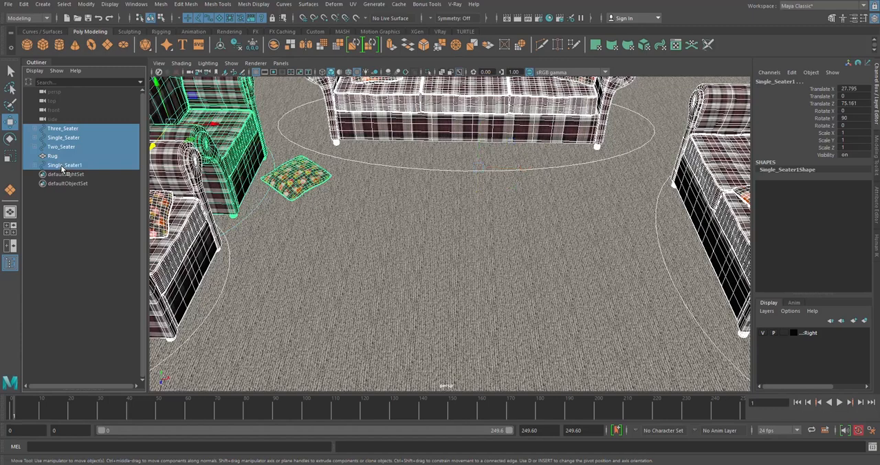
- Hide the selected sofas and rug to clear the viewport
{"action": "left_click", "coordinate": [447, 238]}
{"action": "middle_click_drag", "start_coordinate": [452, 133], "coordinate": [446, 216], "text": "alt"}
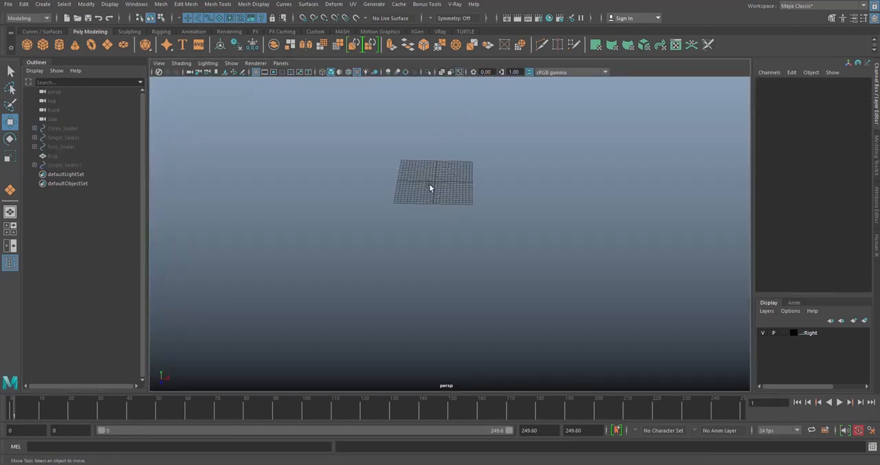
- Create a polygon cube near the centre of the grid and set its width, height and depth to 3
{"action": "scroll", "coordinate": [424, 188], "scroll_direction": "up", "scroll_amount": 5}
{"action": "left_click_drag", "start_coordinate": [440, 183], "coordinate": [404, 223], "text": "alt"}
{"action": "scroll", "coordinate": [412, 197], "scroll_direction": "up", "scroll_amount": 3}
{"action": "left_click", "coordinate": [43, 45]}
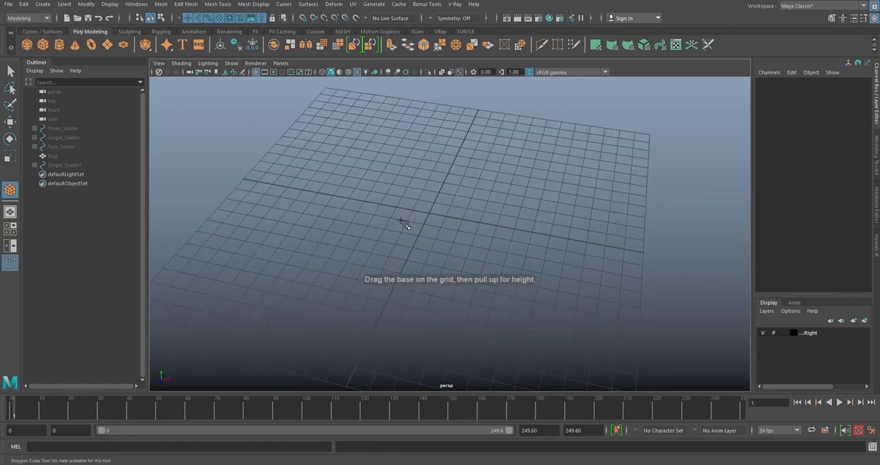
{"action": "scroll", "coordinate": [453, 216], "scroll_direction": "up", "scroll_amount": 4}
{"action": "left_click_drag", "start_coordinate": [411, 177], "coordinate": [455, 154]}
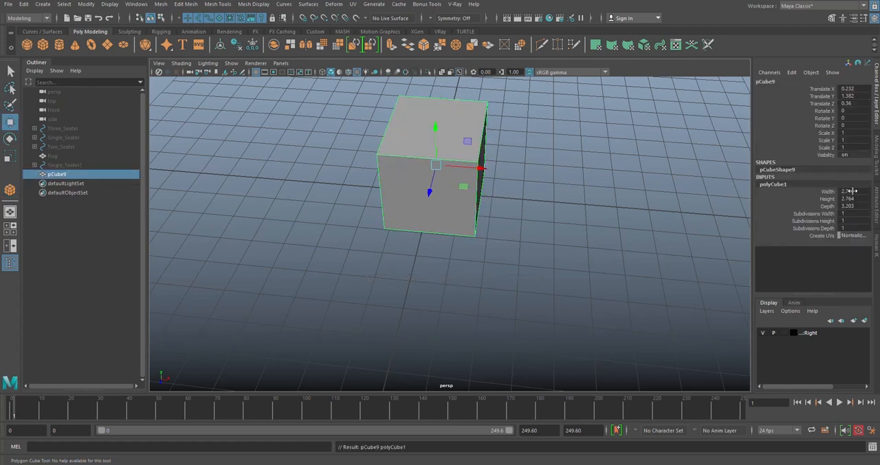
{"action": "left_click_drag", "start_coordinate": [850, 190], "coordinate": [850, 205]}
{"action": "type", "text": "3"}
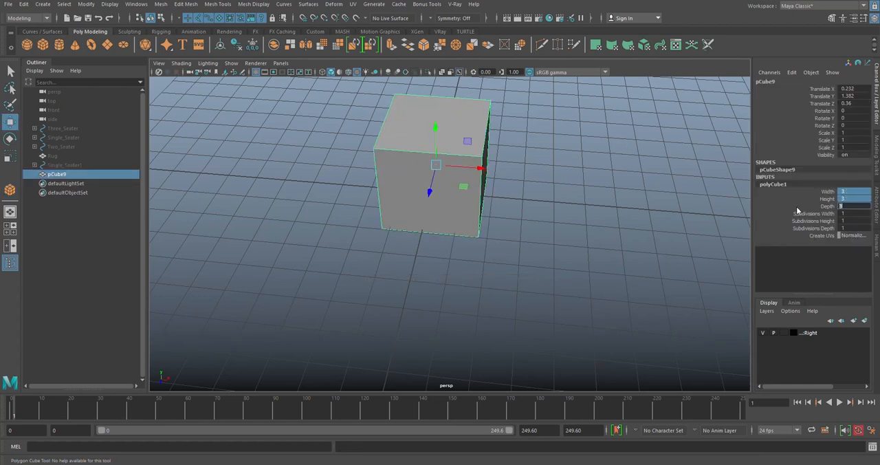
{"action": "key", "text": "Return"}
- Set the cube's subdivisions in width, height and depth to 4
{"action": "scroll", "coordinate": [495, 180], "scroll_direction": "up", "scroll_amount": 3}
{"action": "scroll", "coordinate": [484, 179], "scroll_direction": "down", "scroll_amount": 3}
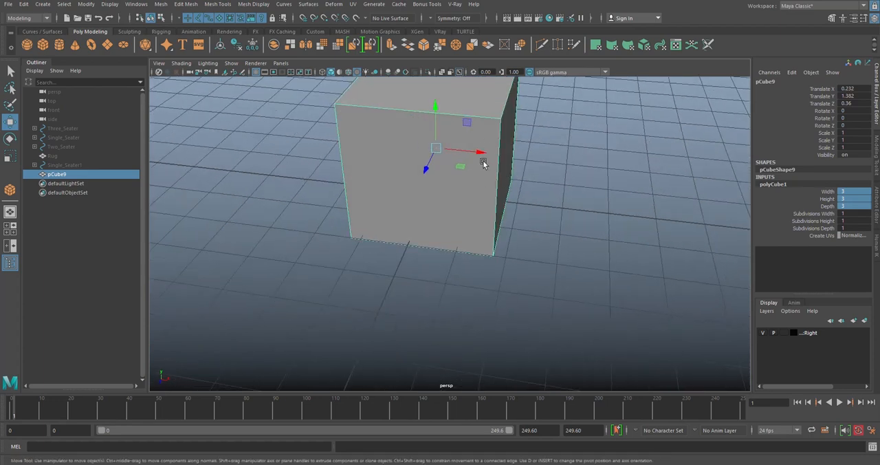
{"action": "left_click_drag", "start_coordinate": [485, 180], "coordinate": [474, 201], "text": "alt"}
{"action": "left_click_drag", "start_coordinate": [851, 213], "coordinate": [851, 228]}
{"action": "type", "text": "4"}
{"action": "key", "text": "Return"}
- Turn on wireframe-on-shaded display so the cube's edges show on its surface
{"action": "left_click", "coordinate": [624, 212]}
{"action": "mouse_move", "coordinate": [521, 220]}
{"action": "left_mouse_down", "text": "alt"}
{"action": "mouse_move", "coordinate": [461, 249]}
{"action": "mouse_move", "coordinate": [435, 252]}
{"action": "left_mouse_up", "text": "alt"}
{"action": "left_click", "coordinate": [448, 212]}
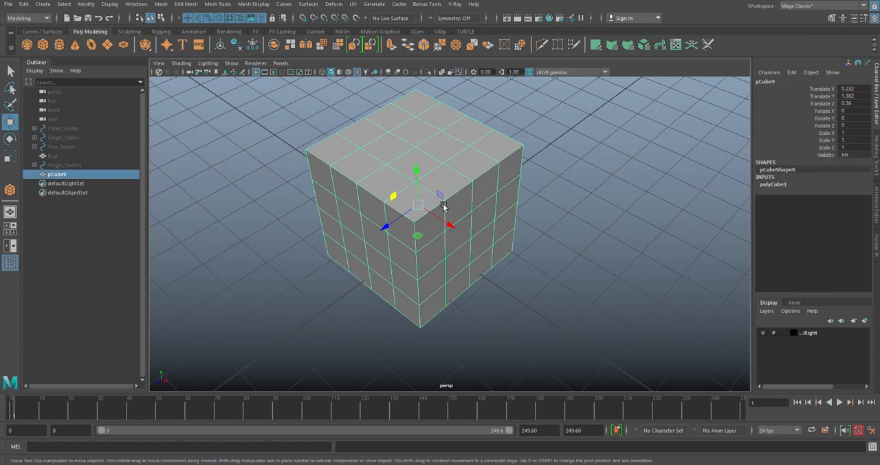
{"action": "left_click", "coordinate": [350, 71]}
- Select the four vertical corner edges of the cube and bevel them
{"action": "left_click_drag", "start_coordinate": [559, 134], "coordinate": [496, 117], "text": "alt"}
{"action": "scroll", "coordinate": [499, 133], "scroll_direction": "up", "scroll_amount": 5}
{"action": "scroll", "coordinate": [499, 134], "scroll_direction": "down", "scroll_amount": 5}
{"action": "right_click_drag", "start_coordinate": [407, 114], "coordinate": [406, 91]}
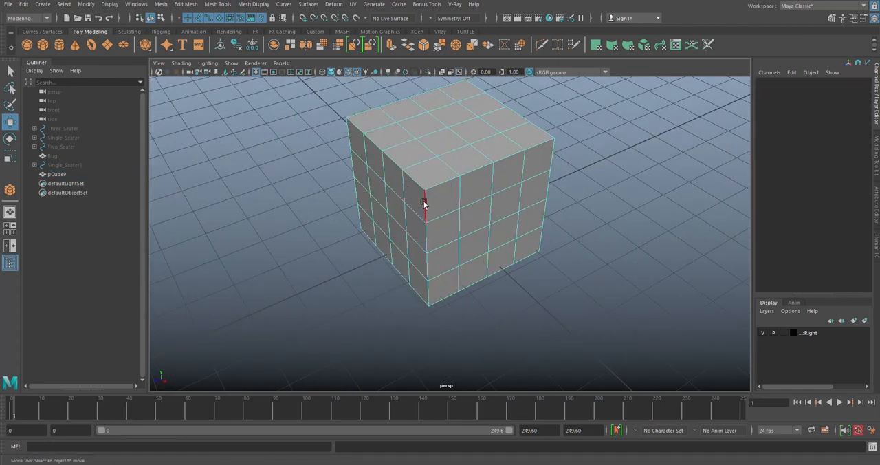
{"action": "left_click", "coordinate": [423, 204]}
{"action": "left_click_drag", "start_coordinate": [552, 151], "coordinate": [409, 198], "text": "alt"}
{"action": "left_click", "coordinate": [366, 168], "text": "shift"}
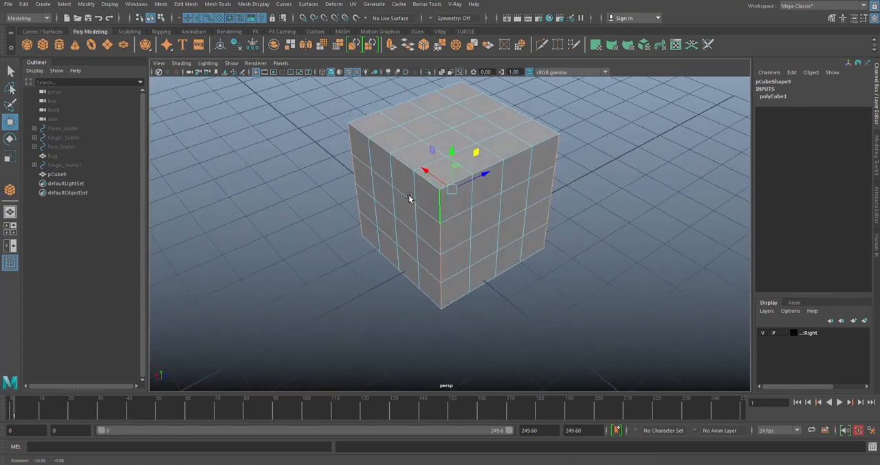
{"action": "left_click", "coordinate": [424, 48]}
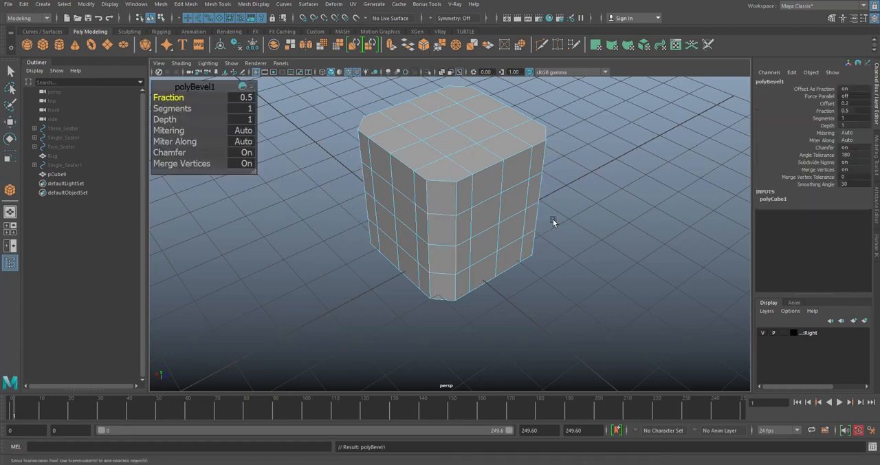
- Remove the Merge Vertices attribute from the bevel's in-view editor, and move and enlarge the editor
{"action": "left_click", "coordinate": [248, 87]}
{"action": "left_click", "coordinate": [282, 126]}
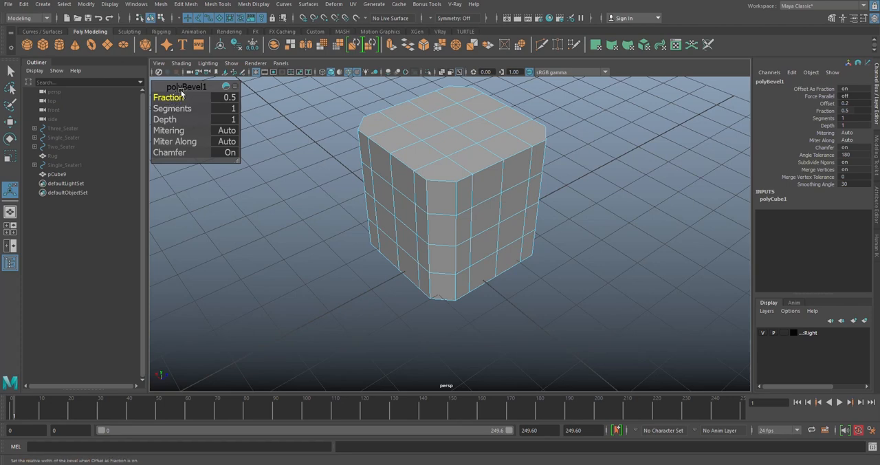
{"action": "left_click_drag", "start_coordinate": [187, 87], "coordinate": [210, 105]}
{"action": "left_click_drag", "start_coordinate": [262, 180], "coordinate": [250, 176]}
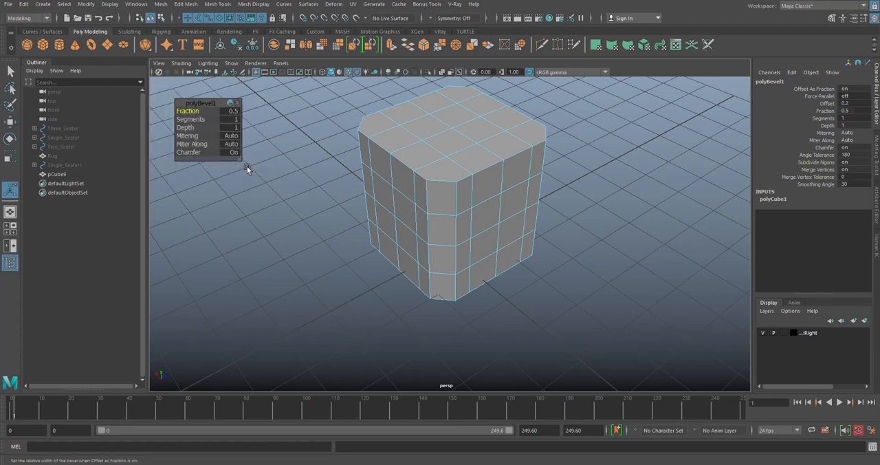
{"action": "left_click_drag", "start_coordinate": [196, 103], "coordinate": [178, 93]}
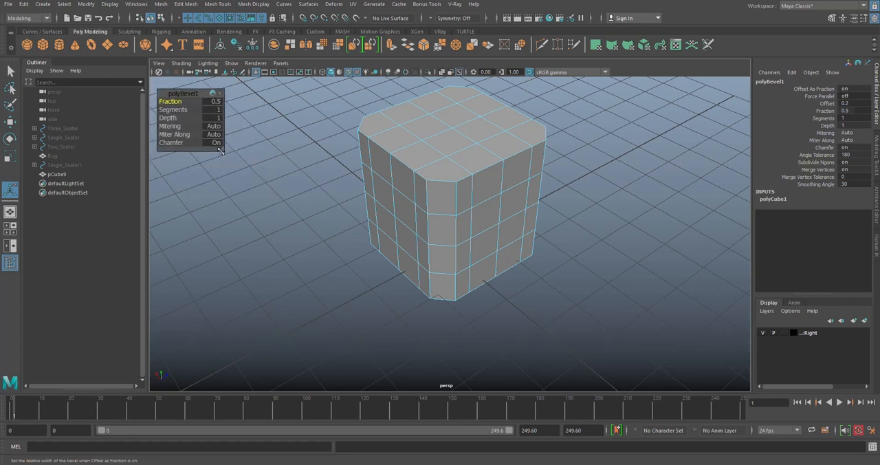
{"action": "left_click_drag", "start_coordinate": [221, 150], "coordinate": [247, 184]}
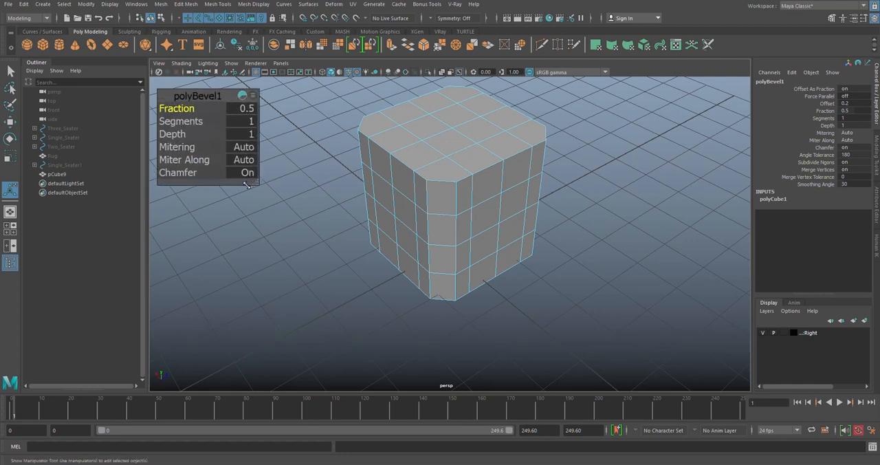
- Set the corner bevel's segments to 5 and its fraction to 0.9
{"action": "left_click_drag", "start_coordinate": [182, 111], "coordinate": [257, 111]}
{"action": "scroll", "coordinate": [381, 123], "scroll_direction": "up", "scroll_amount": 3}
{"action": "mouse_move", "coordinate": [183, 122]}
{"action": "left_mouse_down"}
{"action": "mouse_move", "coordinate": [199, 123]}
{"action": "mouse_move", "coordinate": [172, 111]}
{"action": "mouse_move", "coordinate": [184, 112]}
{"action": "left_mouse_up"}
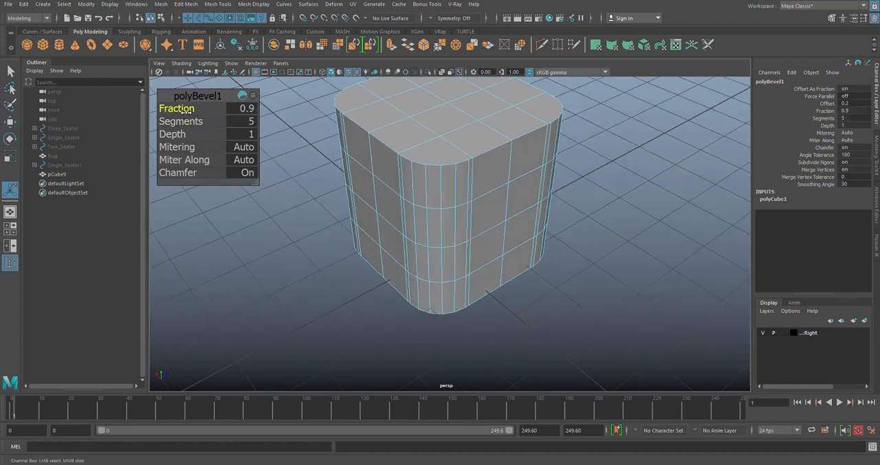
- Raise the corner bevel's fraction to 1 so its outer edges meet the neighbouring subdivision edges
{"action": "scroll", "coordinate": [455, 179], "scroll_direction": "up", "scroll_amount": 3}
{"action": "scroll", "coordinate": [482, 115], "scroll_direction": "down", "scroll_amount": 2}
{"action": "left_click_drag", "start_coordinate": [482, 115], "coordinate": [479, 164], "text": "alt"}
{"action": "scroll", "coordinate": [479, 163], "scroll_direction": "up", "scroll_amount": 2}
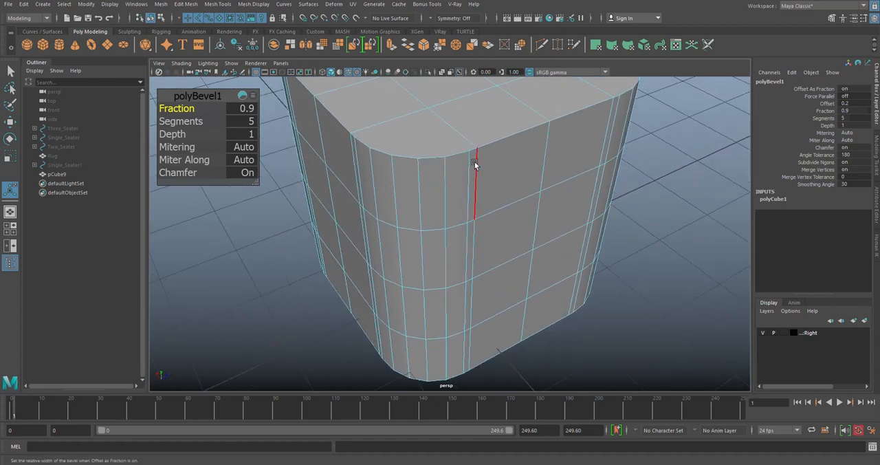
{"action": "scroll", "coordinate": [242, 123], "scroll_direction": "down", "scroll_amount": 2}
{"action": "left_click_drag", "start_coordinate": [177, 109], "coordinate": [199, 109]}
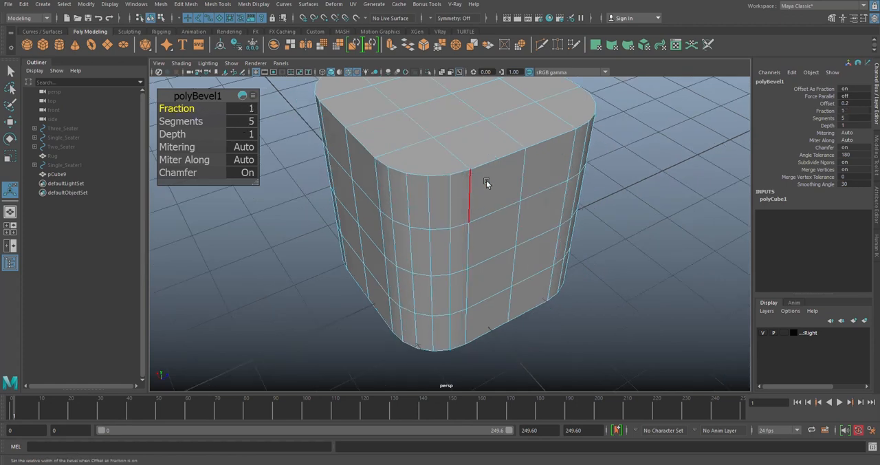
{"action": "scroll", "coordinate": [474, 182], "scroll_direction": "up", "scroll_amount": 2}
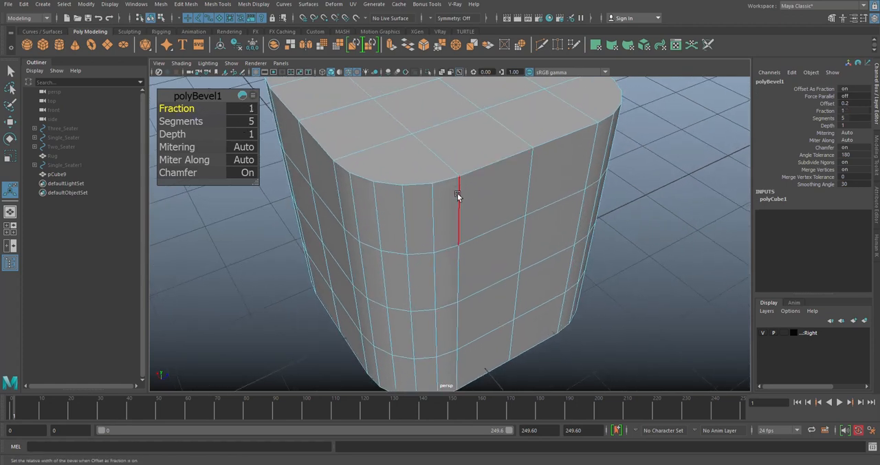
{"action": "left_click_drag", "start_coordinate": [459, 191], "coordinate": [461, 165], "text": "alt"}
{"action": "scroll", "coordinate": [470, 160], "scroll_direction": "down", "scroll_amount": 2}
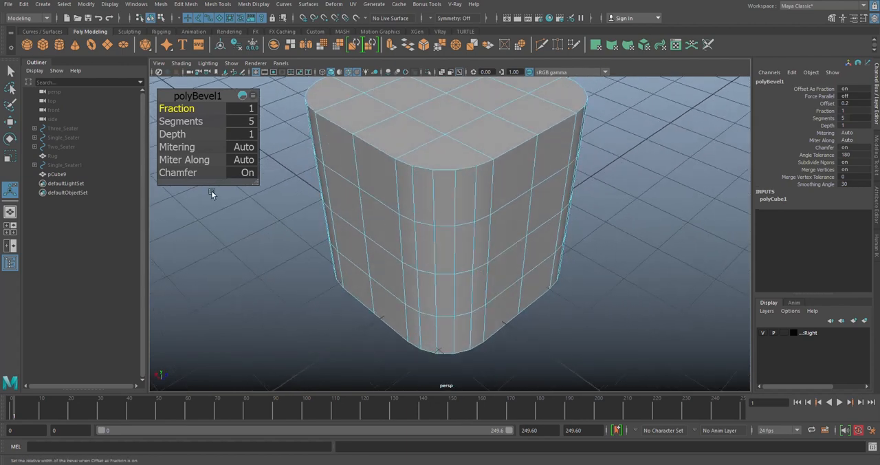
- Add Merge Vertices and Merge Vertex Tolerance to the attributes in the bevel's in-view editor
{"action": "left_click", "coordinate": [253, 95]}
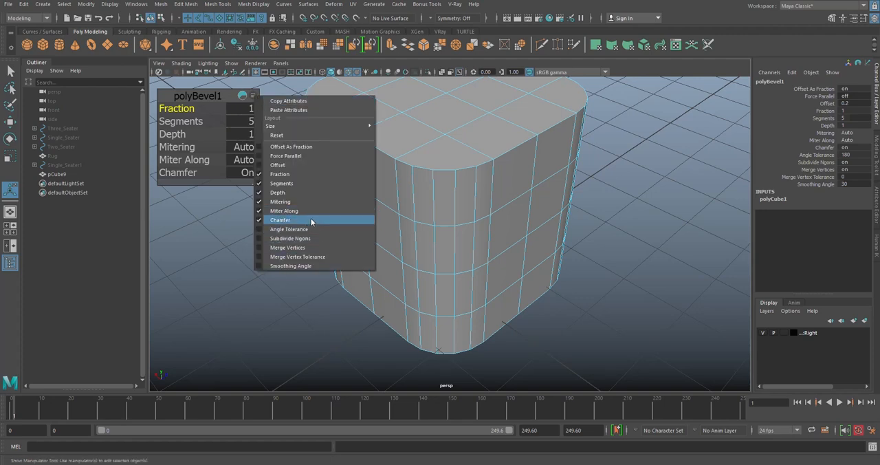
{"action": "left_click", "coordinate": [285, 248]}
{"action": "left_click", "coordinate": [272, 96]}
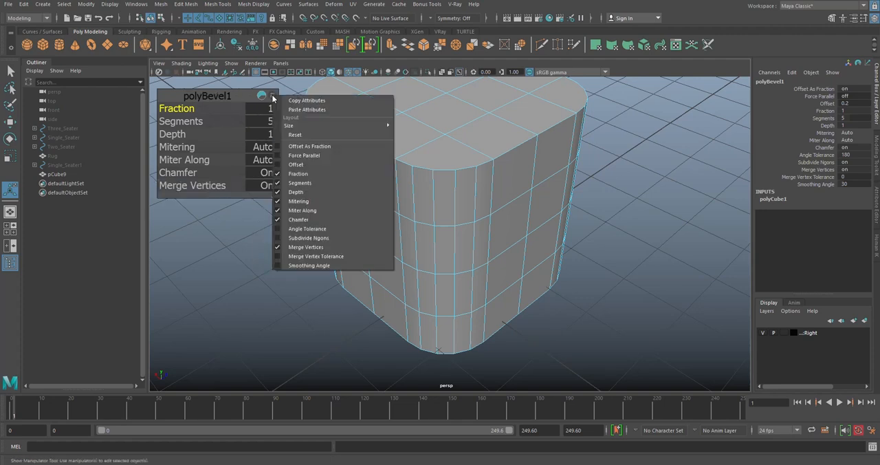
{"action": "left_click", "coordinate": [289, 258]}
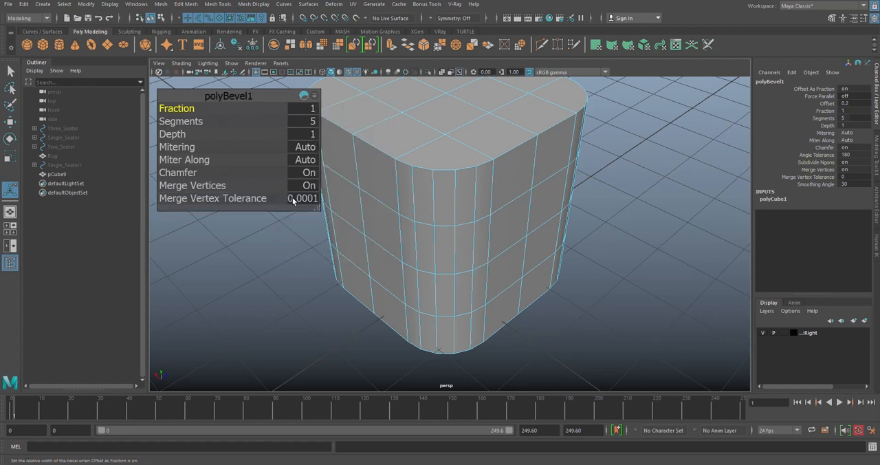
{"action": "left_click_drag", "start_coordinate": [223, 95], "coordinate": [217, 86]}
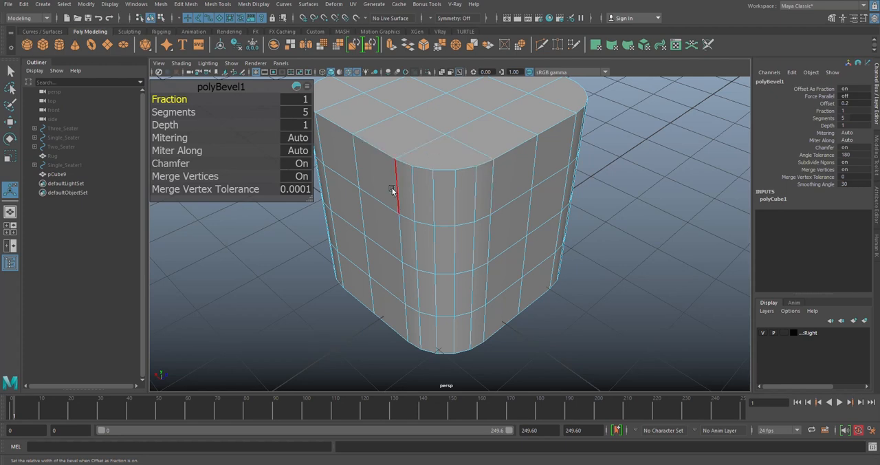
- Set the bevel's Merge Vertex Tolerance to 0.01 and its fraction to 1
{"action": "left_click", "coordinate": [303, 196]}
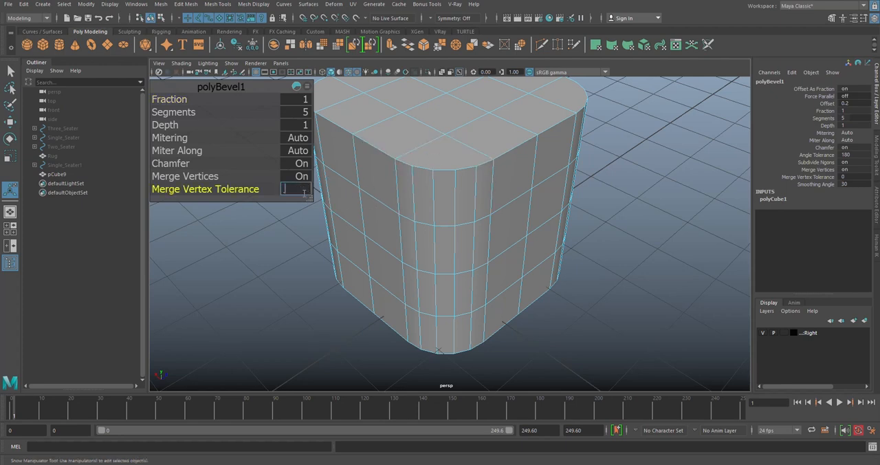
{"action": "middle_click_drag", "start_coordinate": [462, 199], "coordinate": [467, 209], "text": "alt"}
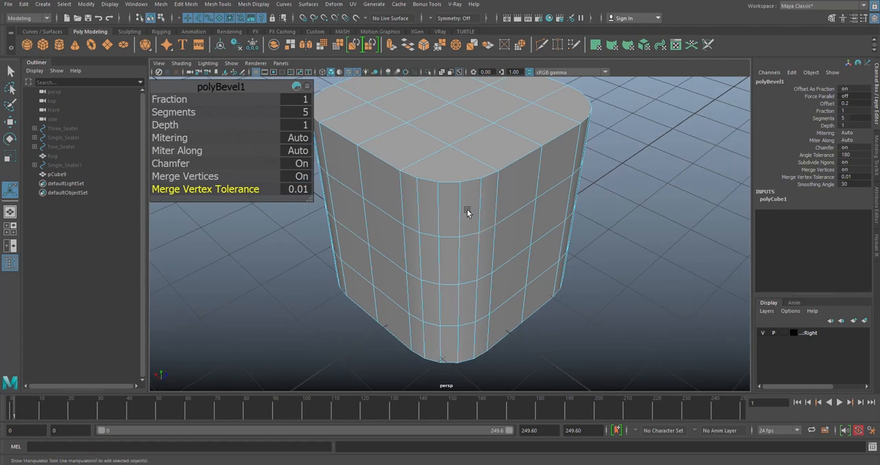
{"action": "left_click", "coordinate": [170, 99]}
{"action": "middle_click_drag", "start_coordinate": [170, 99], "coordinate": [174, 100]}
{"action": "left_click_drag", "start_coordinate": [416, 187], "coordinate": [283, 157], "text": "alt"}
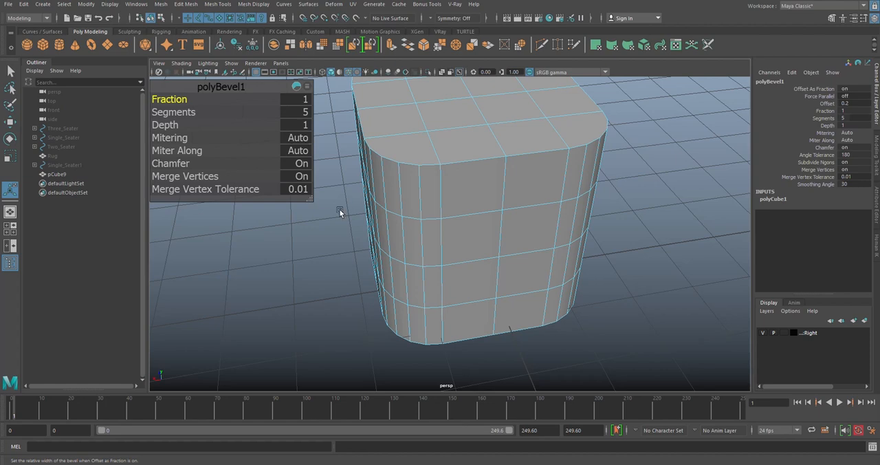
- Shrink the bevel's in-view editor to a compact size
{"action": "left_click_drag", "start_coordinate": [311, 203], "coordinate": [245, 150]}
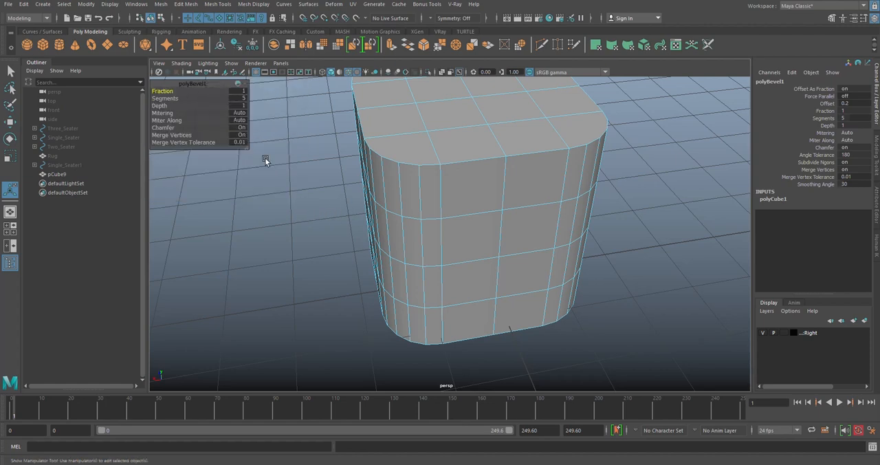
{"action": "left_click_drag", "start_coordinate": [410, 175], "coordinate": [257, 142], "text": "alt"}
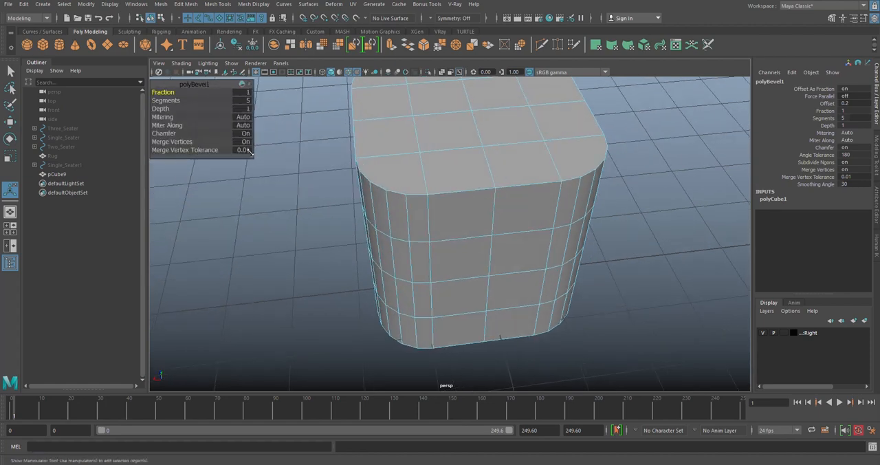
{"action": "left_click_drag", "start_coordinate": [447, 191], "coordinate": [436, 176], "text": "alt"}
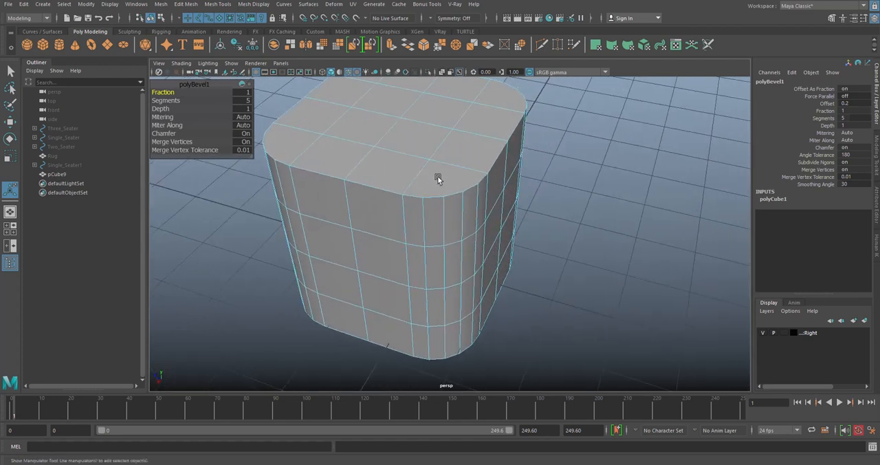
- Try moving the vertex where the rounded corner begins on the cube's top edge, and undo the move
{"action": "right_click", "coordinate": [399, 116]}
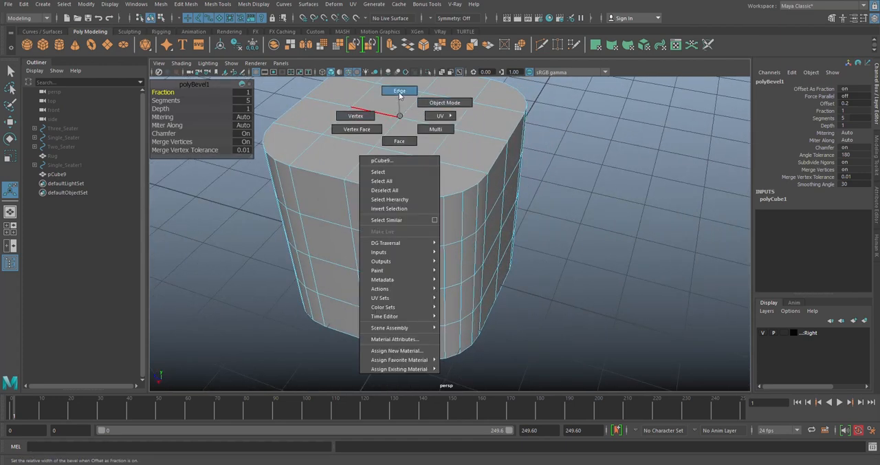
{"action": "left_click", "coordinate": [404, 220]}
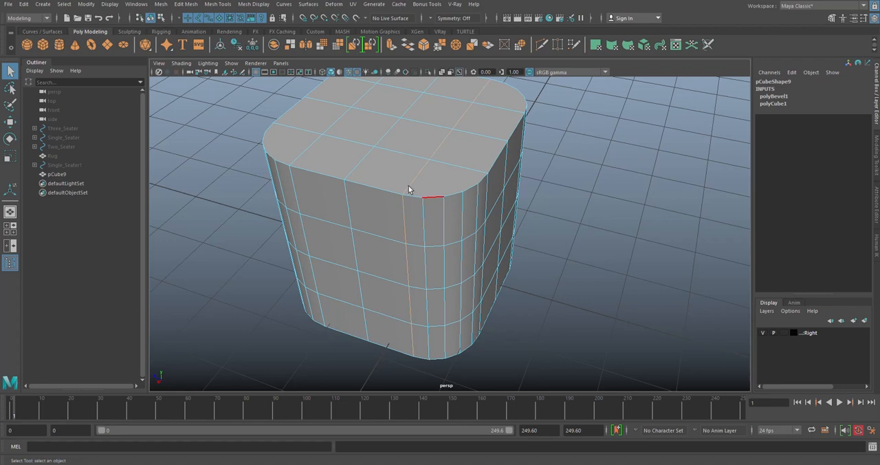
{"action": "right_click", "coordinate": [395, 197]}
{"action": "left_click", "coordinate": [351, 198]}
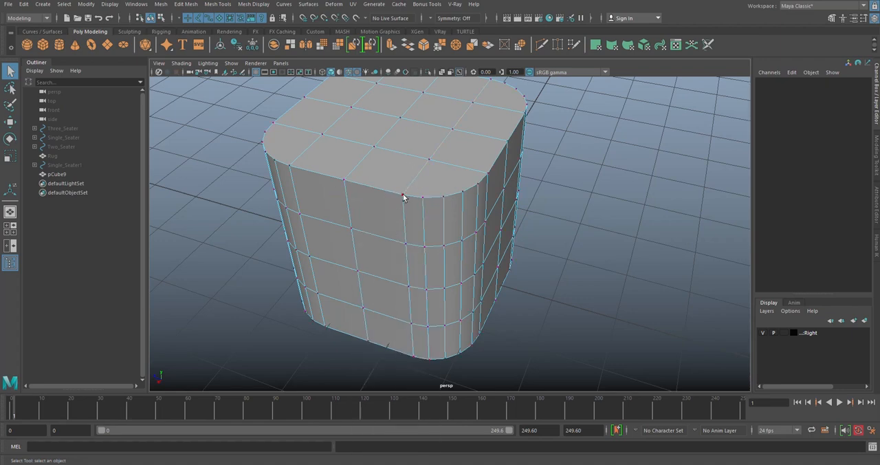
{"action": "left_click", "coordinate": [403, 196]}
{"action": "key", "text": "w"}
{"action": "left_click_drag", "start_coordinate": [362, 204], "coordinate": [408, 206]}
{"action": "key", "text": "ctrl+z"}
- Show the Modeling Toolkit and examine the selected corner vertex in wireframe display for overlapping vertices
{"action": "left_click", "coordinate": [403, 214]}
{"action": "left_click", "coordinate": [831, 19]}
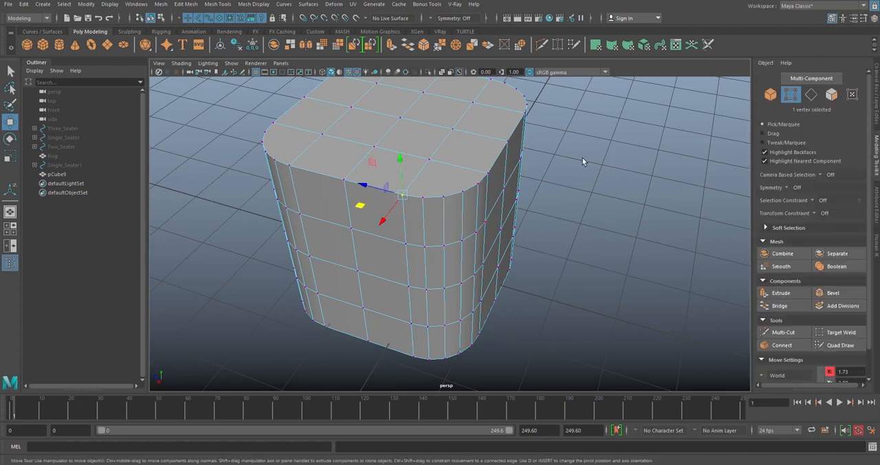
{"action": "left_click_drag", "start_coordinate": [640, 158], "coordinate": [668, 150], "text": "alt"}
{"action": "left_click", "coordinate": [323, 72]}
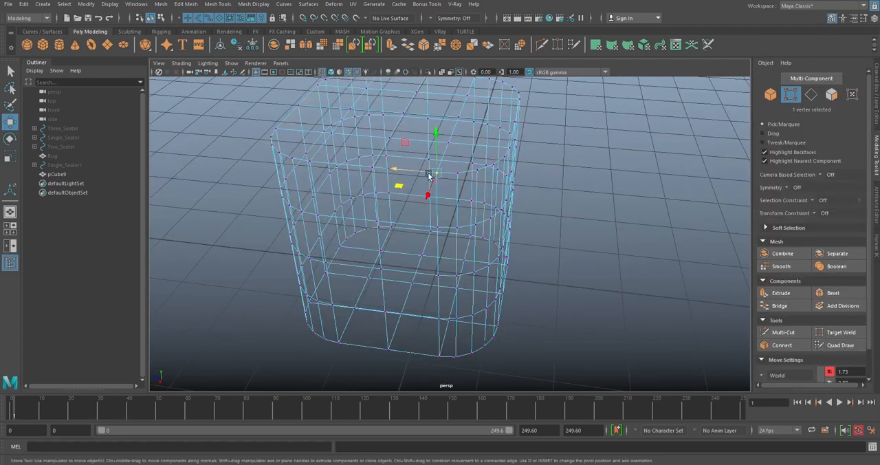
{"action": "left_click_drag", "start_coordinate": [570, 206], "coordinate": [604, 199], "text": "alt"}
- Return the cube to object mode with smooth shading and select the whole object
{"action": "right_click_drag", "start_coordinate": [507, 153], "coordinate": [552, 135]}
{"action": "left_click_drag", "start_coordinate": [553, 134], "coordinate": [447, 93], "text": "alt"}
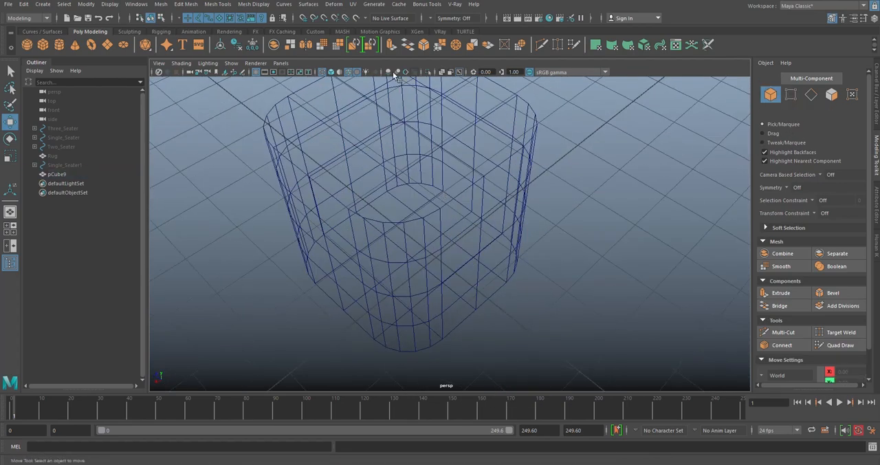
{"action": "left_click", "coordinate": [332, 71]}
{"action": "mouse_move", "coordinate": [405, 189]}
{"action": "left_mouse_down", "text": "alt"}
{"action": "mouse_move", "coordinate": [464, 158]}
{"action": "mouse_move", "coordinate": [472, 191]}
{"action": "mouse_move", "coordinate": [475, 135]}
{"action": "mouse_move", "coordinate": [499, 216]}
{"action": "mouse_move", "coordinate": [471, 184]}
{"action": "mouse_move", "coordinate": [452, 182]}
{"action": "mouse_move", "coordinate": [501, 197]}
{"action": "mouse_move", "coordinate": [510, 212]}
{"action": "left_mouse_up", "text": "alt"}
{"action": "scroll", "coordinate": [465, 158], "scroll_direction": "down", "scroll_amount": 4}
{"action": "left_click", "coordinate": [472, 191]}
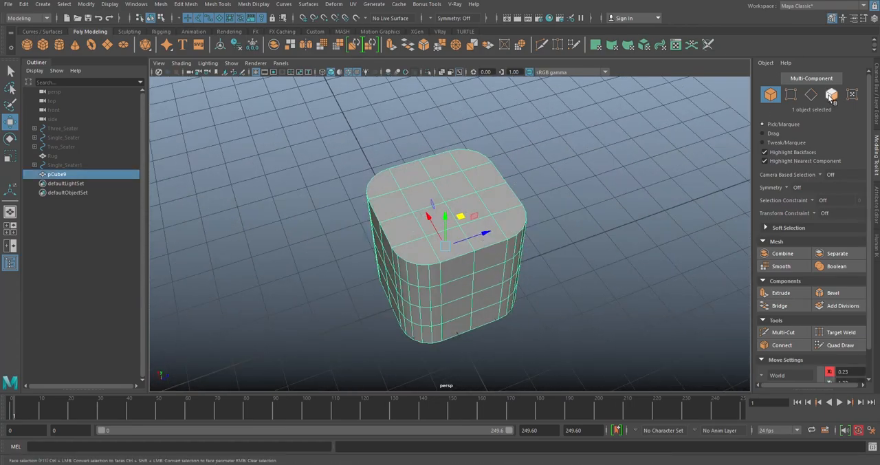
- Select all the faces on the top side of the rounded cube and delete them
{"action": "left_click", "coordinate": [831, 96]}
{"action": "left_click", "coordinate": [457, 190]}
{"action": "left_click", "coordinate": [425, 200], "text": "shift"}
{"action": "left_click", "coordinate": [434, 216], "text": "shift"}
{"action": "left_click", "coordinate": [478, 214], "text": "shift"}
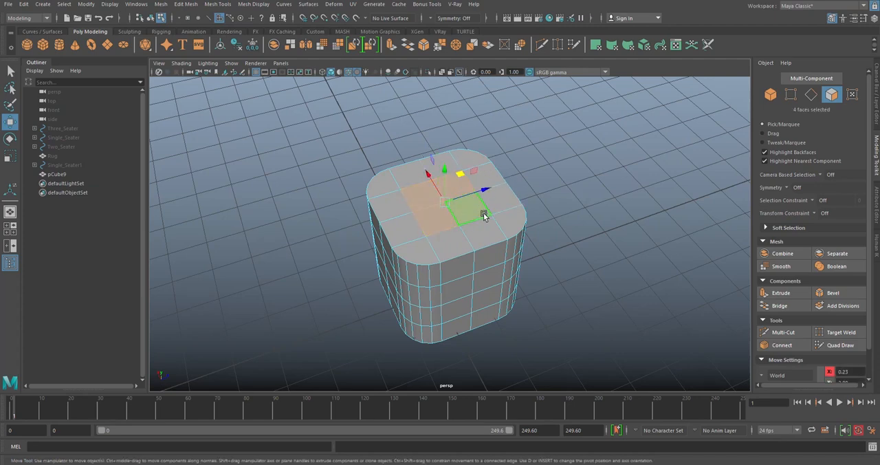
{"action": "key", "text": "shift+period"}
{"action": "key", "text": "Delete"}
{"action": "left_click_drag", "start_coordinate": [483, 215], "coordinate": [463, 256], "text": "alt"}
{"action": "left_click", "coordinate": [449, 273]}
{"action": "left_click", "coordinate": [428, 269], "text": "shift"}
- Return to object mode and fill the hole at the cube's open top with a single face
{"action": "left_click_drag", "start_coordinate": [521, 226], "coordinate": [570, 157], "text": "alt"}
{"action": "right_click_drag", "start_coordinate": [570, 155], "coordinate": [605, 143]}
{"action": "left_click", "coordinate": [605, 143]}
{"action": "left_click_drag", "start_coordinate": [517, 170], "coordinate": [503, 215], "text": "alt"}
{"action": "left_click", "coordinate": [503, 215]}
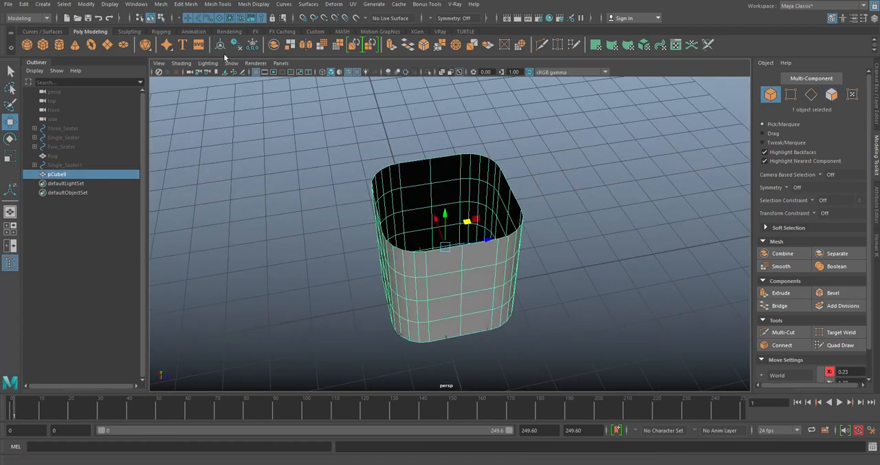
{"action": "left_click", "coordinate": [159, 4]}
{"action": "mouse_move", "coordinate": [183, 5]}
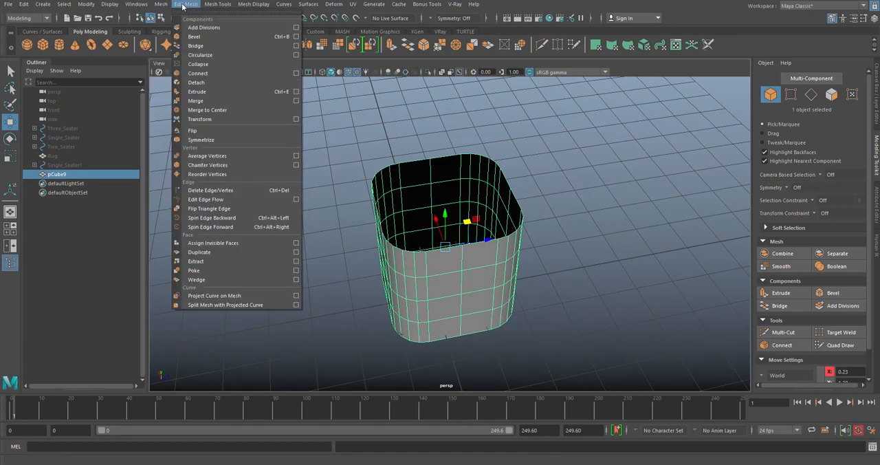
{"action": "left_click", "coordinate": [200, 73]}
{"action": "left_click_drag", "start_coordinate": [626, 204], "coordinate": [666, 156], "text": "alt"}
{"action": "scroll", "coordinate": [539, 177], "scroll_direction": "up", "scroll_amount": 5}
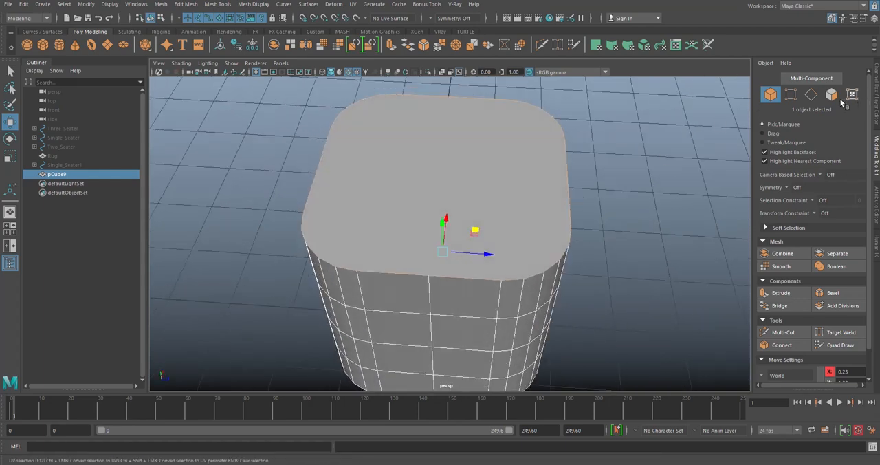
- Inset the cube's filled top face by extruding it with an offset of 0.4
{"action": "key", "text": "F11"}
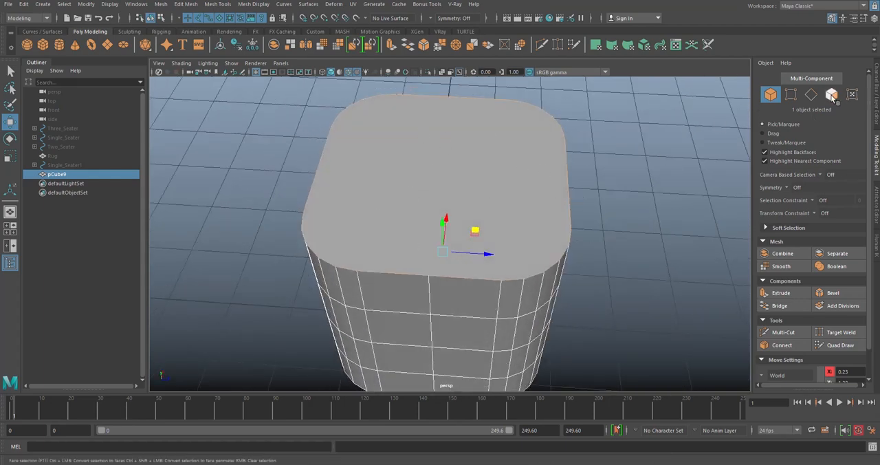
{"action": "left_click", "coordinate": [461, 172]}
{"action": "left_click", "coordinate": [491, 177]}
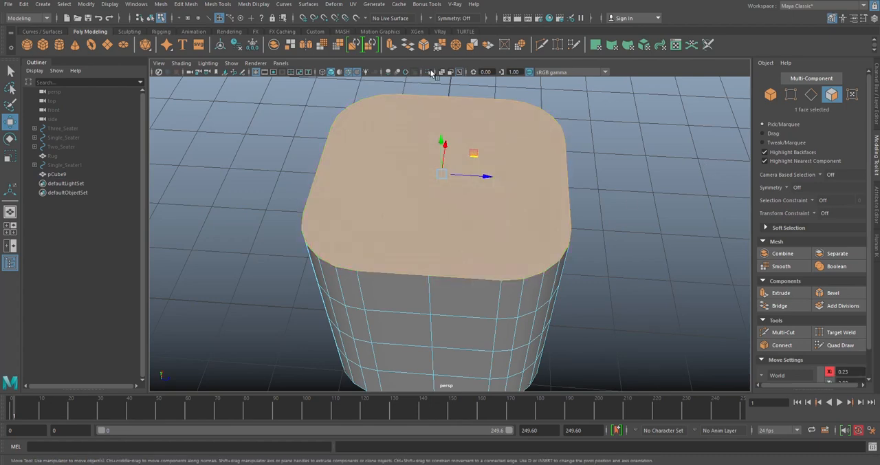
{"action": "left_click", "coordinate": [391, 44]}
{"action": "left_click_drag", "start_coordinate": [532, 178], "coordinate": [334, 143], "text": "alt"}
{"action": "left_click_drag", "start_coordinate": [161, 111], "coordinate": [164, 110]}
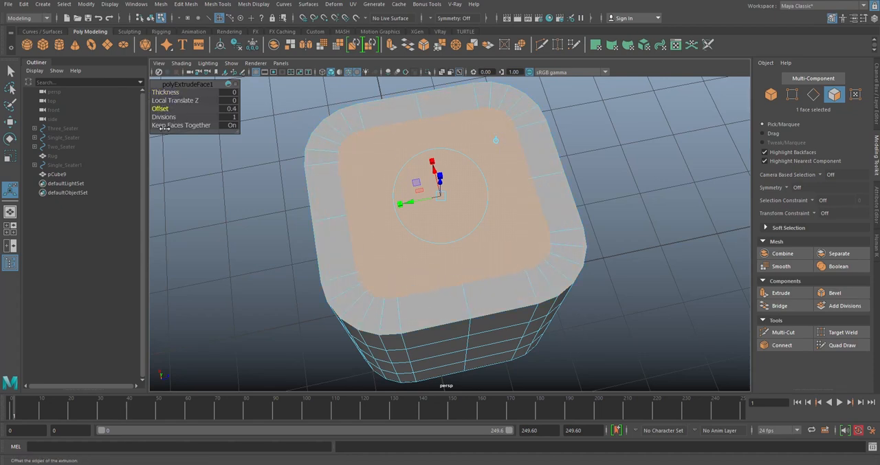
{"action": "left_click_drag", "start_coordinate": [574, 183], "coordinate": [641, 153], "text": "alt"}
{"action": "left_click", "coordinate": [641, 153]}
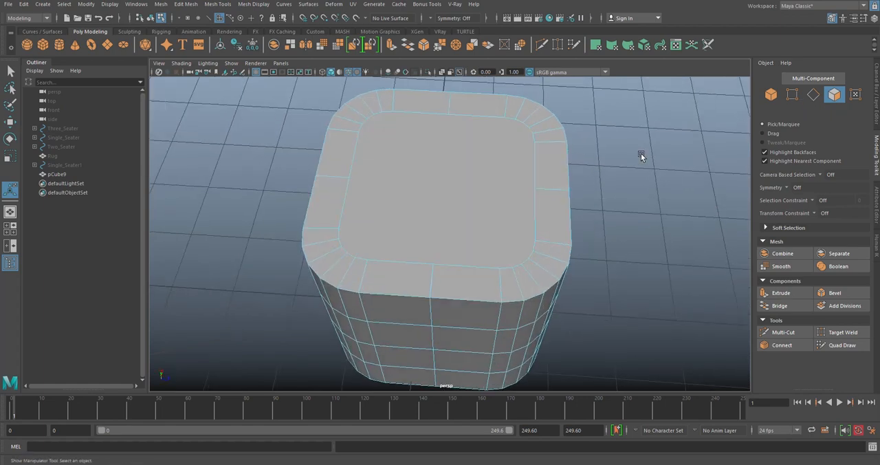
- Select the inset top face, examine it from several angles, and return the cube to object mode
{"action": "left_click", "coordinate": [405, 188]}
{"action": "left_click_drag", "start_coordinate": [405, 187], "coordinate": [543, 87], "text": "alt"}
{"action": "left_click_drag", "start_coordinate": [447, 211], "coordinate": [375, 120], "text": "alt"}
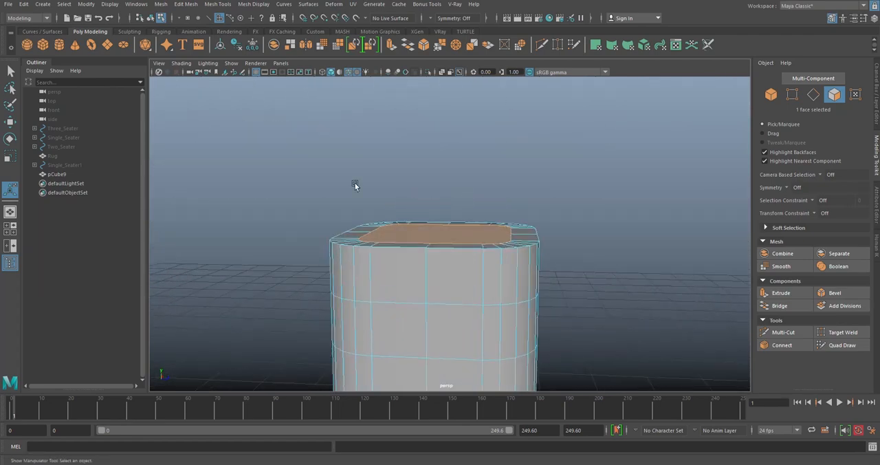
{"action": "left_click_drag", "start_coordinate": [393, 178], "coordinate": [467, 256], "text": "alt"}
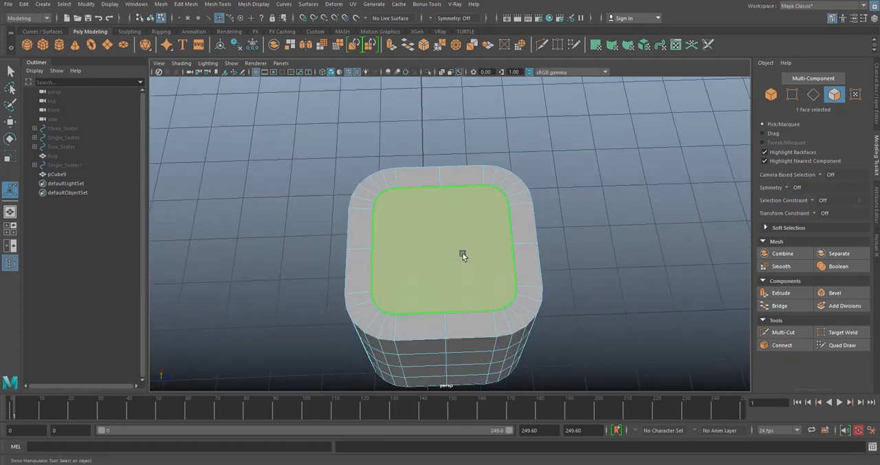
{"action": "mouse_move", "coordinate": [465, 187]}
{"action": "left_mouse_down", "text": "alt"}
{"action": "mouse_move", "coordinate": [450, 183]}
{"action": "mouse_move", "coordinate": [459, 192]}
{"action": "left_mouse_up", "text": "alt"}
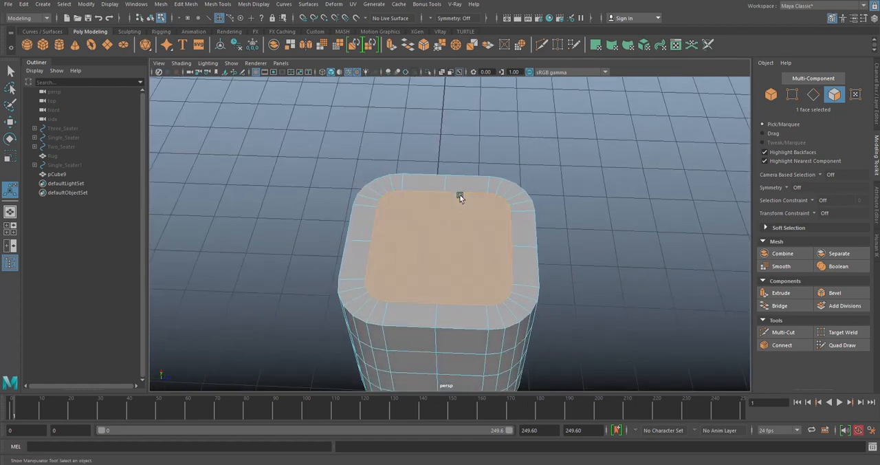
{"action": "right_click_drag", "start_coordinate": [504, 112], "coordinate": [558, 103]}
{"action": "left_click", "coordinate": [564, 115]}
{"action": "middle_click_drag", "start_coordinate": [485, 215], "coordinate": [429, 194], "text": "alt"}
{"action": "left_click", "coordinate": [429, 193]}
{"action": "middle_click_drag", "start_coordinate": [490, 163], "coordinate": [462, 159], "text": "alt"}
{"action": "left_click_drag", "start_coordinate": [518, 216], "coordinate": [537, 175], "text": "alt"}
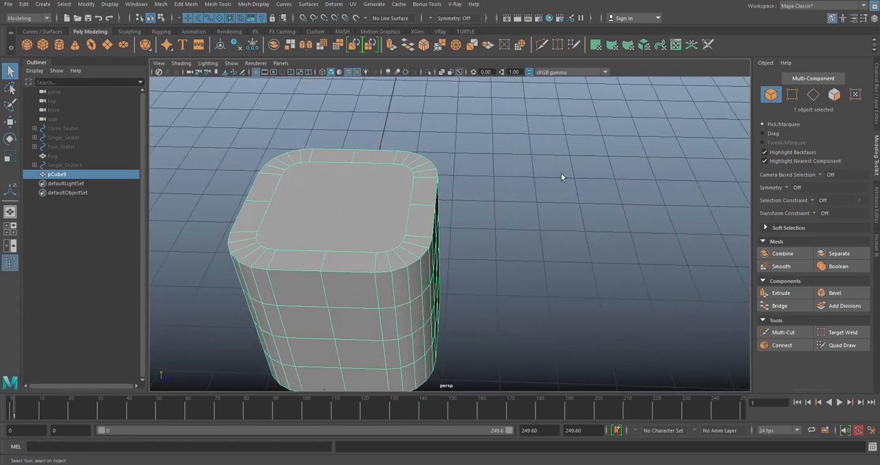
- Convert the inset top face to an edge selection to check how many edges surround it
{"action": "left_click", "coordinate": [834, 94]}
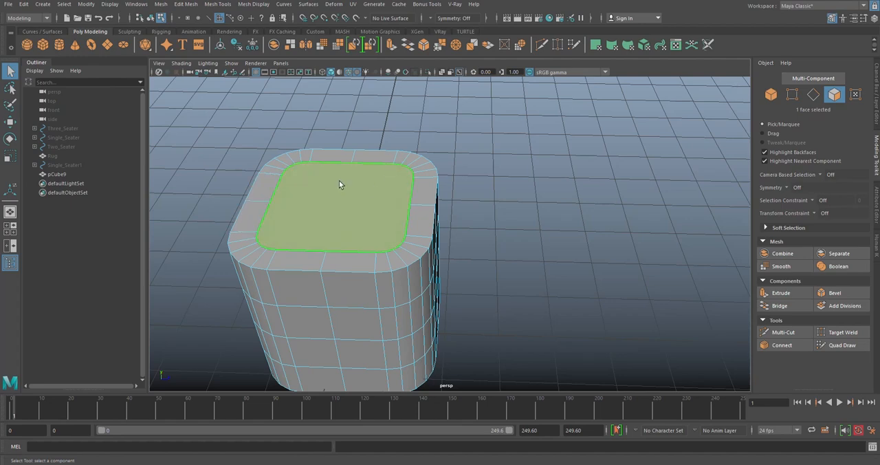
{"action": "middle_click_drag", "start_coordinate": [338, 184], "coordinate": [364, 176], "text": "alt"}
{"action": "left_click", "coordinate": [814, 95], "text": "ctrl"}
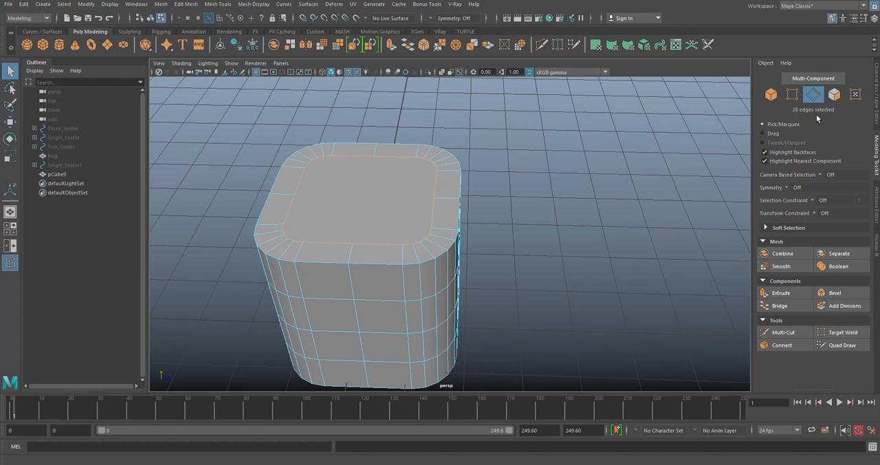
{"action": "left_click_drag", "start_coordinate": [592, 219], "coordinate": [444, 200], "text": "alt"}
{"action": "right_click_drag", "start_coordinate": [535, 150], "coordinate": [571, 141]}
- Create a polygon sphere on the grid beside the cube
{"action": "left_click", "coordinate": [30, 46]}
{"action": "scroll", "coordinate": [514, 161], "scroll_direction": "down", "scroll_amount": 5}
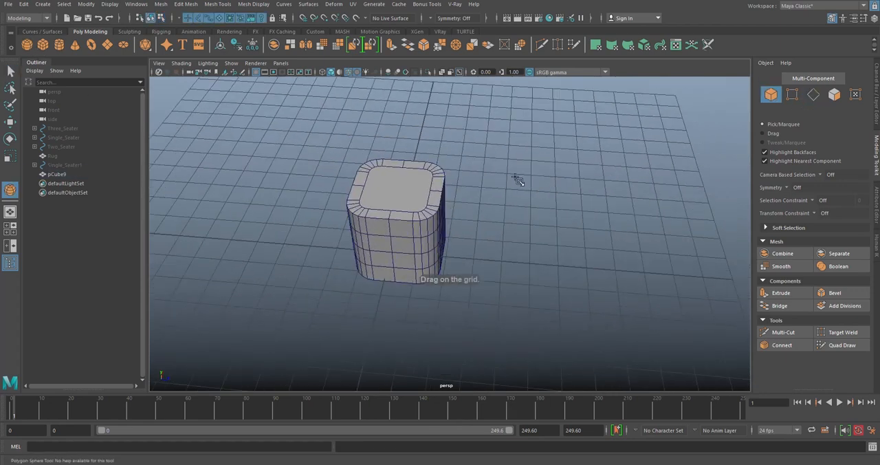
{"action": "mouse_move", "coordinate": [515, 238]}
{"action": "left_mouse_down"}
{"action": "mouse_move", "coordinate": [546, 279]}
{"action": "mouse_move", "coordinate": [512, 242]}
{"action": "left_mouse_up"}
{"action": "key", "text": "w"}
- Match the sphere's position to the cube's and raise the sphere straight up above the cube
{"action": "left_click", "coordinate": [417, 227], "text": "shift"}
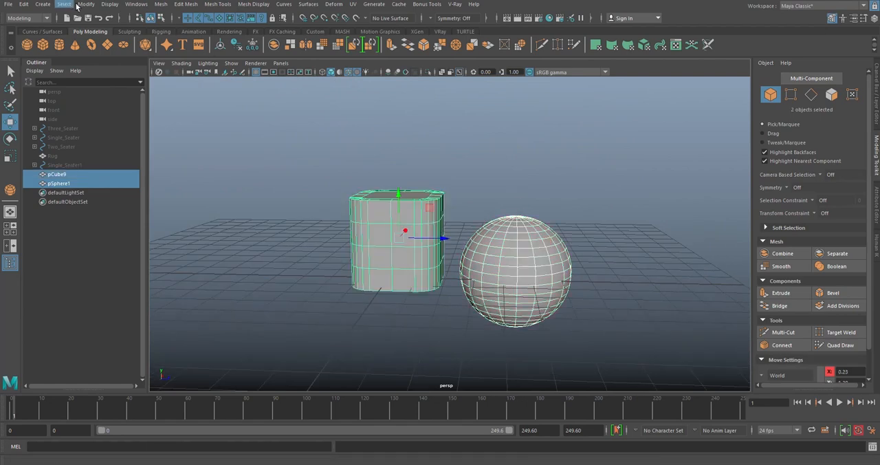
{"action": "left_click", "coordinate": [86, 4]}
{"action": "mouse_move", "coordinate": [138, 54]}
{"action": "left_click", "coordinate": [231, 66]}
{"action": "left_click", "coordinate": [501, 189]}
{"action": "left_click", "coordinate": [413, 206]}
{"action": "left_click_drag", "start_coordinate": [394, 191], "coordinate": [394, 98]}
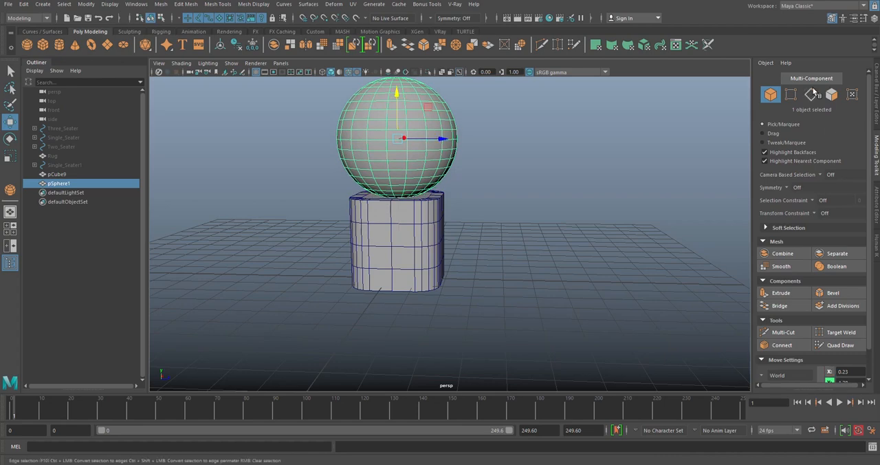
- Set the sphere's radius to 1.5 and lower it close to the cube's top, at about 4.5 in Y
{"action": "left_click", "coordinate": [876, 98]}
{"action": "left_click", "coordinate": [782, 184]}
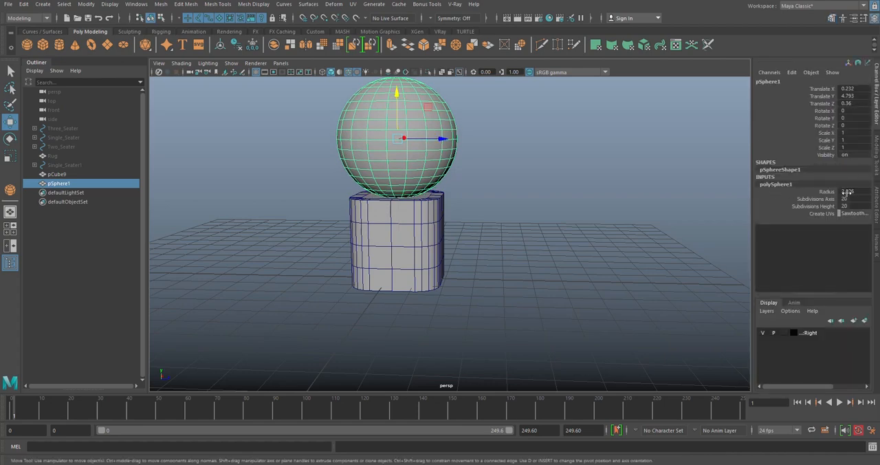
{"action": "type", "text": "0.75"}
{"action": "key", "text": "Return"}
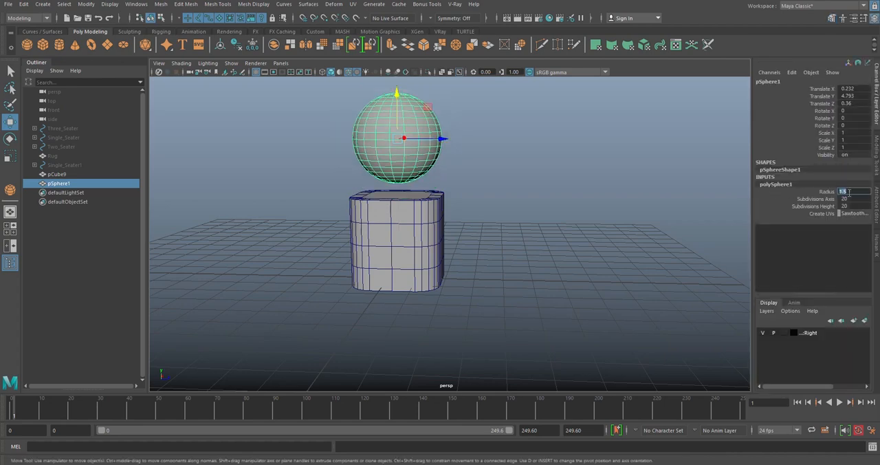
{"action": "right_click_drag", "start_coordinate": [463, 206], "coordinate": [509, 210], "text": "alt"}
{"action": "middle_click_drag", "start_coordinate": [440, 192], "coordinate": [508, 230], "text": "alt"}
{"action": "mouse_move", "coordinate": [451, 110]}
{"action": "left_mouse_down"}
{"action": "mouse_move", "coordinate": [450, 132]}
{"action": "mouse_move", "coordinate": [458, 114]}
{"action": "left_mouse_up"}
- Select the cube's inset top face beneath the sphere and recheck its edge count in edge mode
{"action": "left_click", "coordinate": [460, 221]}
{"action": "left_click_drag", "start_coordinate": [462, 223], "coordinate": [487, 242], "text": "alt"}
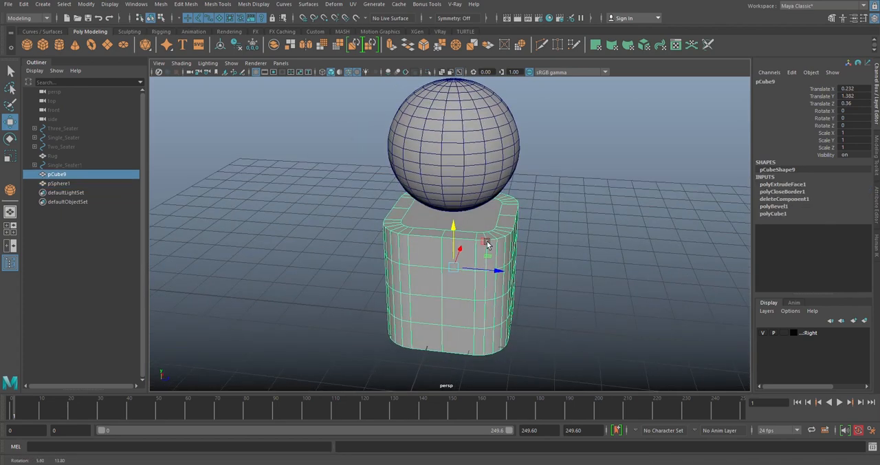
{"action": "right_click_drag", "start_coordinate": [584, 188], "coordinate": [585, 206]}
{"action": "left_click", "coordinate": [464, 219]}
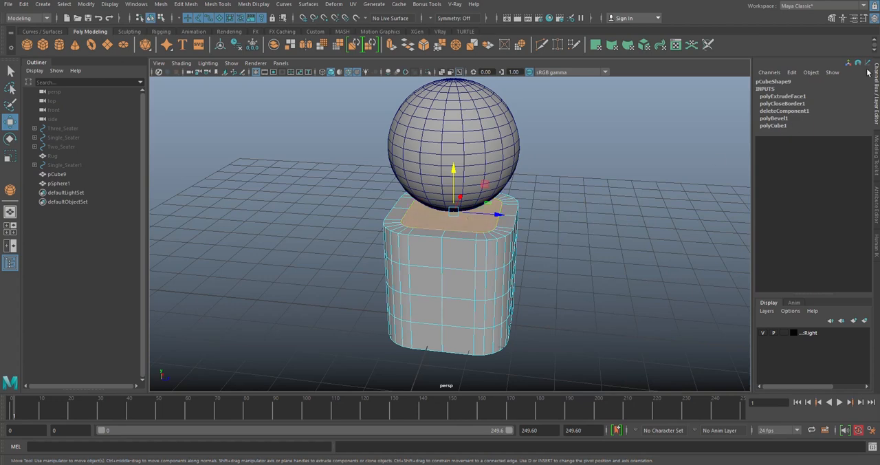
{"action": "left_click", "coordinate": [876, 154]}
{"action": "left_click", "coordinate": [812, 94]}
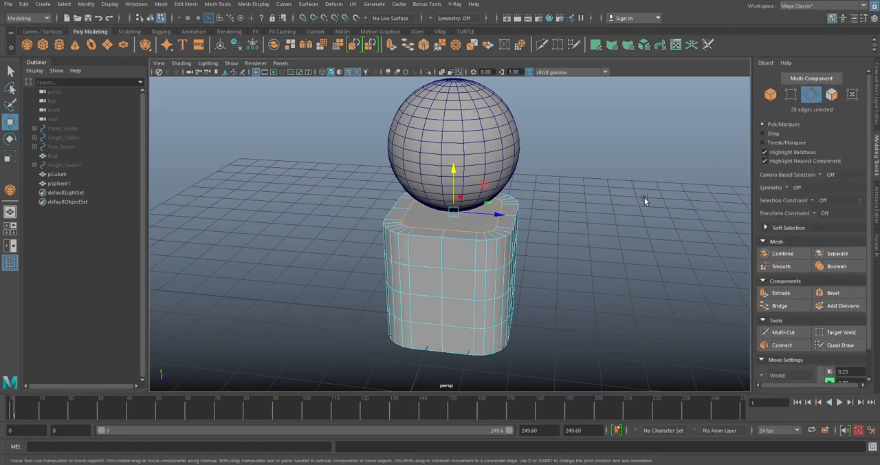
- Set the sphere's axis and height subdivisions to 28 each
{"action": "left_click", "coordinate": [438, 156]}
{"action": "right_click_drag", "start_coordinate": [471, 145], "coordinate": [522, 133]}
{"action": "left_click", "coordinate": [877, 100]}
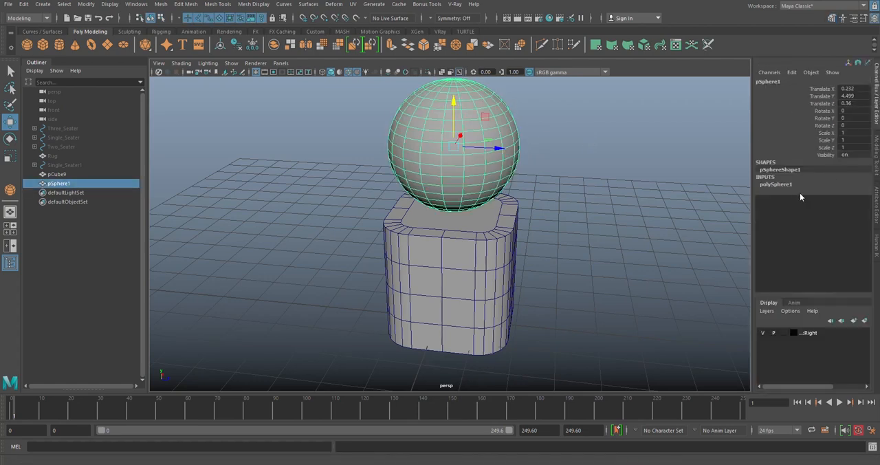
{"action": "left_click_drag", "start_coordinate": [849, 198], "coordinate": [849, 205]}
{"action": "type", "text": "28"}
{"action": "key", "text": "Return"}
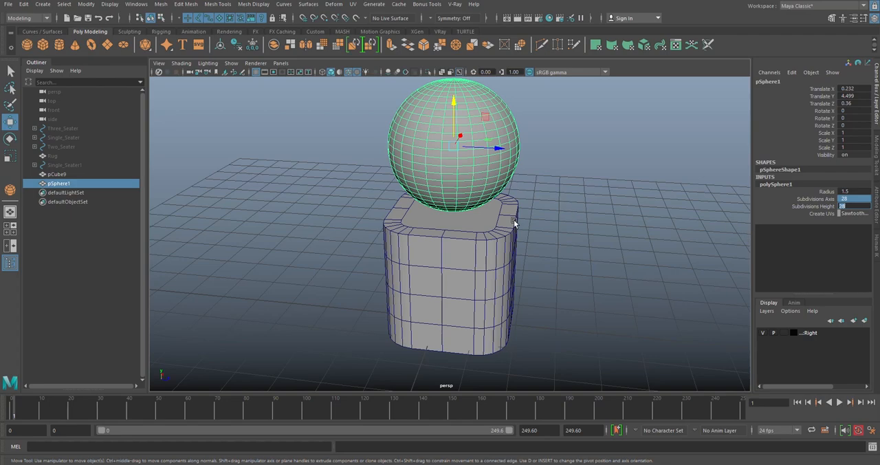
- Select a horizontal edge loop on the sphere's lower half to check its edge count, and return to object mode
{"action": "left_click_drag", "start_coordinate": [525, 220], "coordinate": [562, 204], "text": "alt"}
{"action": "left_click", "coordinate": [562, 204]}
{"action": "scroll", "coordinate": [523, 178], "scroll_direction": "up", "scroll_amount": 5}
{"action": "left_click_drag", "start_coordinate": [522, 177], "coordinate": [510, 155], "text": "alt"}
{"action": "middle_click_drag", "start_coordinate": [510, 155], "coordinate": [502, 177], "text": "alt"}
{"action": "left_click", "coordinate": [506, 171]}
{"action": "right_click_drag", "start_coordinate": [517, 158], "coordinate": [516, 133]}
{"action": "scroll", "coordinate": [487, 200], "scroll_direction": "up", "scroll_amount": 3}
{"action": "left_click", "coordinate": [499, 177]}
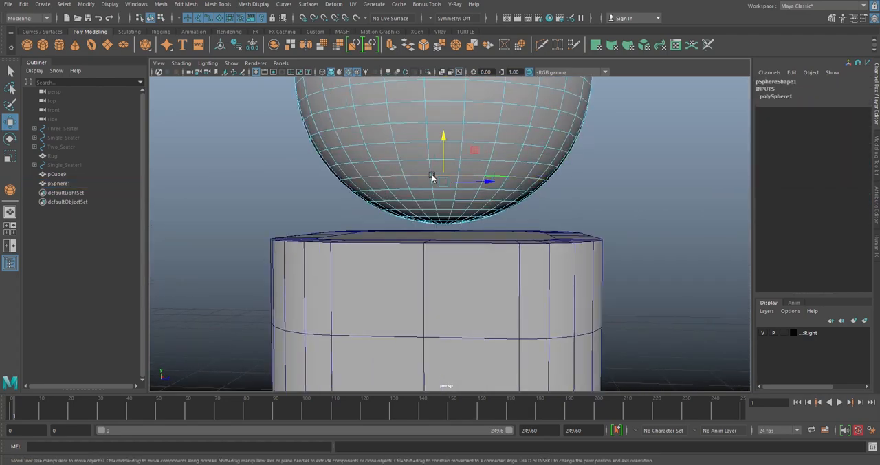
{"action": "left_click", "coordinate": [833, 21]}
{"action": "left_click_drag", "start_coordinate": [535, 170], "coordinate": [598, 163], "text": "alt"}
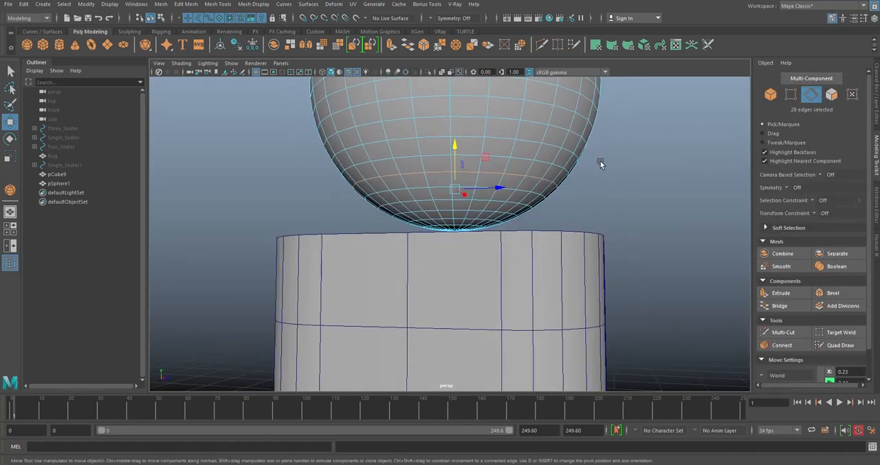
{"action": "left_click_drag", "start_coordinate": [523, 156], "coordinate": [599, 191], "text": "alt"}
{"action": "right_click_drag", "start_coordinate": [597, 189], "coordinate": [639, 177]}
{"action": "left_click_drag", "start_coordinate": [640, 176], "coordinate": [471, 252], "text": "alt"}
{"action": "left_click_drag", "start_coordinate": [477, 210], "coordinate": [472, 254], "text": "alt"}
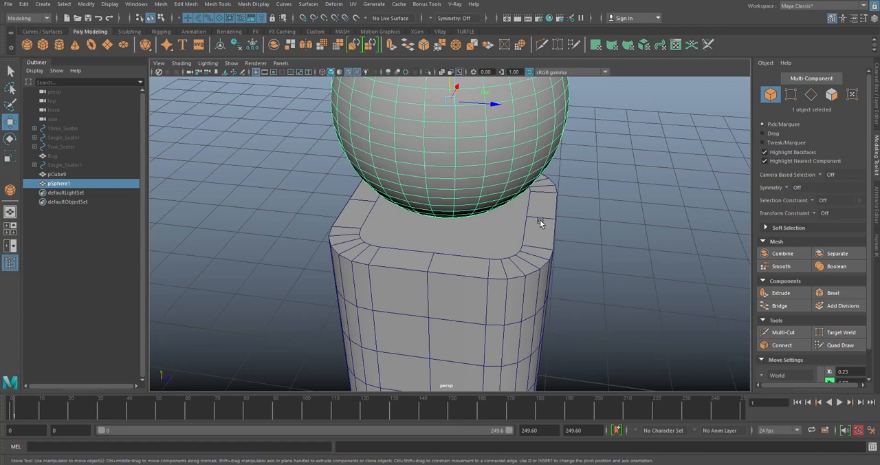
- Select the cube's inset top face for comparison with the sphere, and return the cube to object mode
{"action": "left_click", "coordinate": [545, 236]}
{"action": "left_click_drag", "start_coordinate": [546, 235], "coordinate": [577, 234], "text": "alt"}
{"action": "left_click", "coordinate": [831, 95]}
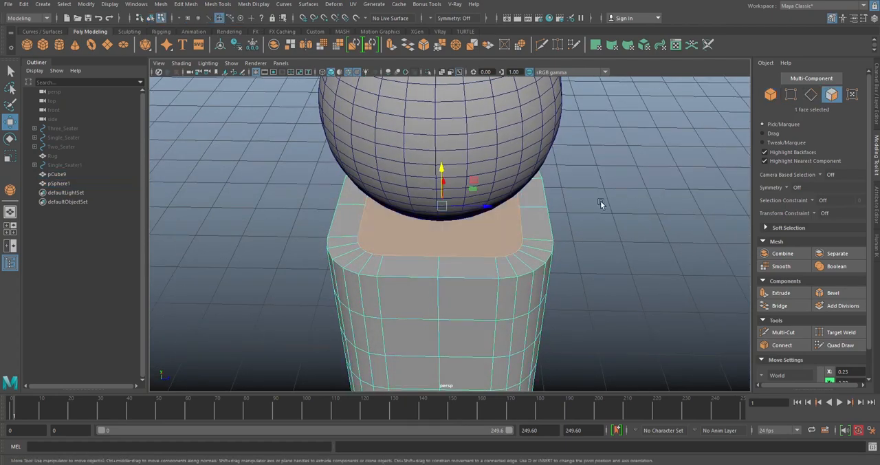
{"action": "right_click_drag", "start_coordinate": [659, 131], "coordinate": [683, 112]}
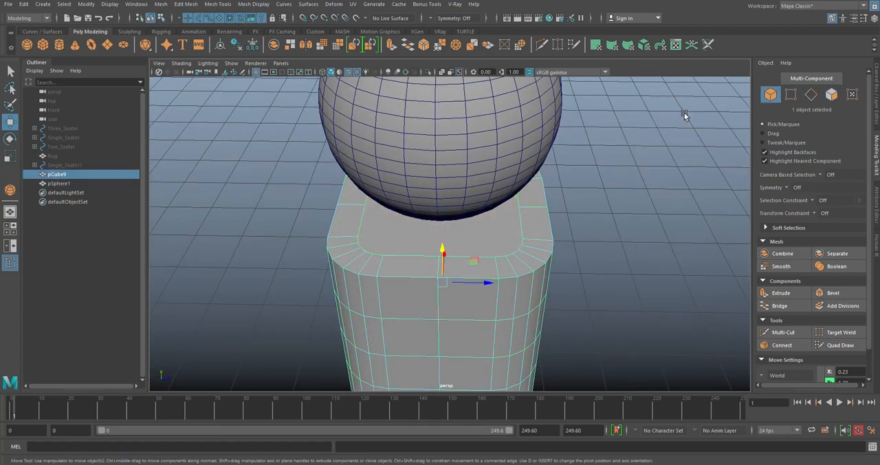
- Hide the sphere to leave the cube's top unobstructed
{"action": "left_click", "coordinate": [518, 110]}
{"action": "right_click_drag", "start_coordinate": [518, 110], "coordinate": [427, 141], "text": "alt"}
{"action": "key", "text": "h"}
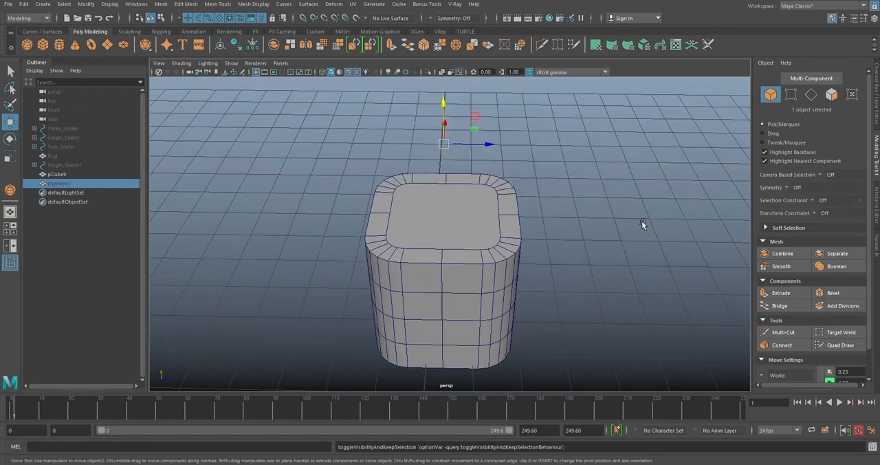
- Select the cube's inset top face and reshape it into a circle with Circularize
{"action": "right_click_drag", "start_coordinate": [653, 230], "coordinate": [485, 205], "text": "alt"}
{"action": "left_click_drag", "start_coordinate": [486, 205], "coordinate": [486, 207], "text": "alt"}
{"action": "left_click", "coordinate": [486, 207]}
{"action": "left_click", "coordinate": [831, 94]}
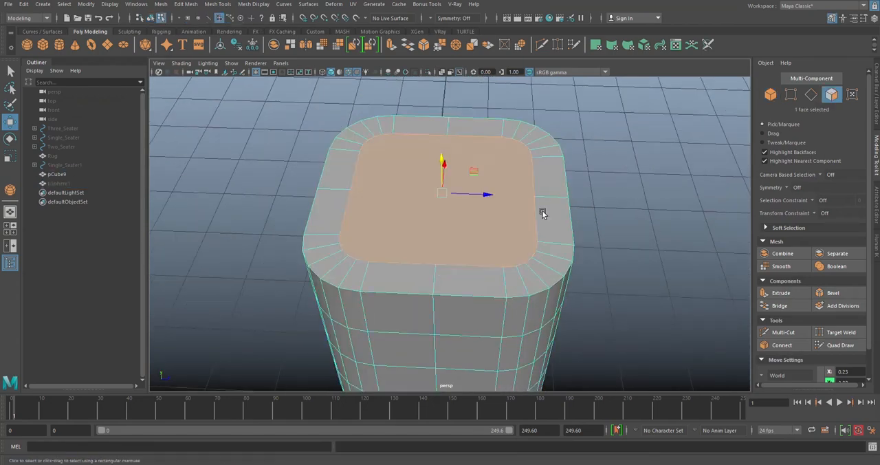
{"action": "left_click", "coordinate": [523, 46]}
{"action": "left_click_drag", "start_coordinate": [428, 169], "coordinate": [420, 223], "text": "alt"}
{"action": "scroll", "coordinate": [480, 150], "scroll_direction": "down", "scroll_amount": 3}
{"action": "left_click_drag", "start_coordinate": [480, 149], "coordinate": [488, 172], "text": "alt"}
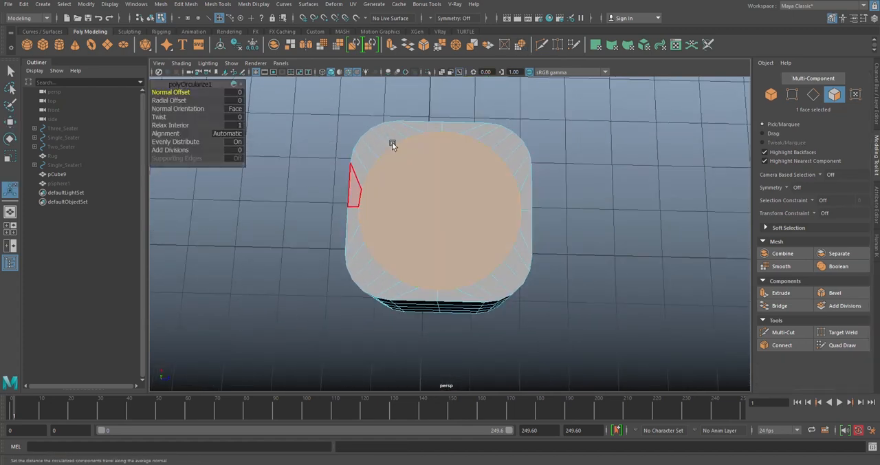
- Scale the circular top face down evenly in the horizontal plane and return the cube to object mode
{"action": "key", "text": "r"}
{"action": "left_click_drag", "start_coordinate": [471, 180], "coordinate": [467, 181]}
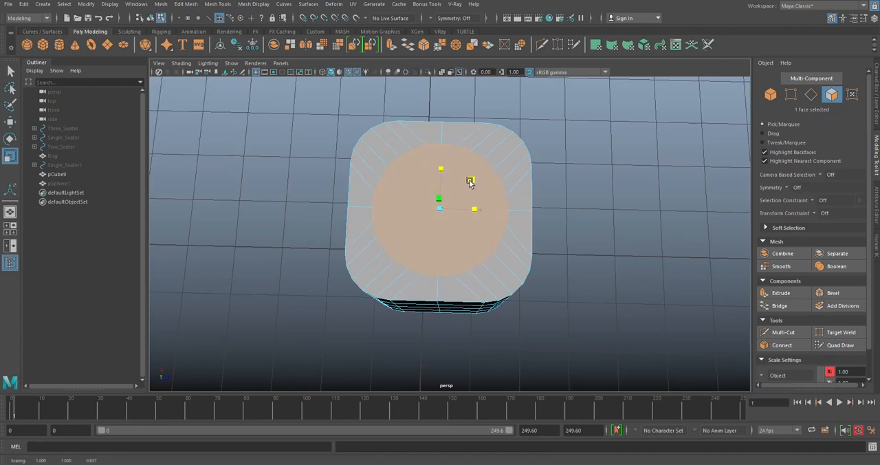
{"action": "left_click_drag", "start_coordinate": [471, 183], "coordinate": [472, 182]}
{"action": "left_click_drag", "start_coordinate": [535, 192], "coordinate": [531, 163], "text": "alt"}
{"action": "right_click_drag", "start_coordinate": [531, 119], "coordinate": [581, 109]}
{"action": "left_click", "coordinate": [588, 111]}
- Unhide the sphere above the cube and clear the selection
{"action": "left_click", "coordinate": [435, 219]}
{"action": "left_click_drag", "start_coordinate": [435, 219], "coordinate": [429, 162], "text": "alt"}
{"action": "left_click", "coordinate": [59, 183]}
{"action": "key", "text": "h"}
{"action": "left_click", "coordinate": [571, 254]}
- Select the cube's circular top face and convert it to edges to check the count around the circle
{"action": "scroll", "coordinate": [444, 234], "scroll_direction": "up", "scroll_amount": 4}
{"action": "left_click_drag", "start_coordinate": [445, 233], "coordinate": [440, 264], "text": "alt"}
{"action": "left_click", "coordinate": [496, 232]}
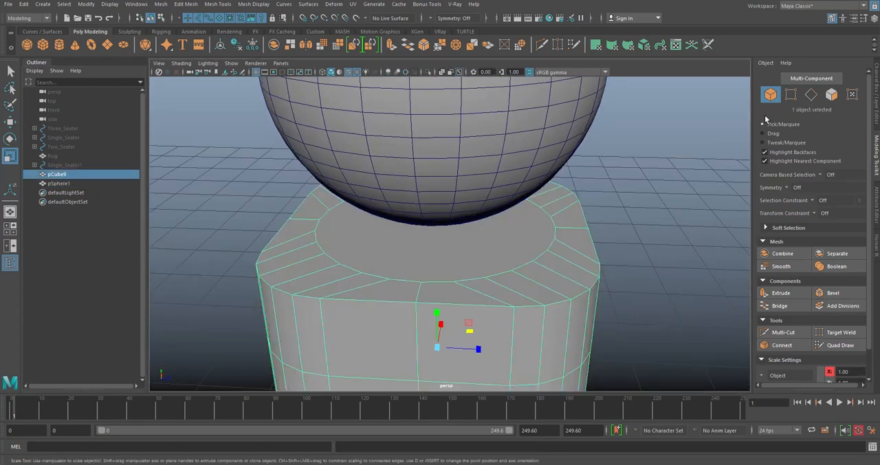
{"action": "left_click", "coordinate": [831, 95]}
{"action": "left_click", "coordinate": [811, 95]}
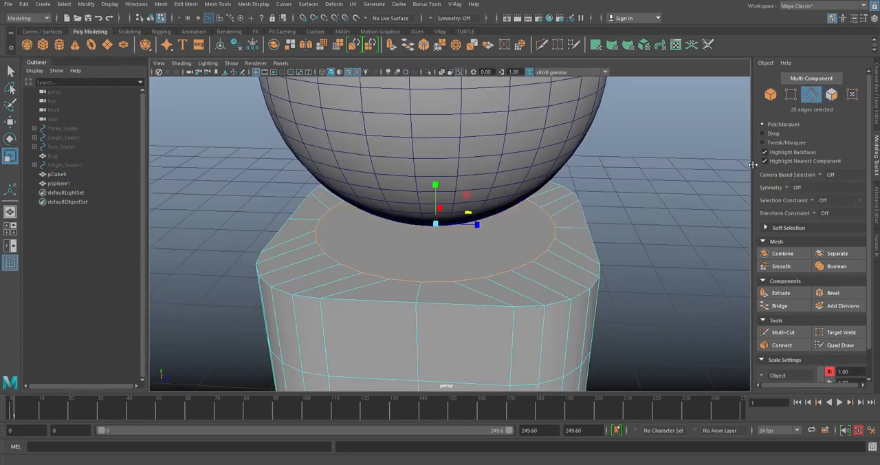
- Clear the cube's edge selection and return it to object mode
{"action": "left_click_drag", "start_coordinate": [628, 183], "coordinate": [581, 139], "text": "alt"}
{"action": "left_click", "coordinate": [530, 183]}
{"action": "right_click", "coordinate": [587, 161]}
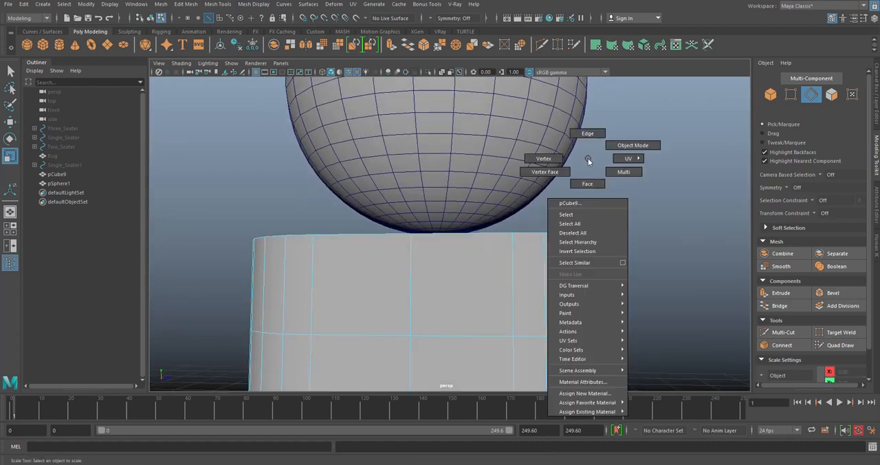
{"action": "double_click", "coordinate": [538, 150]}
{"action": "right_click_drag", "start_coordinate": [528, 131], "coordinate": [570, 119]}
- Isolate the sphere and select one of its horizontal edge loops to check the edge count
{"action": "left_click", "coordinate": [528, 216]}
{"action": "left_click_drag", "start_coordinate": [486, 231], "coordinate": [500, 98], "text": "alt"}
{"action": "left_click", "coordinate": [521, 156]}
{"action": "key", "text": "ctrl+1"}
{"action": "scroll", "coordinate": [480, 242], "scroll_direction": "up", "scroll_amount": 2}
{"action": "right_click_drag", "start_coordinate": [493, 204], "coordinate": [493, 180]}
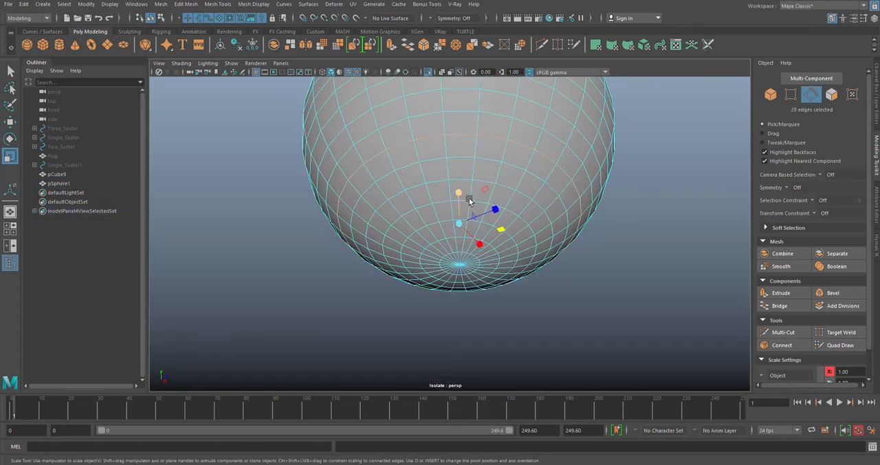
- Detach the sphere's six-row lower cap along its horizontal edge loop and delete the cap faces
{"action": "double_click", "coordinate": [458, 157]}
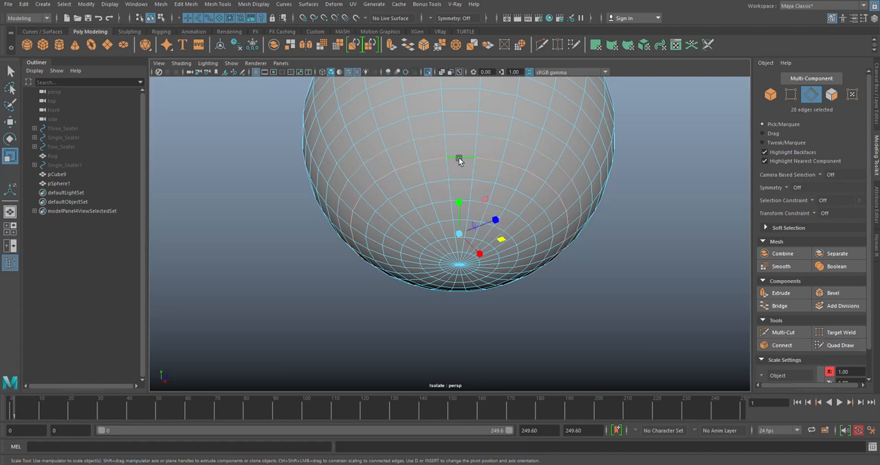
{"action": "right_click_drag", "start_coordinate": [655, 218], "coordinate": [653, 358]}
{"action": "left_click", "coordinate": [831, 94]}
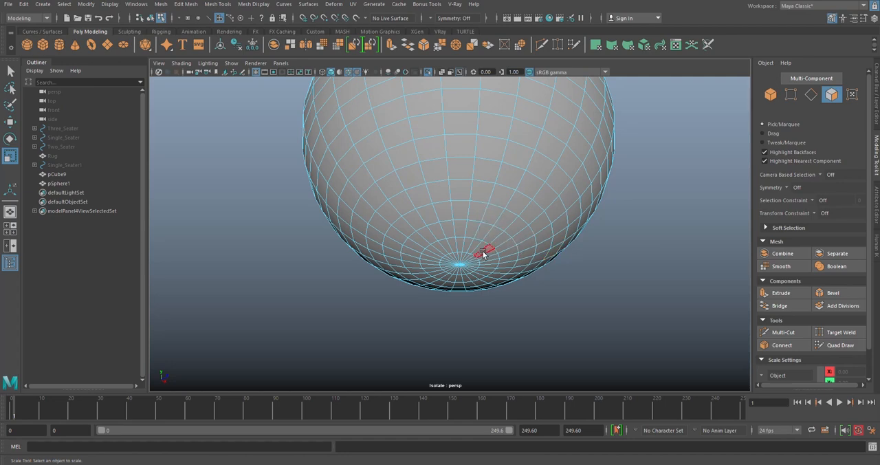
{"action": "double_click", "coordinate": [471, 173]}
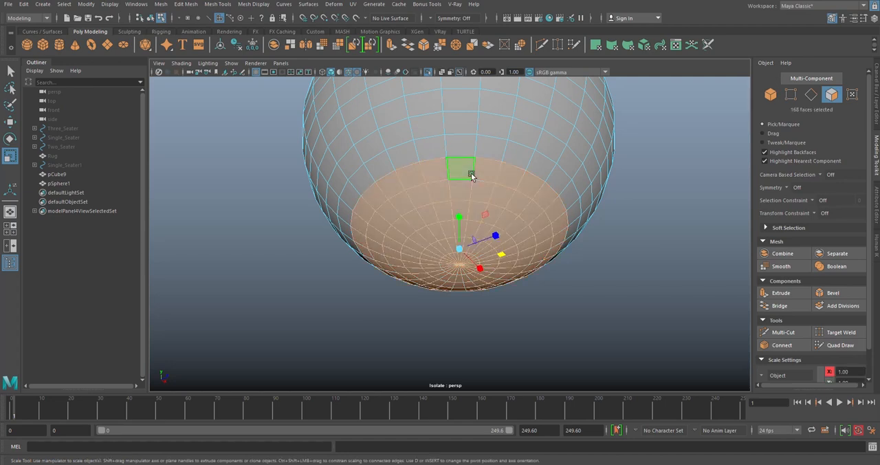
{"action": "key", "text": "Delete"}
{"action": "left_click_drag", "start_coordinate": [471, 173], "coordinate": [469, 199], "text": "alt"}
{"action": "scroll", "coordinate": [469, 196], "scroll_direction": "up", "scroll_amount": 3}
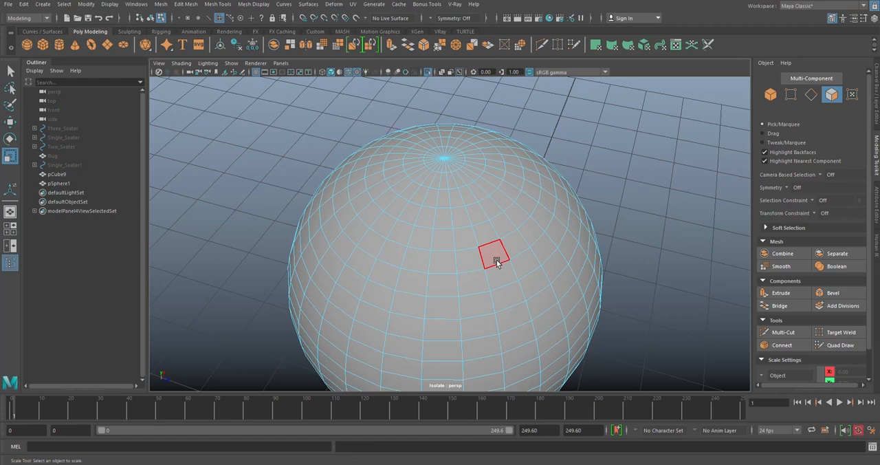
- Detach the sphere's upper cap along a horizontal edge loop and delete the cap faces
{"action": "left_click", "coordinate": [811, 94]}
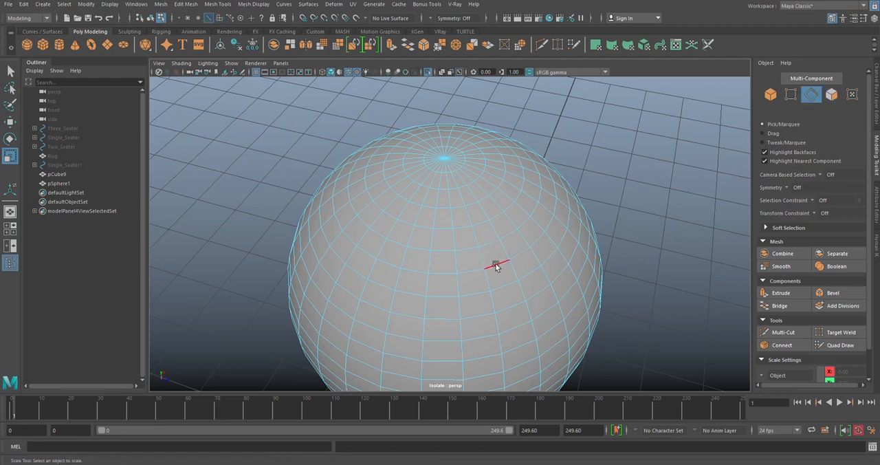
{"action": "double_click", "coordinate": [496, 267]}
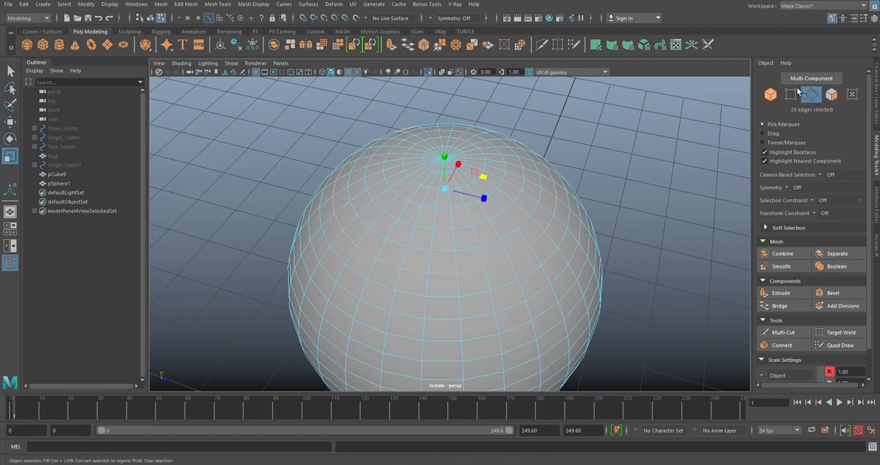
{"action": "right_click_drag", "start_coordinate": [609, 132], "coordinate": [605, 272], "text": "shift"}
{"action": "left_click_drag", "start_coordinate": [570, 259], "coordinate": [588, 213], "text": "alt"}
{"action": "right_click_drag", "start_coordinate": [588, 213], "coordinate": [560, 191], "text": "alt"}
{"action": "left_click_drag", "start_coordinate": [552, 150], "coordinate": [545, 164], "text": "alt"}
{"action": "right_click_drag", "start_coordinate": [575, 143], "coordinate": [576, 168]}
{"action": "double_click", "coordinate": [503, 193]}
{"action": "key", "text": "Delete"}
- Return the open sphere to object mode and end its isolation to bring back the cube
{"action": "scroll", "coordinate": [524, 198], "scroll_direction": "down", "scroll_amount": 3}
{"action": "left_click_drag", "start_coordinate": [524, 198], "coordinate": [547, 154], "text": "alt"}
{"action": "right_click_drag", "start_coordinate": [547, 154], "coordinate": [587, 141]}
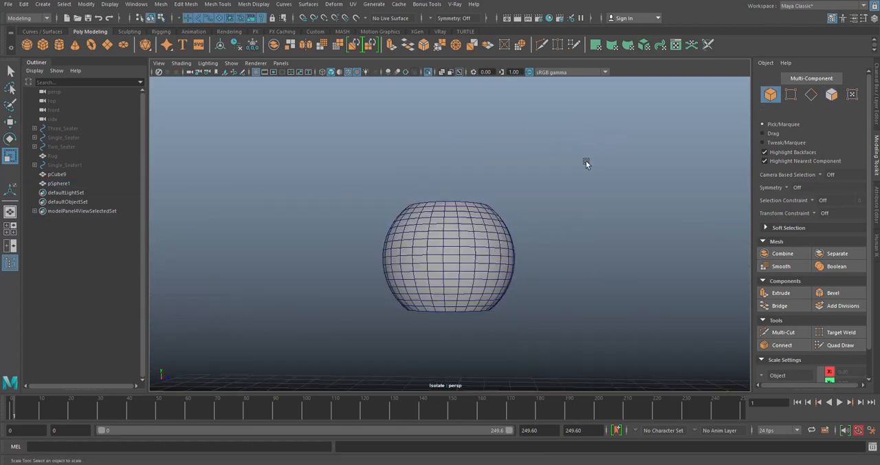
{"action": "middle_click_drag", "start_coordinate": [458, 298], "coordinate": [469, 243], "text": "alt"}
{"action": "left_click", "coordinate": [429, 73]}
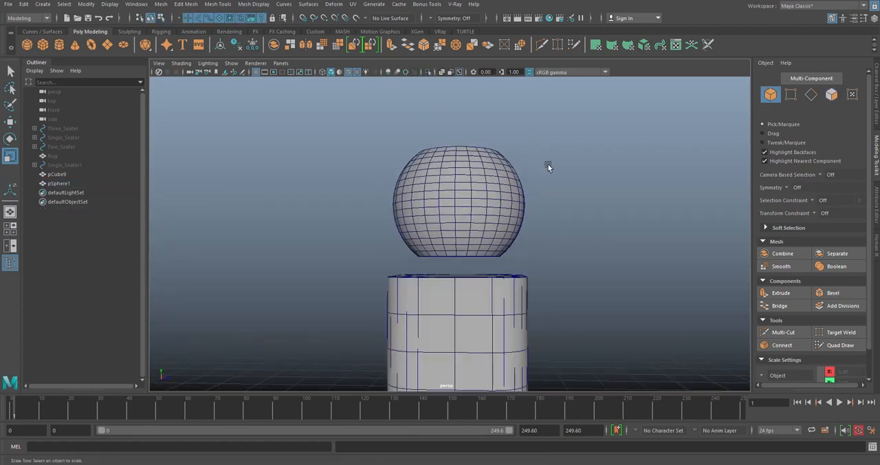
- Lower the open sphere onto the cube's top, to Translate Y 4.068
{"action": "scroll", "coordinate": [482, 242], "scroll_direction": "down", "scroll_amount": 3}
{"action": "mouse_move", "coordinate": [482, 242]}
{"action": "left_mouse_down", "text": "alt"}
{"action": "mouse_move", "coordinate": [476, 255]}
{"action": "mouse_move", "coordinate": [479, 242]}
{"action": "mouse_move", "coordinate": [499, 238]}
{"action": "left_mouse_up", "text": "alt"}
{"action": "scroll", "coordinate": [498, 238], "scroll_direction": "up", "scroll_amount": 2}
{"action": "scroll", "coordinate": [485, 234], "scroll_direction": "up", "scroll_amount": 1}
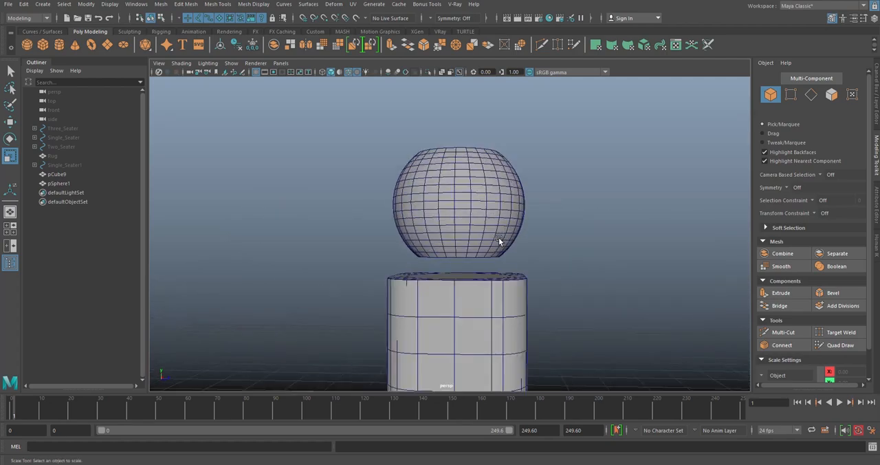
{"action": "left_click", "coordinate": [468, 228]}
{"action": "key", "text": "w"}
{"action": "left_click_drag", "start_coordinate": [458, 165], "coordinate": [468, 227]}
{"action": "key", "text": "r"}
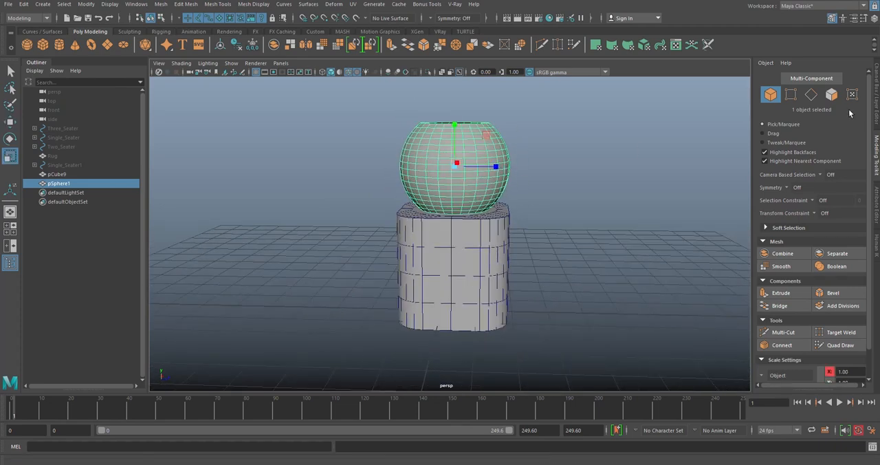
- Set the sphere's radius to 1.7 in its polySphere1 inputs
{"action": "left_click", "coordinate": [876, 79]}
{"action": "left_click", "coordinate": [776, 213]}
{"action": "left_click", "coordinate": [847, 220]}
{"action": "type", "text": "1.7"}
{"action": "key", "text": "Return"}
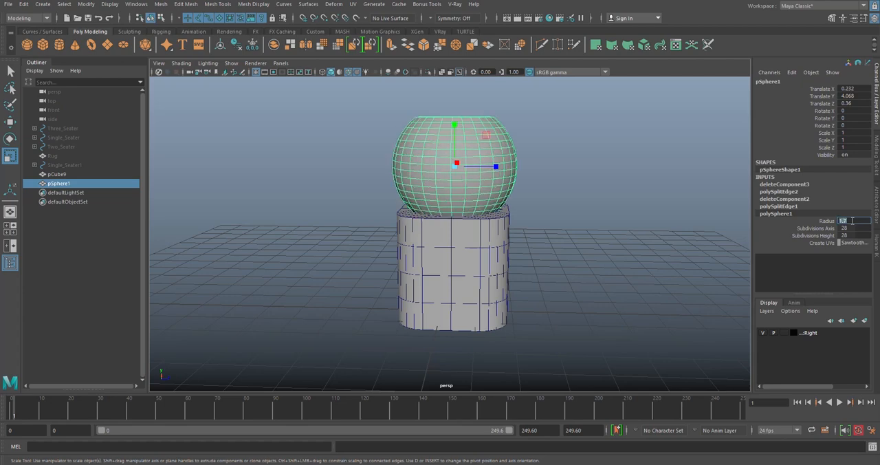
- Adjust the enlarged sphere's height to Translate Y 4.209 so its lower opening sits at the cube's top
{"action": "key", "text": "w"}
{"action": "left_click_drag", "start_coordinate": [454, 128], "coordinate": [455, 140]}
{"action": "scroll", "coordinate": [489, 172], "scroll_direction": "up", "scroll_amount": 5}
{"action": "left_click_drag", "start_coordinate": [489, 171], "coordinate": [451, 174], "text": "alt"}
{"action": "left_click_drag", "start_coordinate": [459, 96], "coordinate": [458, 97]}
{"action": "scroll", "coordinate": [474, 127], "scroll_direction": "down", "scroll_amount": 5}
- Scale the cube's circular top face evenly in the horizontal plane to match the sphere's lower opening
{"action": "left_click_drag", "start_coordinate": [477, 139], "coordinate": [584, 241], "text": "alt"}
{"action": "scroll", "coordinate": [492, 185], "scroll_direction": "up", "scroll_amount": 3}
{"action": "scroll", "coordinate": [492, 184], "scroll_direction": "up", "scroll_amount": 5}
{"action": "left_click", "coordinate": [546, 235]}
{"action": "right_click_drag", "start_coordinate": [585, 196], "coordinate": [585, 219]}
{"action": "left_click_drag", "start_coordinate": [483, 239], "coordinate": [538, 230], "text": "alt"}
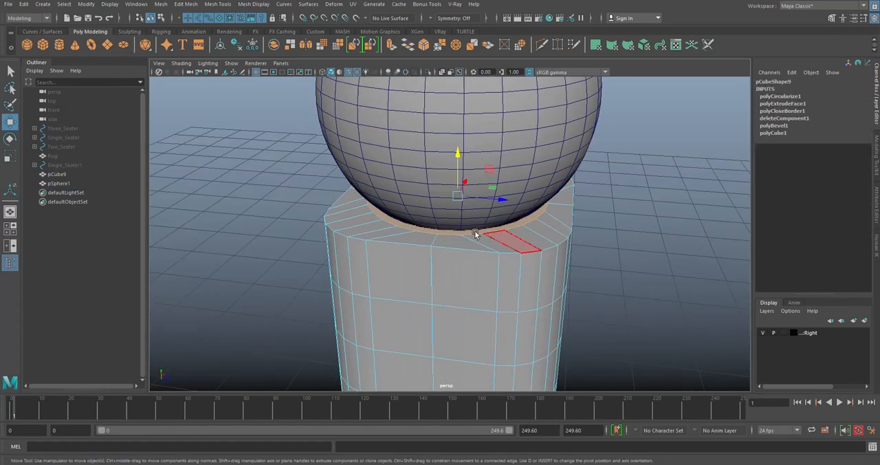
{"action": "key", "text": "r"}
{"action": "scroll", "coordinate": [476, 199], "scroll_direction": "up", "scroll_amount": 3}
{"action": "mouse_move", "coordinate": [497, 173]}
{"action": "left_mouse_down"}
{"action": "mouse_move", "coordinate": [456, 158]}
{"action": "mouse_move", "coordinate": [513, 174]}
{"action": "left_mouse_up"}
{"action": "scroll", "coordinate": [456, 162], "scroll_direction": "up", "scroll_amount": 3}
{"action": "scroll", "coordinate": [519, 153], "scroll_direction": "up", "scroll_amount": 3}
{"action": "left_click_drag", "start_coordinate": [537, 127], "coordinate": [536, 127]}
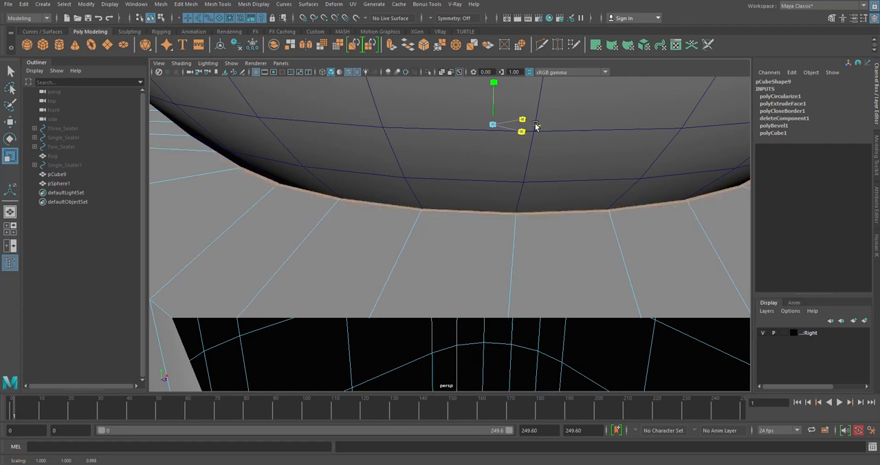
- Deselect the resized circular face and return the cube to object mode
{"action": "left_click_drag", "start_coordinate": [537, 126], "coordinate": [510, 217], "text": "alt"}
{"action": "scroll", "coordinate": [502, 198], "scroll_direction": "down", "scroll_amount": 5}
{"action": "left_click", "coordinate": [647, 208]}
{"action": "left_click_drag", "start_coordinate": [605, 180], "coordinate": [571, 171], "text": "alt"}
{"action": "right_click_drag", "start_coordinate": [566, 130], "coordinate": [604, 124]}
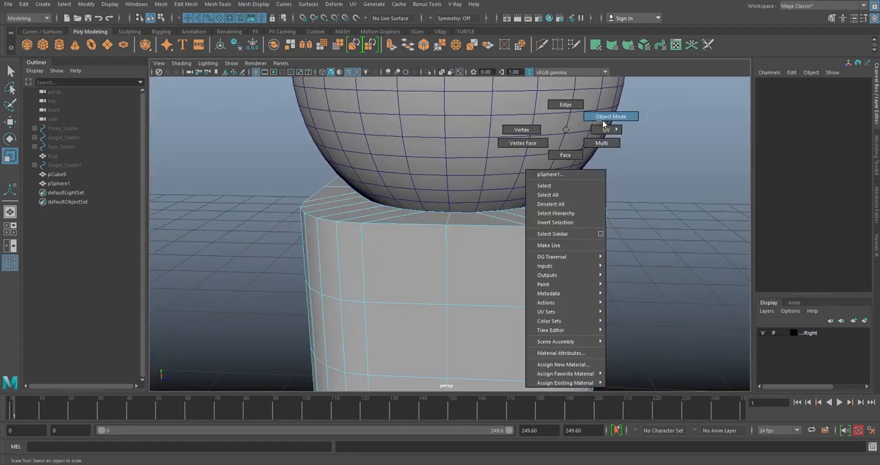
- Isolate the cube, delete its circular top face, and end the isolation
{"action": "left_click", "coordinate": [501, 233]}
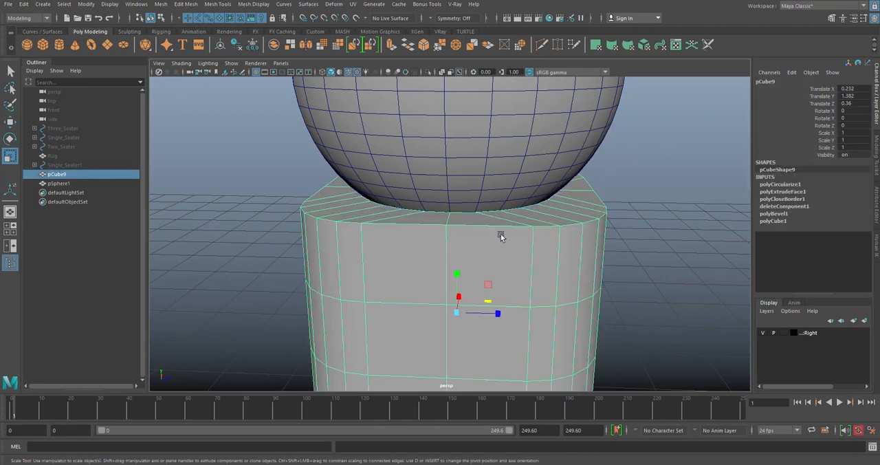
{"action": "left_click", "coordinate": [424, 73]}
{"action": "left_click_drag", "start_coordinate": [533, 178], "coordinate": [500, 192], "text": "alt"}
{"action": "right_click_drag", "start_coordinate": [500, 192], "coordinate": [500, 222]}
{"action": "left_click", "coordinate": [485, 190]}
{"action": "key", "text": "Delete"}
{"action": "right_click_drag", "start_coordinate": [605, 117], "coordinate": [636, 106]}
{"action": "left_click", "coordinate": [549, 221]}
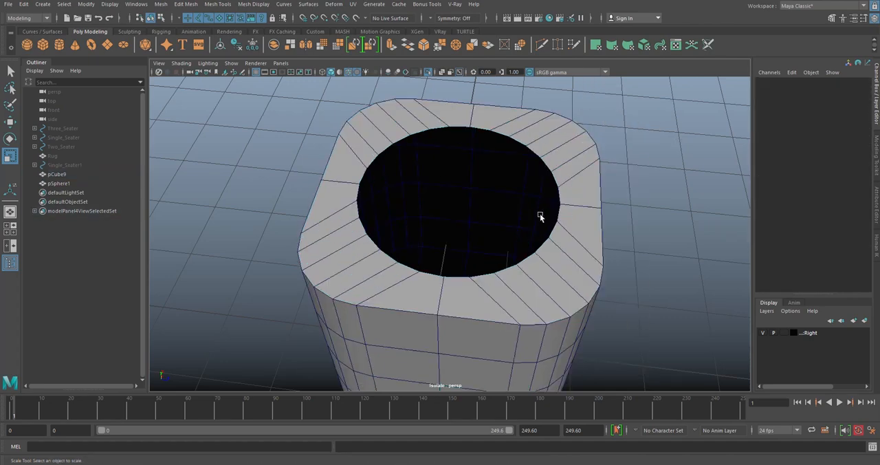
{"action": "left_click", "coordinate": [428, 73]}
- Inspect how the sphere's lower opening meets the cube's top opening from several angles
{"action": "left_click_drag", "start_coordinate": [568, 179], "coordinate": [502, 117], "text": "alt"}
{"action": "left_click", "coordinate": [449, 87]}
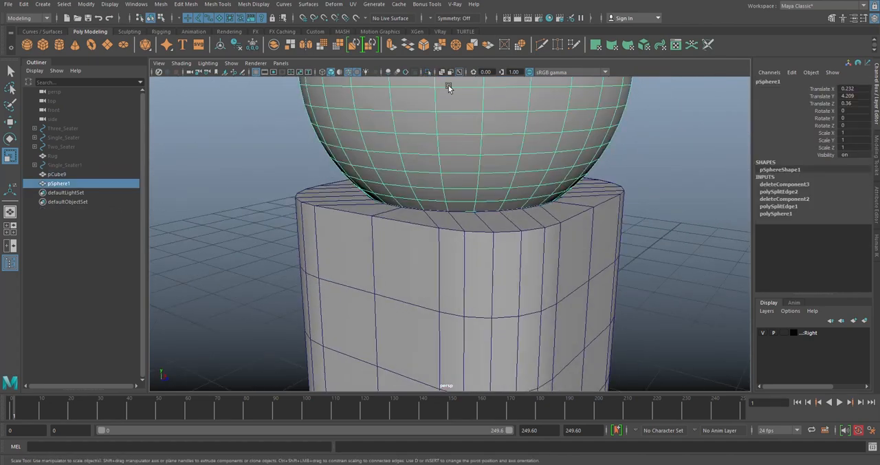
{"action": "left_click", "coordinate": [426, 72]}
{"action": "left_click", "coordinate": [428, 72]}
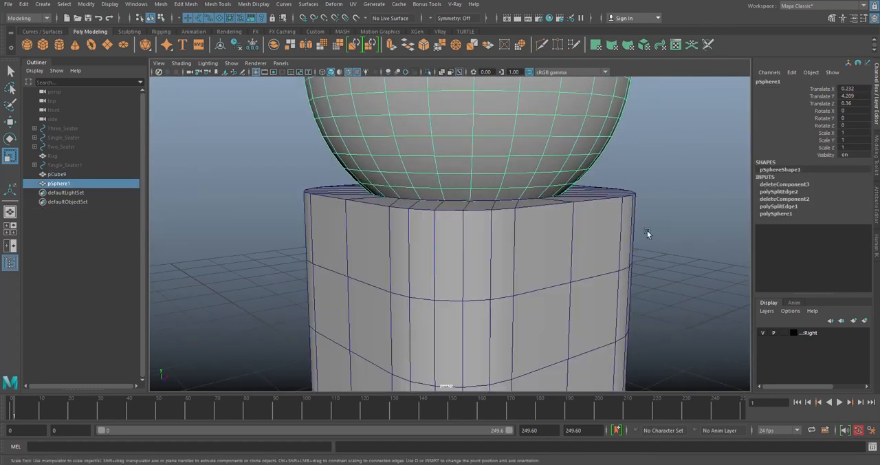
{"action": "scroll", "coordinate": [614, 251], "scroll_direction": "down", "scroll_amount": 2}
{"action": "left_click_drag", "start_coordinate": [612, 251], "coordinate": [645, 264], "text": "alt"}
{"action": "scroll", "coordinate": [645, 264], "scroll_direction": "down", "scroll_amount": 4}
{"action": "left_click_drag", "start_coordinate": [591, 261], "coordinate": [492, 291], "text": "alt"}
{"action": "left_click", "coordinate": [568, 277]}
{"action": "scroll", "coordinate": [492, 288], "scroll_direction": "down", "scroll_amount": 5}
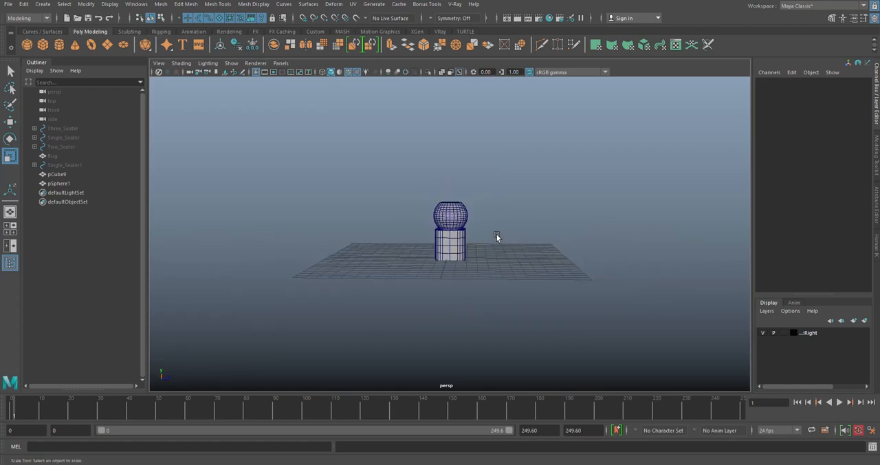
- Duplicate the open cube, then hide the original cube and the sphere
{"action": "scroll", "coordinate": [497, 234], "scroll_direction": "up", "scroll_amount": 3}
{"action": "left_click", "coordinate": [479, 254]}
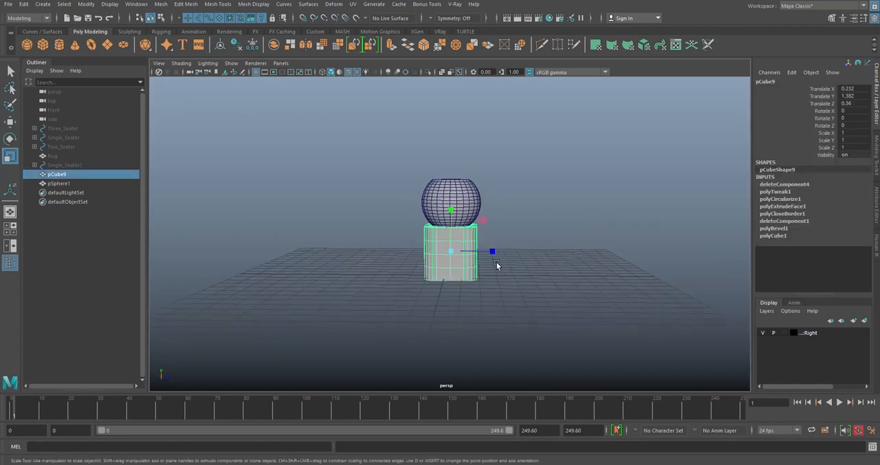
{"action": "key", "text": "w"}
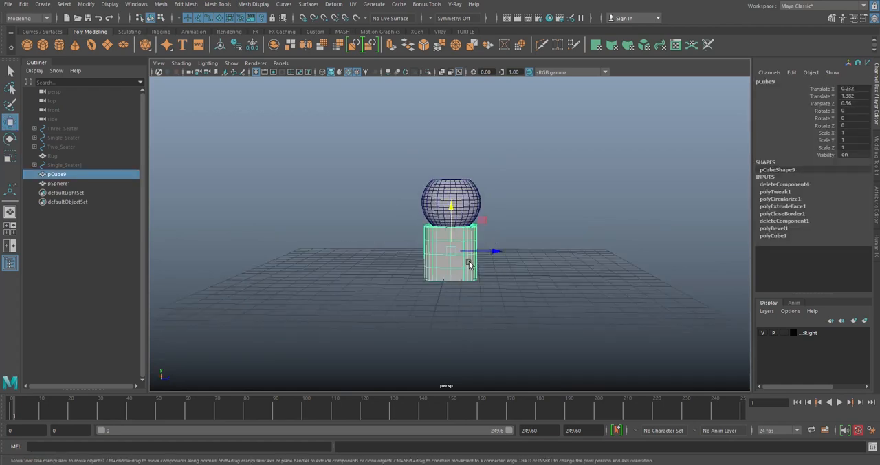
{"action": "key", "text": "ctrl+d"}
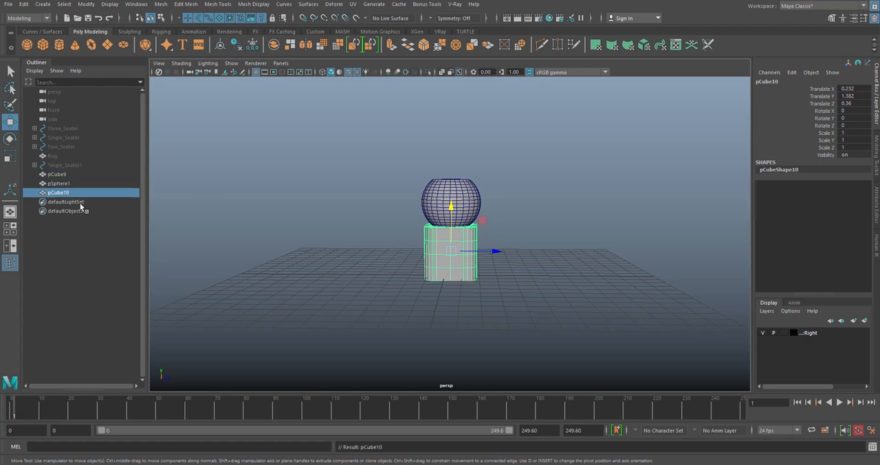
{"action": "left_click", "coordinate": [57, 174]}
{"action": "left_click", "coordinate": [91, 184], "text": "shift"}
{"action": "key", "text": "ctrl+h"}
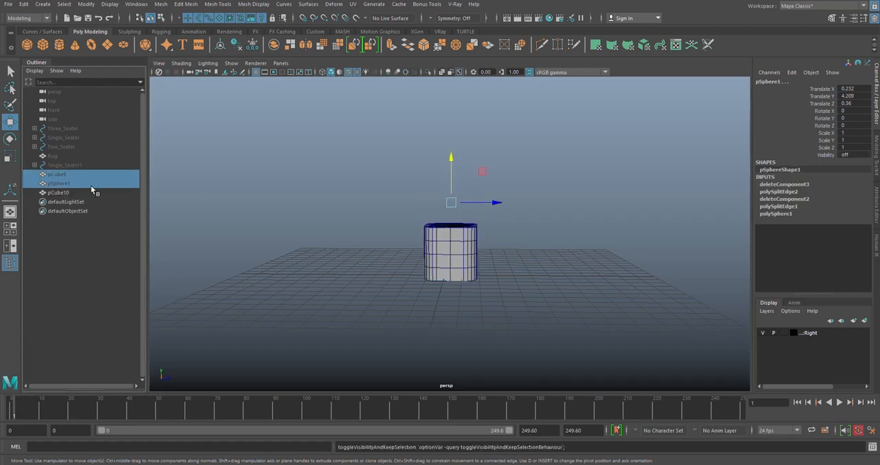
- Rotate the duplicated cube -180 degrees about X so its circular opening faces down
{"action": "left_click", "coordinate": [447, 274]}
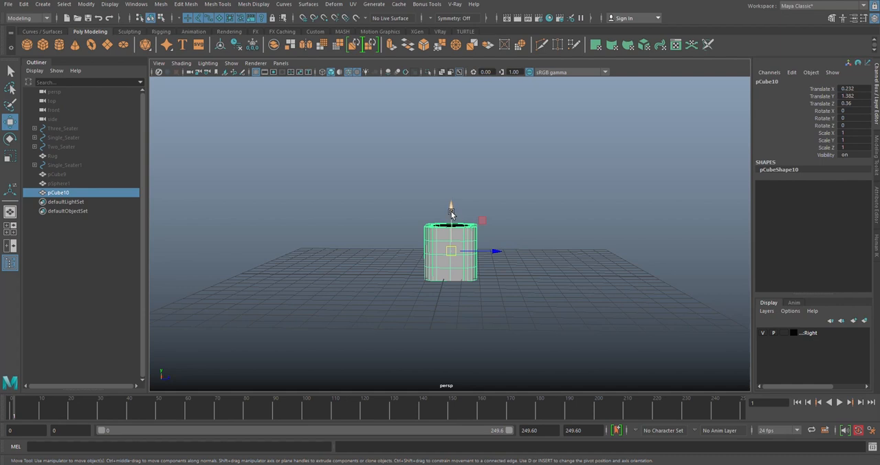
{"action": "key", "text": "r"}
{"action": "key", "text": "e"}
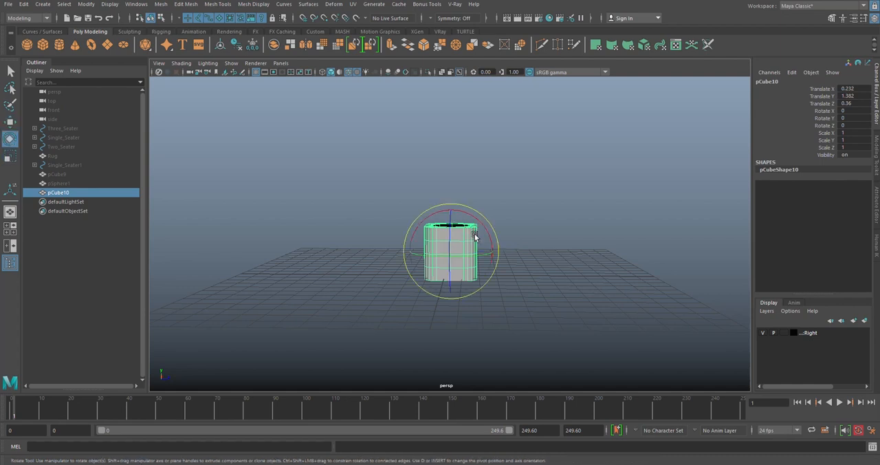
{"action": "key", "text": "r"}
{"action": "key", "text": "e"}
{"action": "left_click_drag", "start_coordinate": [474, 219], "coordinate": [453, 141]}
- Raise the flipped duplicate to Translate Y 5.555 and unhide the original cube and sphere
{"action": "key", "text": "w"}
{"action": "scroll", "coordinate": [465, 186], "scroll_direction": "up", "scroll_amount": 3}
{"action": "left_click_drag", "start_coordinate": [465, 187], "coordinate": [466, 239], "text": "alt"}
{"action": "left_click_drag", "start_coordinate": [452, 116], "coordinate": [473, 226]}
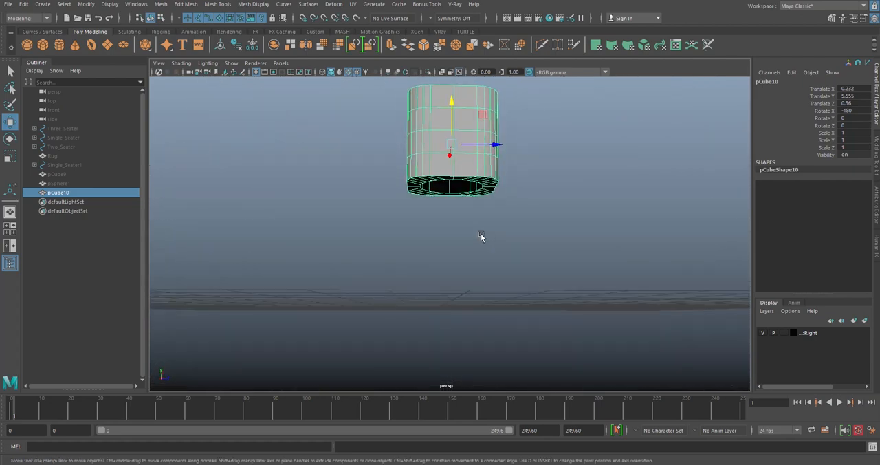
{"action": "left_click", "coordinate": [480, 233]}
{"action": "left_click", "coordinate": [57, 175]}
{"action": "left_click", "coordinate": [58, 184], "text": "shift"}
{"action": "key", "text": "h"}
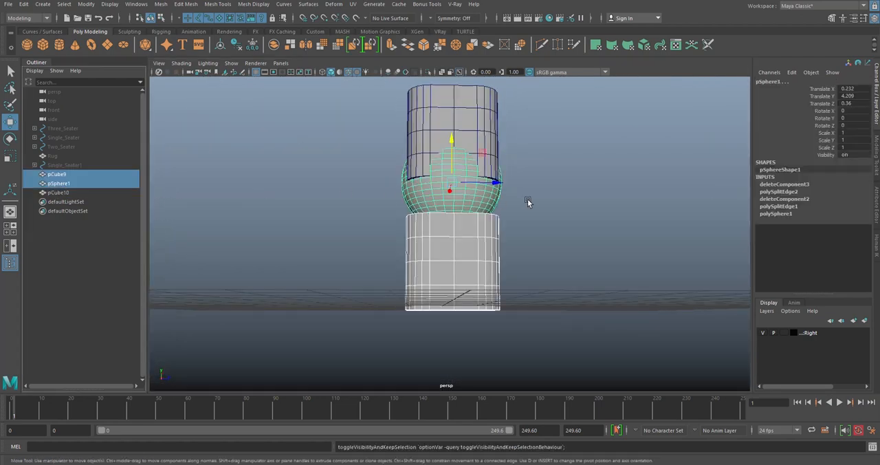
- Move the flipped cube further up above the sphere, to Translate Y 7.02
{"action": "left_click", "coordinate": [527, 198]}
{"action": "left_click", "coordinate": [463, 132]}
{"action": "left_click_drag", "start_coordinate": [451, 125], "coordinate": [447, 82]}
{"action": "left_click", "coordinate": [528, 188]}
- Duplicate the lower cube and hide the original cube, the sphere and the upper cube
{"action": "left_click", "coordinate": [485, 276]}
{"action": "mouse_move", "coordinate": [486, 276]}
{"action": "left_mouse_down", "text": "alt"}
{"action": "mouse_move", "coordinate": [412, 300]}
{"action": "mouse_move", "coordinate": [384, 213]}
{"action": "mouse_move", "coordinate": [385, 225]}
{"action": "mouse_move", "coordinate": [486, 284]}
{"action": "left_mouse_up", "text": "alt"}
{"action": "middle_click_drag", "start_coordinate": [486, 284], "coordinate": [488, 234], "text": "alt"}
{"action": "scroll", "coordinate": [488, 234], "scroll_direction": "up", "scroll_amount": 3}
{"action": "key", "text": "ctrl+d"}
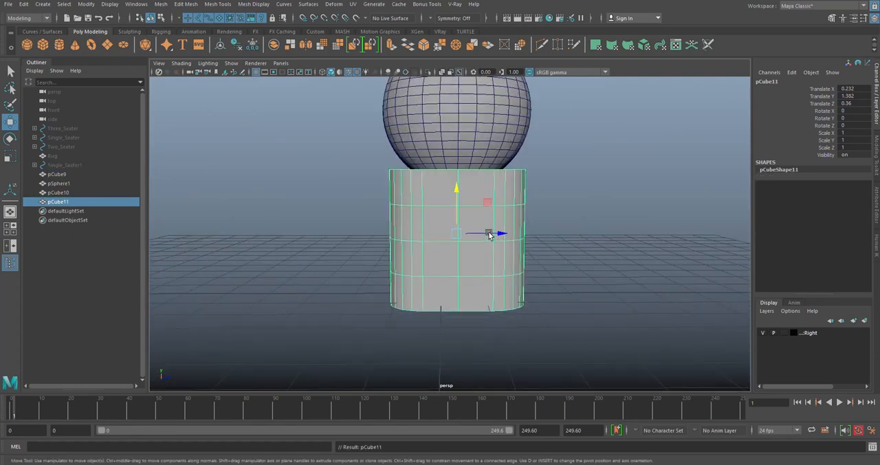
{"action": "left_click_drag", "start_coordinate": [62, 175], "coordinate": [65, 194]}
{"action": "key", "text": "h"}
- Detach the new duplicate along its middle edge loop, delete its lower half, and return to object mode
{"action": "left_click", "coordinate": [471, 248]}
{"action": "left_click_drag", "start_coordinate": [471, 248], "coordinate": [475, 281], "text": "alt"}
{"action": "right_click_drag", "start_coordinate": [602, 207], "coordinate": [602, 182]}
{"action": "right_click_drag", "start_coordinate": [629, 224], "coordinate": [622, 365], "text": "shift"}
{"action": "right_click_drag", "start_coordinate": [589, 181], "coordinate": [589, 216]}
{"action": "double_click", "coordinate": [491, 258]}
{"action": "key", "text": "Delete"}
{"action": "left_click_drag", "start_coordinate": [444, 193], "coordinate": [477, 168], "text": "alt"}
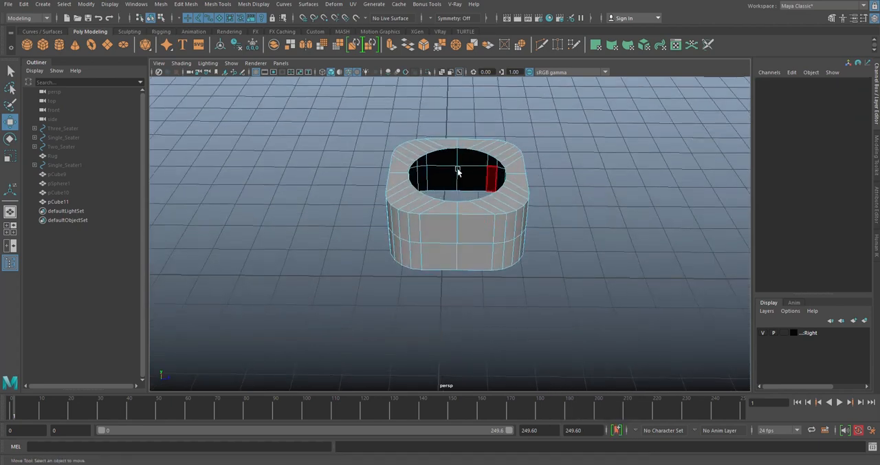
{"action": "left_click_drag", "start_coordinate": [452, 282], "coordinate": [544, 181], "text": "alt"}
{"action": "right_click_drag", "start_coordinate": [550, 175], "coordinate": [596, 160]}
- Rotate the remaining half-cube 180 degrees about X so its circular opening faces down
{"action": "key", "text": "r"}
{"action": "key", "text": "e"}
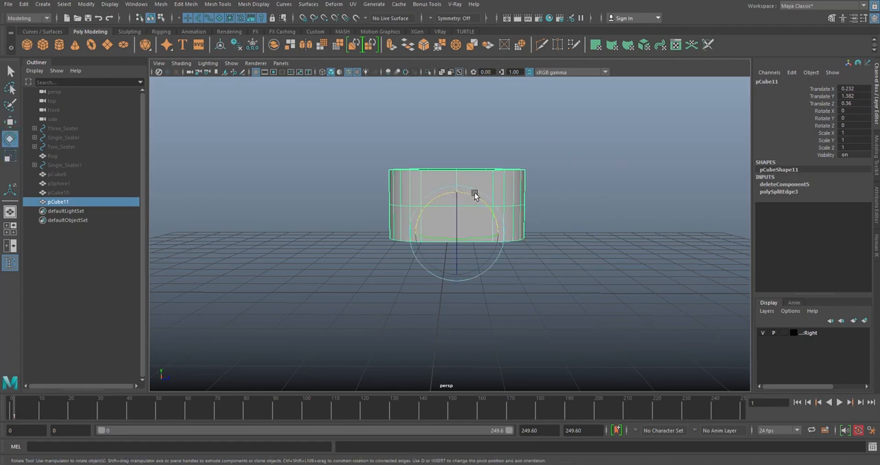
{"action": "left_click_drag", "start_coordinate": [473, 195], "coordinate": [561, 275]}
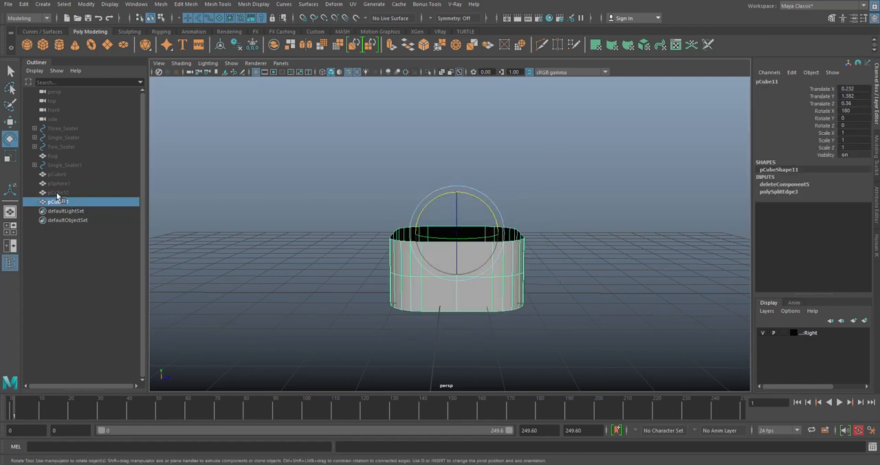
- Unhide the original lower cube, the sphere and the upper cube, and select the rotated half-cube
{"action": "left_click_drag", "start_coordinate": [57, 174], "coordinate": [56, 193]}
{"action": "key", "text": "h"}
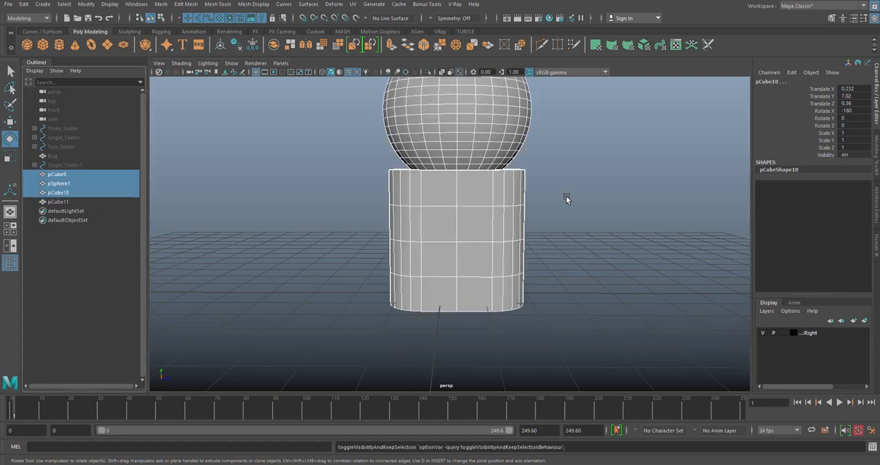
{"action": "left_click", "coordinate": [575, 218]}
{"action": "left_click", "coordinate": [58, 201]}
{"action": "key", "text": "w"}
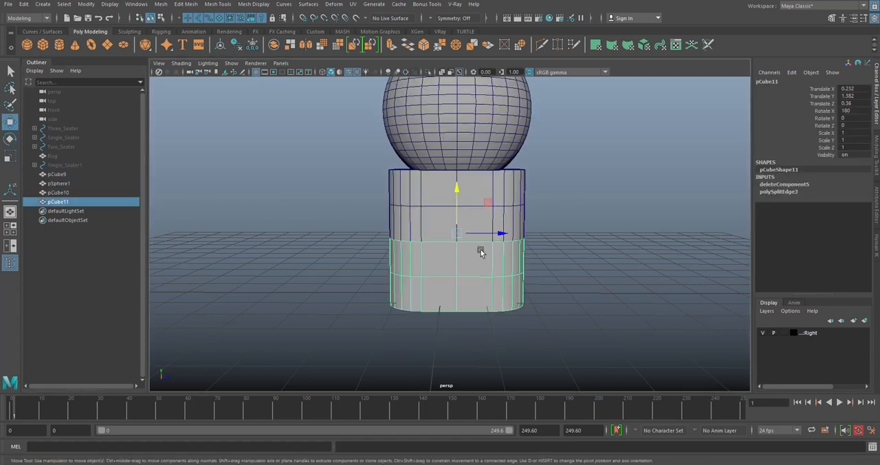
- Isolate the original lower cube, delete the faces of its lower half, and return to object mode
{"action": "left_click_drag", "start_coordinate": [527, 238], "coordinate": [517, 210], "text": "alt"}
{"action": "left_click", "coordinate": [515, 197]}
{"action": "left_click", "coordinate": [427, 72]}
{"action": "key", "text": "f"}
{"action": "right_click_drag", "start_coordinate": [616, 181], "coordinate": [619, 156]}
{"action": "double_click", "coordinate": [499, 231]}
{"action": "right_click_drag", "start_coordinate": [623, 218], "coordinate": [617, 362], "text": "shift"}
{"action": "right_click_drag", "start_coordinate": [611, 182], "coordinate": [612, 216]}
{"action": "double_click", "coordinate": [512, 263]}
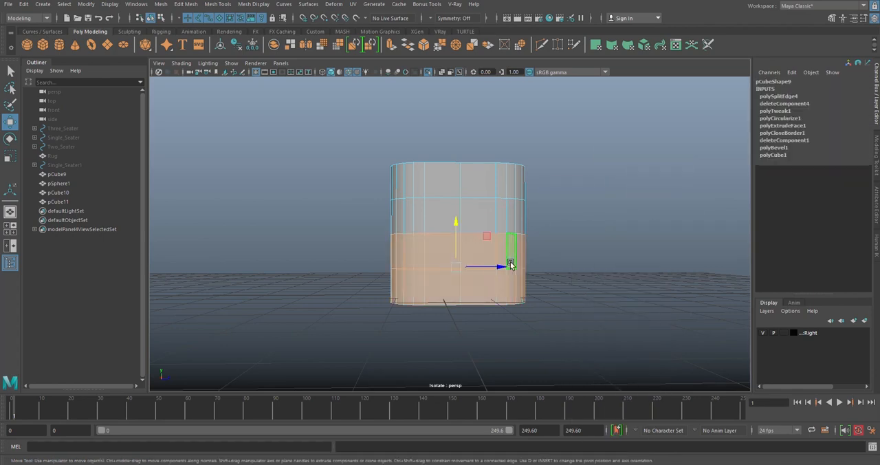
{"action": "key", "text": "Delete"}
{"action": "right_click_drag", "start_coordinate": [517, 167], "coordinate": [549, 157]}
{"action": "left_click", "coordinate": [506, 181]}
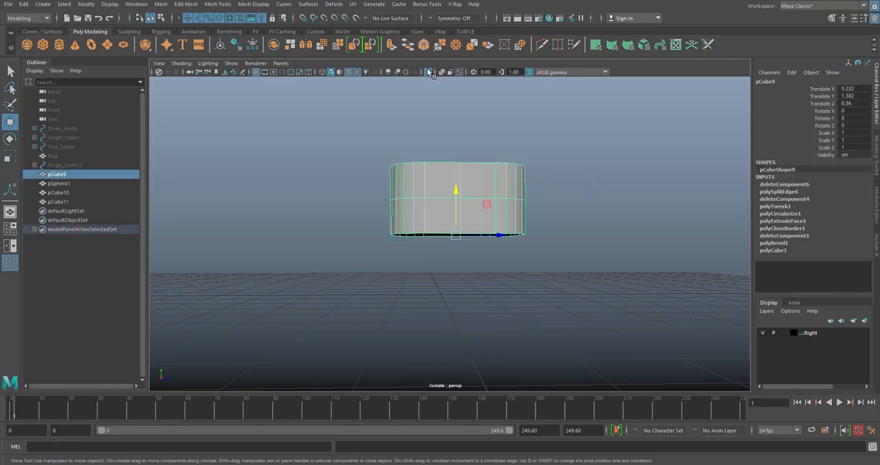
- Show all objects again and combine the upper and lower half-cubes into one mesh
{"action": "key", "text": "f"}
{"action": "left_click", "coordinate": [491, 265], "text": "shift"}
{"action": "left_click_drag", "start_coordinate": [534, 273], "coordinate": [506, 284], "text": "alt"}
{"action": "right_click_drag", "start_coordinate": [613, 172], "coordinate": [585, 366], "text": "shift"}
{"action": "right_click_drag", "start_coordinate": [609, 141], "coordinate": [504, 235]}
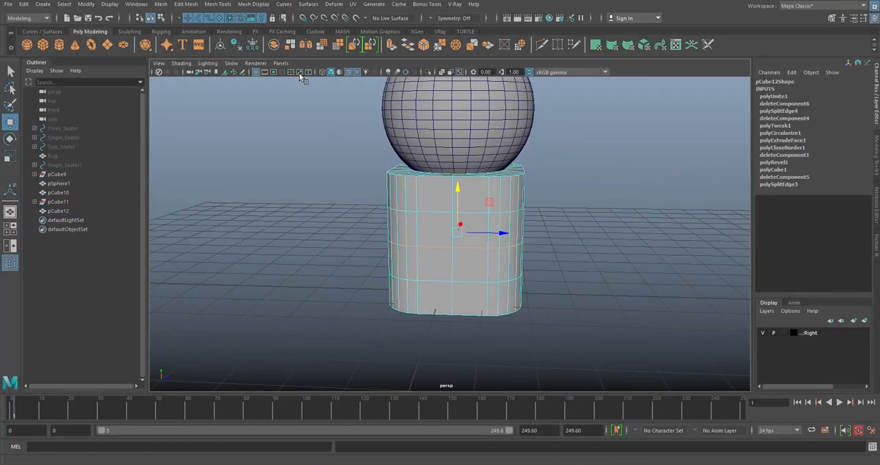
- In wireframe, select both overlapping border edge loops at the combined cube's middle seam and convert the selection to vertices
{"action": "left_click", "coordinate": [322, 72]}
{"action": "scroll", "coordinate": [484, 284], "scroll_direction": "up", "scroll_amount": 3}
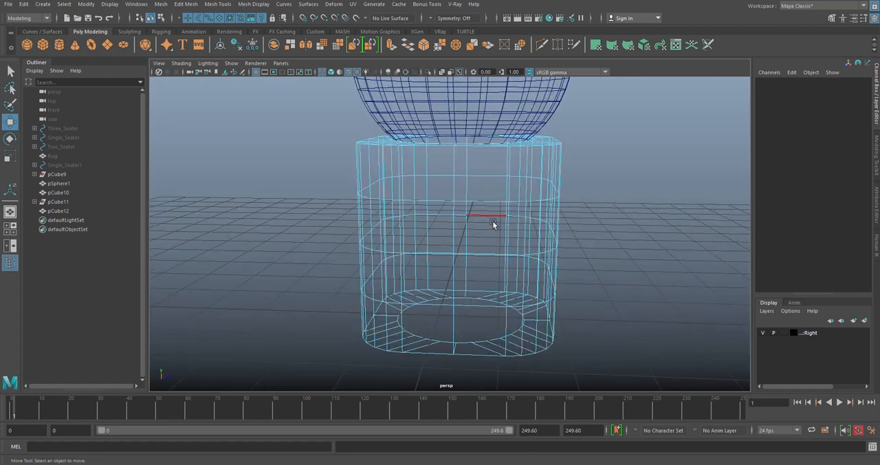
{"action": "left_click", "coordinate": [483, 209]}
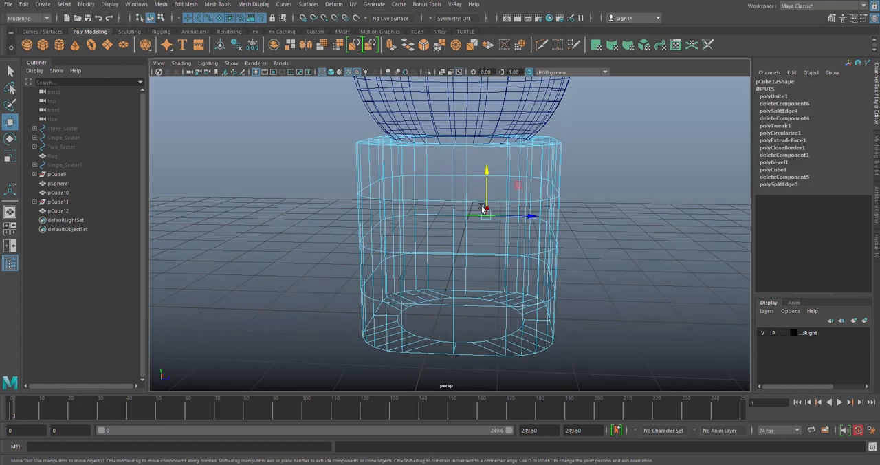
{"action": "key", "text": "ctrl+shift+period"}
{"action": "key", "text": "ctrl+shift+period"}
{"action": "key", "text": "ctrl+shift+period"}
{"action": "key", "text": "ctrl+shift+period"}
{"action": "key", "text": "ctrl+shift+period"}
{"action": "key", "text": "ctrl+shift+period"}
{"action": "key", "text": "ctrl+shift+period"}
{"action": "key", "text": "ctrl+shift+period"}
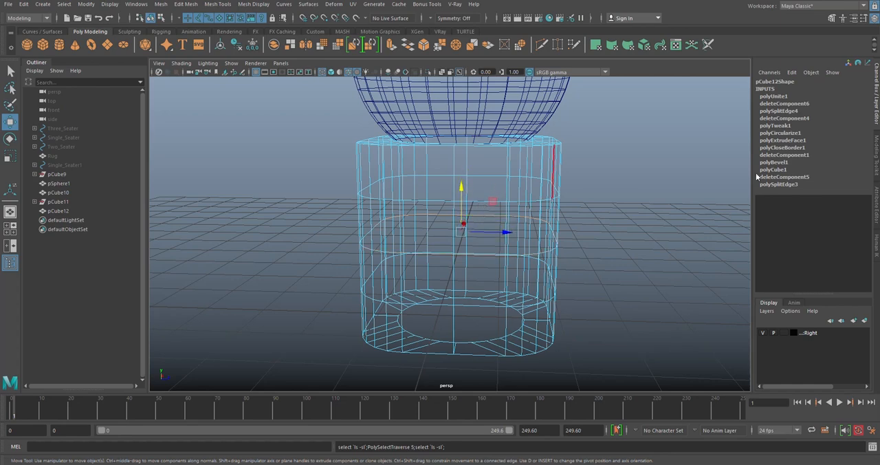
{"action": "left_click", "coordinate": [832, 17]}
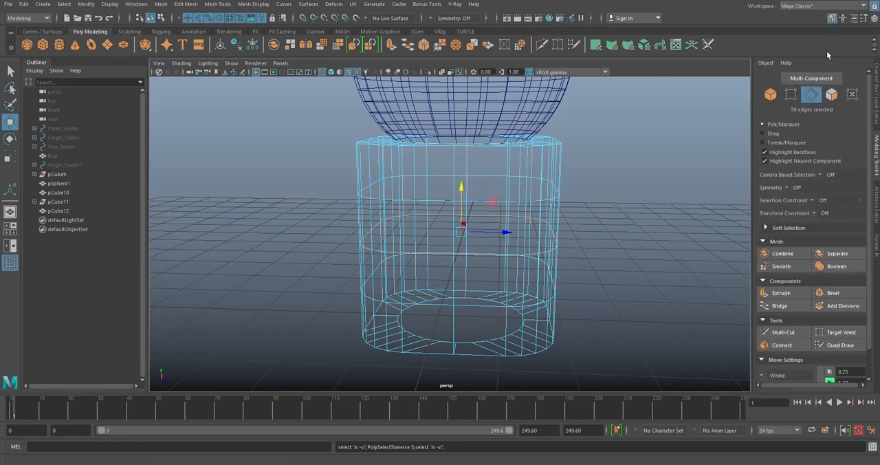
{"action": "left_click", "coordinate": [793, 100]}
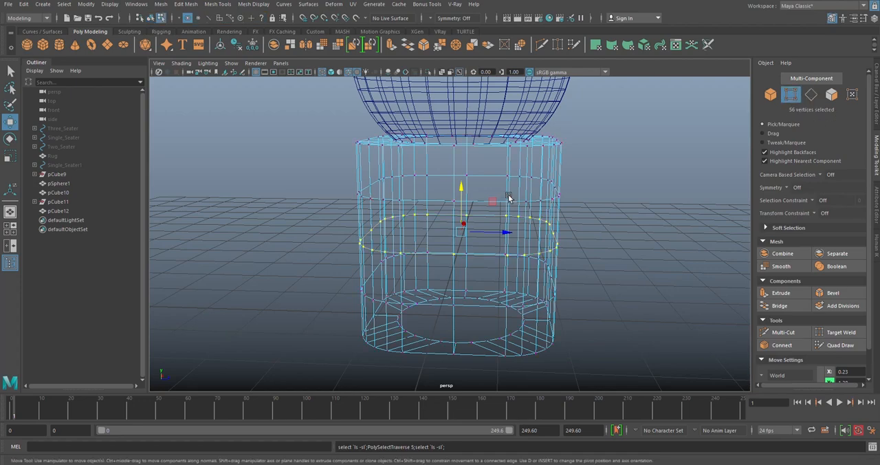
- Examine the selected middle-seam vertices and calculate 56/2 to check the expected vertex count after merging
{"action": "scroll", "coordinate": [504, 223], "scroll_direction": "up", "scroll_amount": 5}
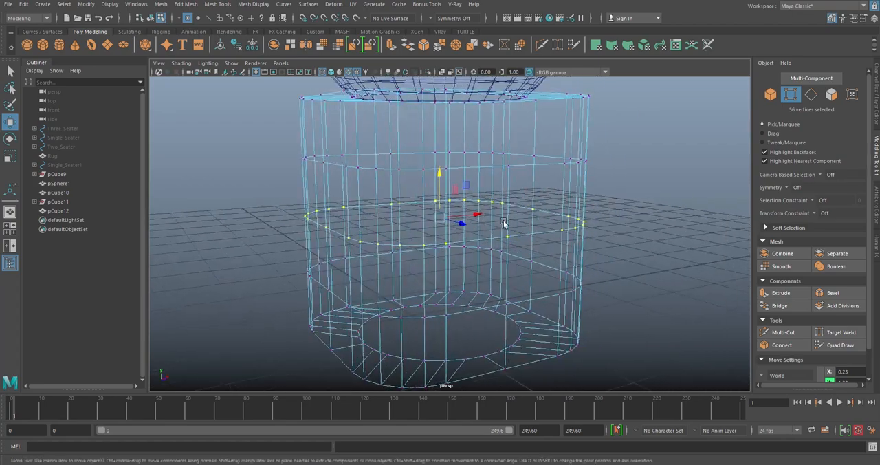
{"action": "scroll", "coordinate": [504, 223], "scroll_direction": "up", "scroll_amount": 3}
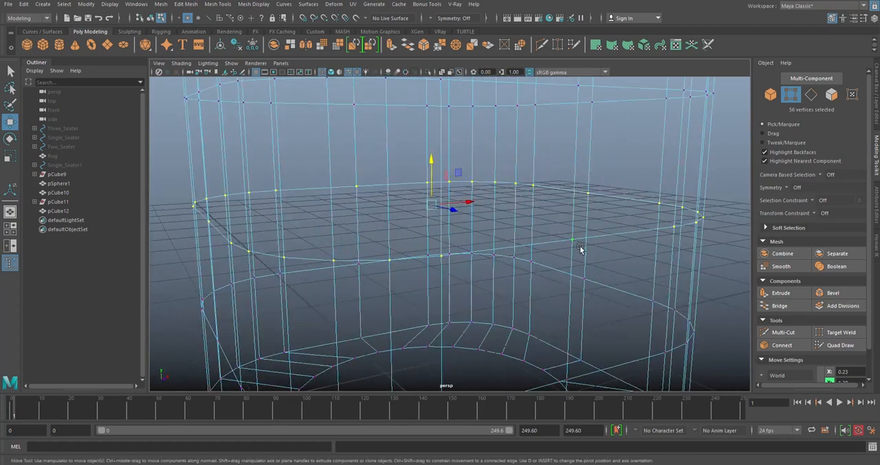
{"action": "scroll", "coordinate": [570, 231], "scroll_direction": "down", "scroll_amount": 6}
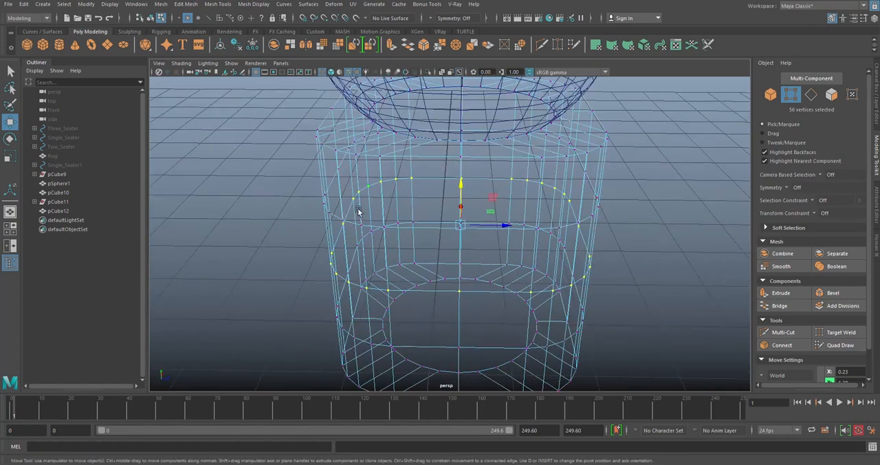
{"action": "left_click_drag", "start_coordinate": [584, 200], "coordinate": [470, 136], "text": "alt"}
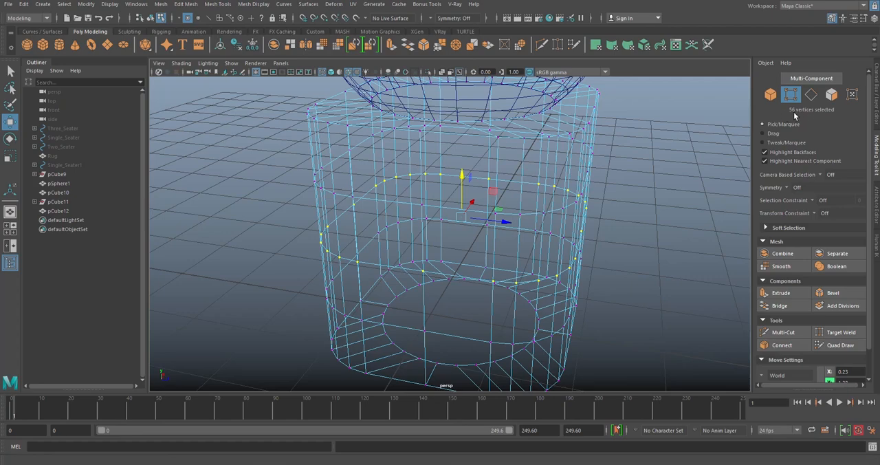
{"action": "middle_click_drag", "start_coordinate": [515, 238], "coordinate": [528, 238], "text": "alt"}
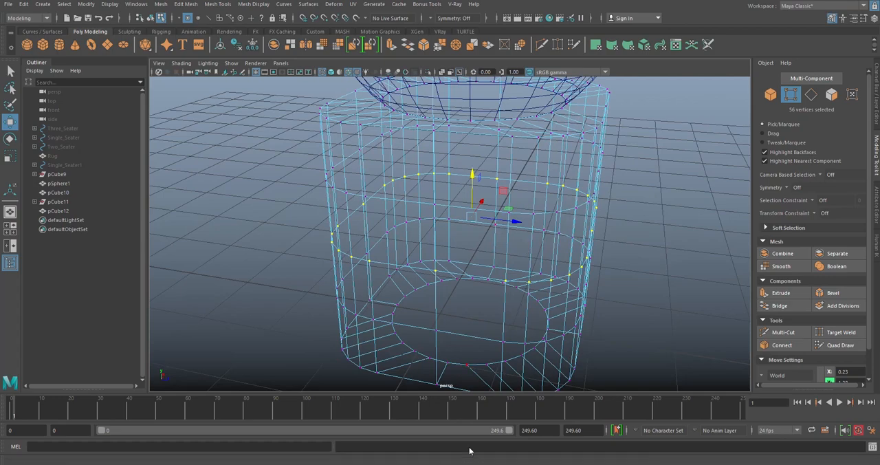
{"action": "middle_click_drag", "start_coordinate": [638, 180], "coordinate": [649, 166], "text": "alt"}
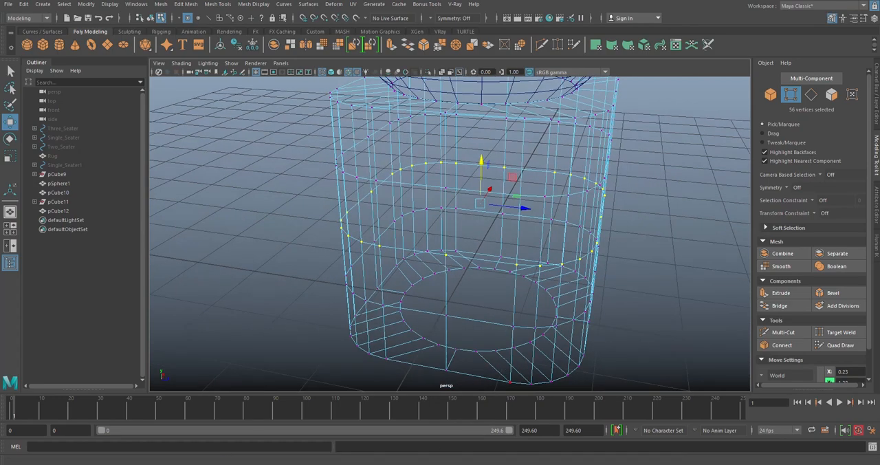
{"action": "type", "text": "56/2"}
{"action": "key", "text": "Return"}
{"action": "left_click", "coordinate": [176, 26]}
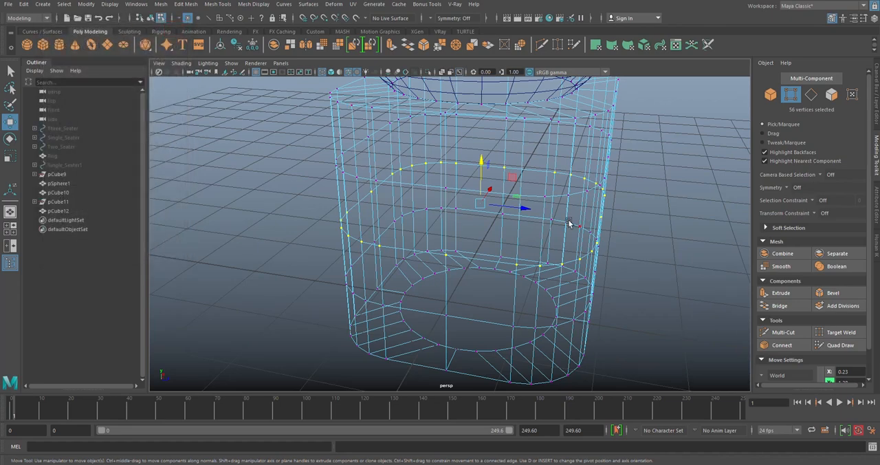
- Merge the overlapping middle-seam vertices with a distance threshold of 0.01 and return to object mode
{"action": "left_click_drag", "start_coordinate": [582, 218], "coordinate": [648, 194], "text": "alt"}
{"action": "left_click_drag", "start_coordinate": [471, 218], "coordinate": [473, 217], "text": "alt"}
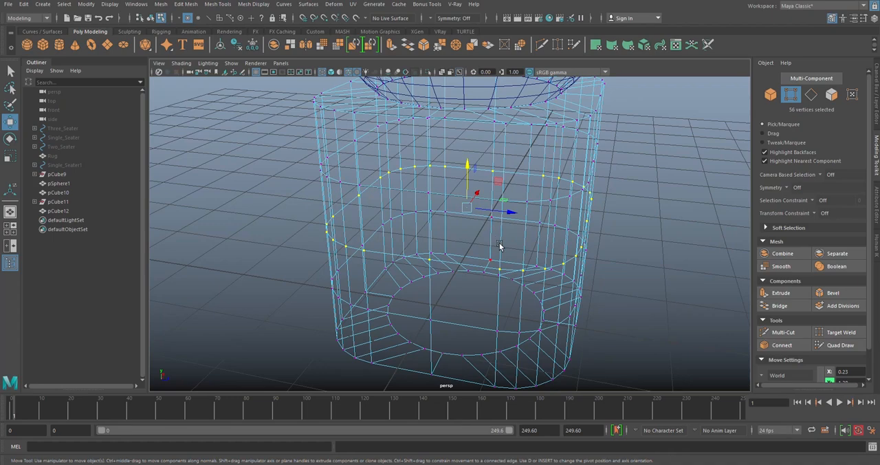
{"action": "left_click", "coordinate": [442, 46]}
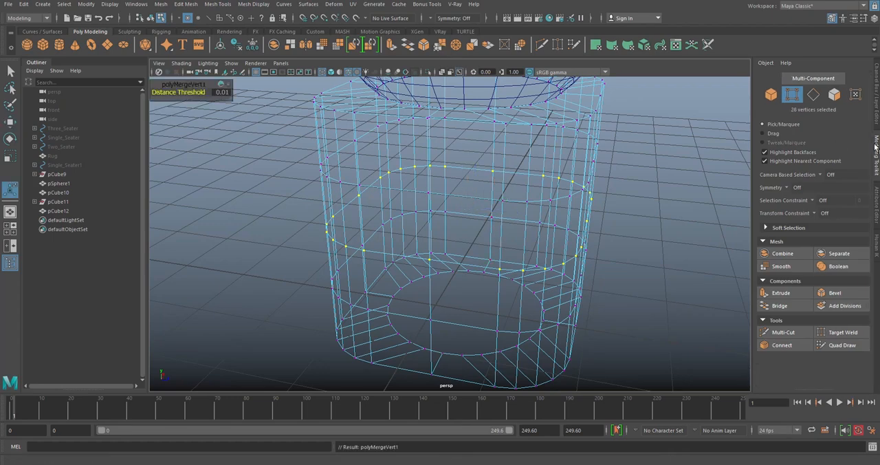
{"action": "left_click_drag", "start_coordinate": [496, 211], "coordinate": [503, 193], "text": "alt"}
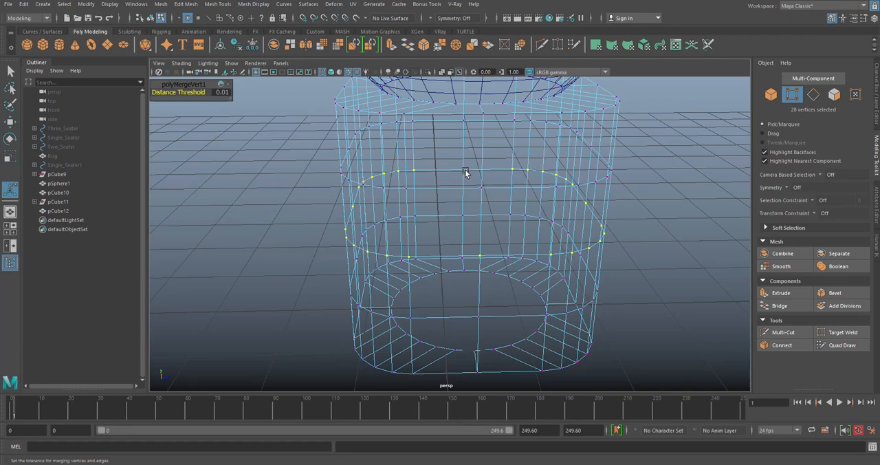
{"action": "right_click_drag", "start_coordinate": [502, 147], "coordinate": [547, 140]}
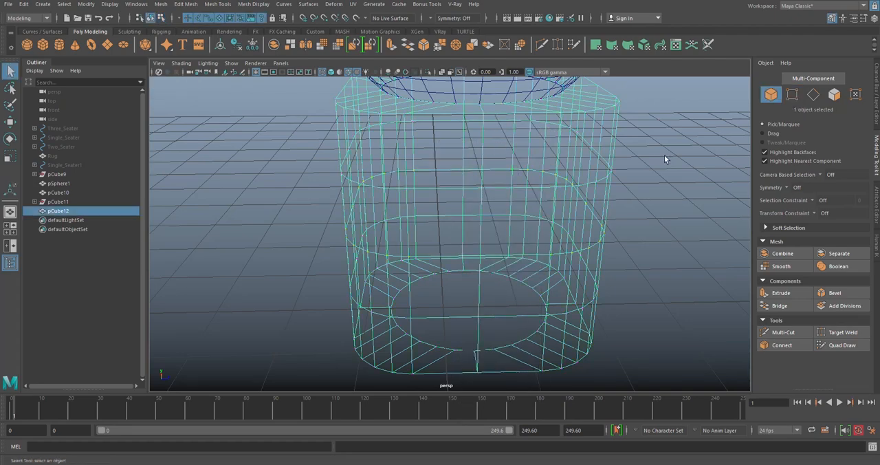
{"action": "left_click", "coordinate": [664, 156]}
- Examine the junction between the merged lower cube and the sphere from several angles
{"action": "scroll", "coordinate": [532, 178], "scroll_direction": "down", "scroll_amount": 4}
{"action": "left_click", "coordinate": [533, 178]}
{"action": "left_click_drag", "start_coordinate": [532, 178], "coordinate": [489, 169], "text": "alt"}
{"action": "middle_click_drag", "start_coordinate": [489, 169], "coordinate": [483, 238], "text": "alt"}
{"action": "left_click", "coordinate": [521, 170]}
{"action": "scroll", "coordinate": [521, 170], "scroll_direction": "down", "scroll_amount": 4}
{"action": "middle_click_drag", "start_coordinate": [521, 169], "coordinate": [528, 189], "text": "alt"}
{"action": "left_click", "coordinate": [500, 138]}
{"action": "left_click_drag", "start_coordinate": [501, 153], "coordinate": [497, 131], "text": "alt"}
{"action": "left_click_drag", "start_coordinate": [524, 187], "coordinate": [493, 215], "text": "alt"}
{"action": "middle_click_drag", "start_coordinate": [493, 214], "coordinate": [488, 182], "text": "alt"}
{"action": "scroll", "coordinate": [489, 182], "scroll_direction": "up", "scroll_amount": 4}
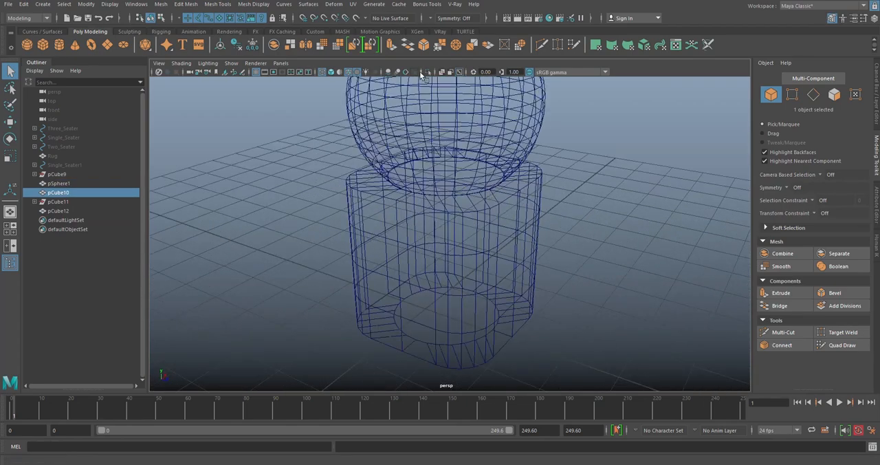
- Return to shaded display and combine the sphere and the merged lower cube into one mesh
{"action": "left_click", "coordinate": [331, 72]}
{"action": "left_click", "coordinate": [617, 159]}
{"action": "left_click", "coordinate": [495, 199]}
{"action": "mouse_move", "coordinate": [495, 198]}
{"action": "left_mouse_down", "text": "alt"}
{"action": "mouse_move", "coordinate": [474, 174]}
{"action": "mouse_move", "coordinate": [468, 180]}
{"action": "mouse_move", "coordinate": [496, 203]}
{"action": "left_mouse_up", "text": "alt"}
{"action": "scroll", "coordinate": [496, 203], "scroll_direction": "up", "scroll_amount": 3}
{"action": "left_click", "coordinate": [510, 170], "text": "shift"}
{"action": "left_click_drag", "start_coordinate": [511, 171], "coordinate": [460, 173], "text": "alt"}
{"action": "scroll", "coordinate": [518, 141], "scroll_direction": "up", "scroll_amount": 3}
{"action": "left_click_drag", "start_coordinate": [518, 141], "coordinate": [461, 202], "text": "alt"}
{"action": "scroll", "coordinate": [367, 124], "scroll_direction": "down", "scroll_amount": 4}
{"action": "left_click_drag", "start_coordinate": [367, 124], "coordinate": [363, 185], "text": "alt"}
{"action": "scroll", "coordinate": [364, 185], "scroll_direction": "down", "scroll_amount": 3}
{"action": "right_click_drag", "start_coordinate": [564, 161], "coordinate": [540, 350], "text": "shift"}
{"action": "left_click_drag", "start_coordinate": [520, 222], "coordinate": [439, 139], "text": "alt"}
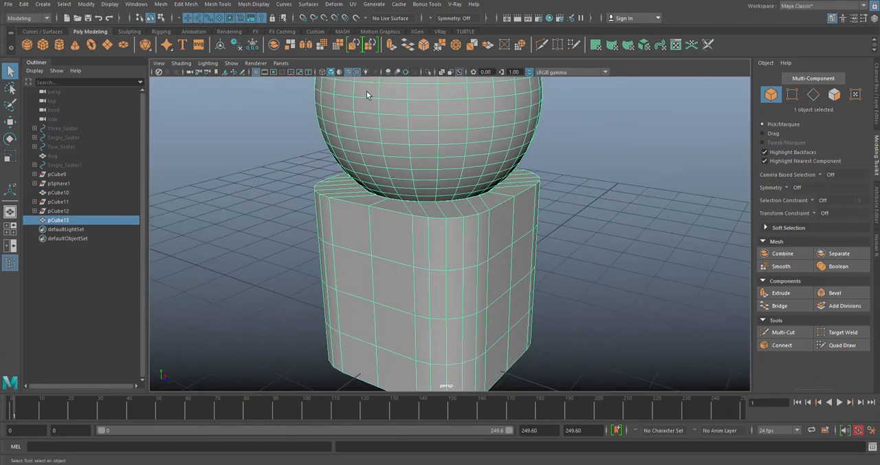
- In wireframe, select both circular border edge loops where the sphere meets the cube and convert the selection to vertices
{"action": "left_click", "coordinate": [331, 72]}
{"action": "scroll", "coordinate": [591, 216], "scroll_direction": "up", "scroll_amount": 8}
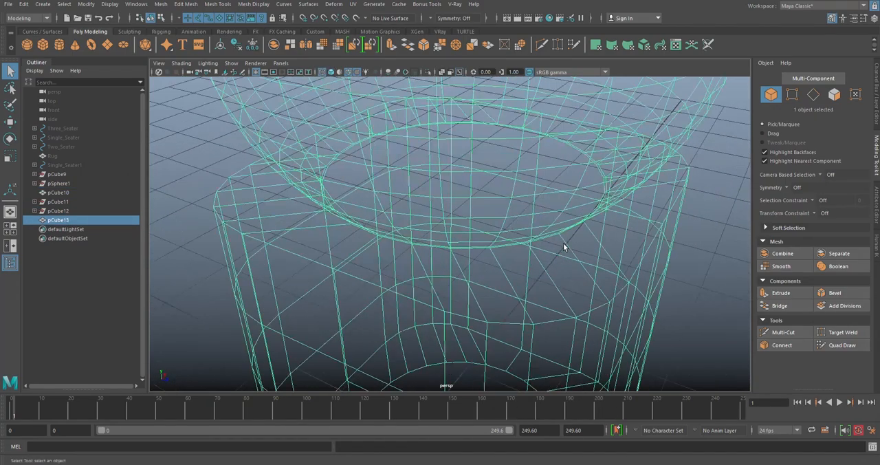
{"action": "right_click_drag", "start_coordinate": [443, 193], "coordinate": [442, 173]}
{"action": "left_click_drag", "start_coordinate": [447, 189], "coordinate": [438, 165]}
{"action": "key", "text": "shift+period"}
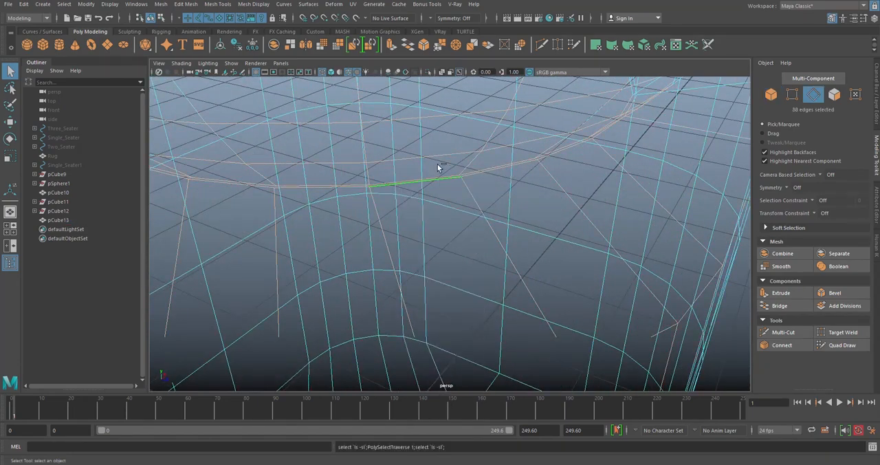
{"action": "key", "text": "ctrl+z"}
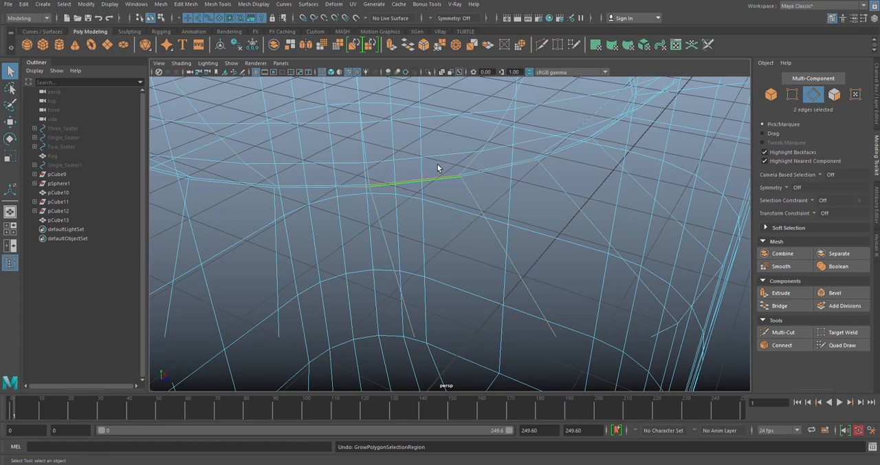
{"action": "key", "text": "ctrl+shift+period"}
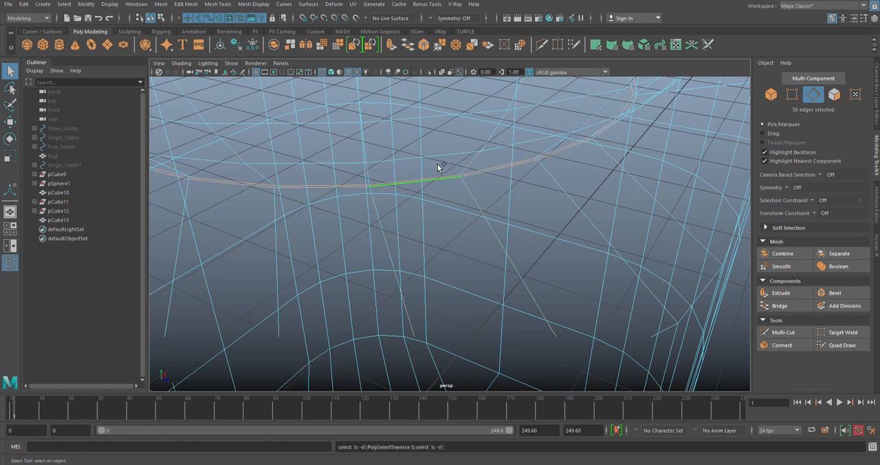
{"action": "scroll", "coordinate": [422, 172], "scroll_direction": "down", "scroll_amount": 4}
{"action": "middle_click_drag", "start_coordinate": [422, 172], "coordinate": [447, 215], "text": "alt"}
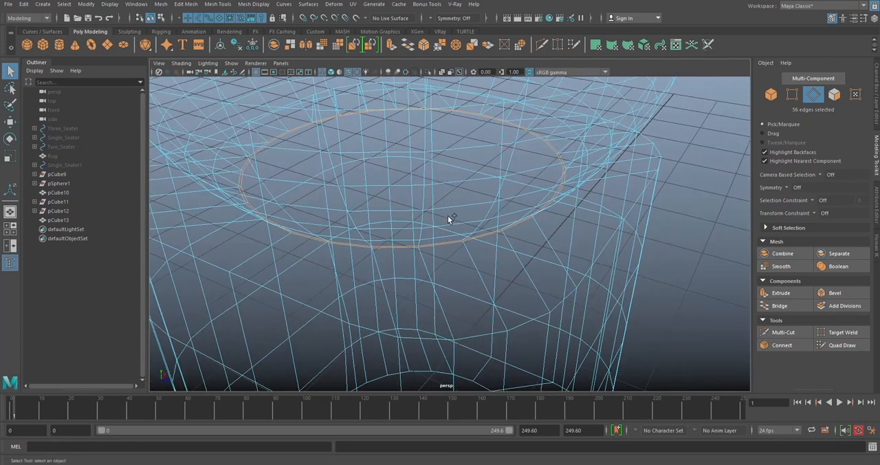
{"action": "key", "text": "ctrl+shift+period"}
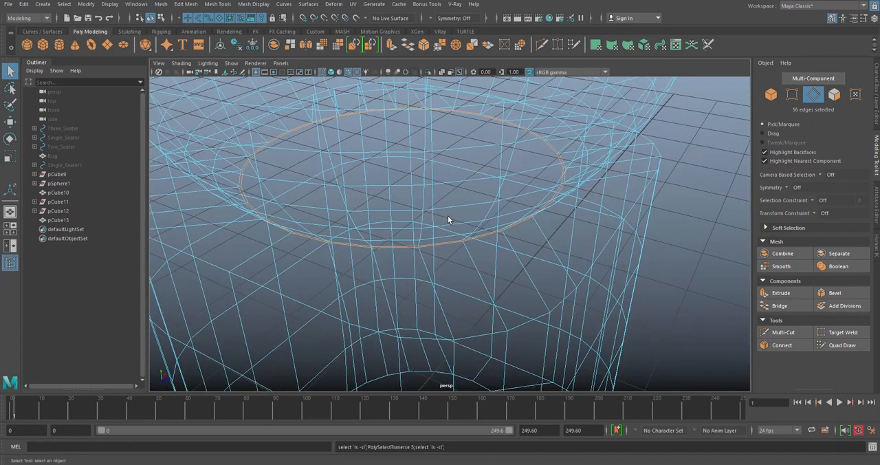
{"action": "left_click", "coordinate": [792, 95]}
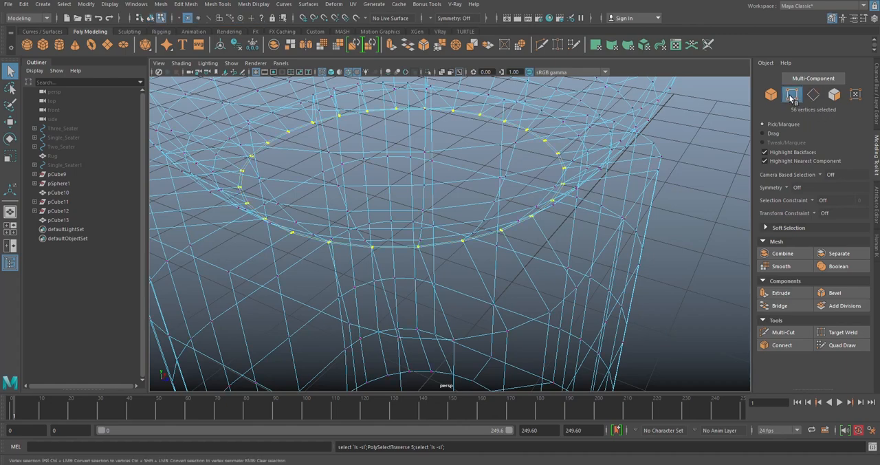
- Merge the junction vertices with a distance threshold of 0.05 and return to object mode
{"action": "left_click", "coordinate": [438, 47]}
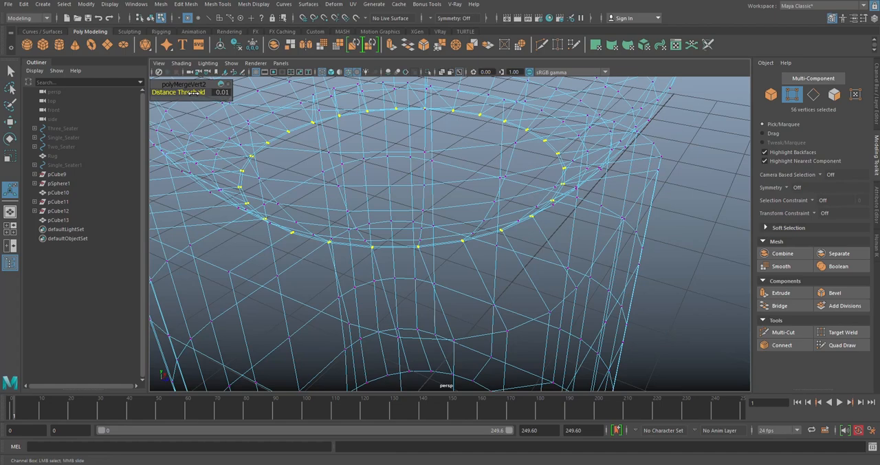
{"action": "left_click_drag", "start_coordinate": [195, 91], "coordinate": [198, 91]}
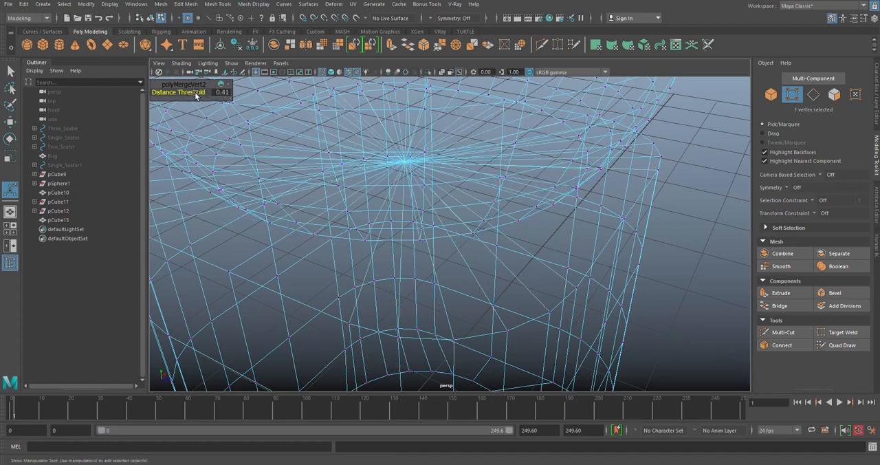
{"action": "key", "text": "ctrl+z"}
{"action": "left_click", "coordinate": [222, 94]}
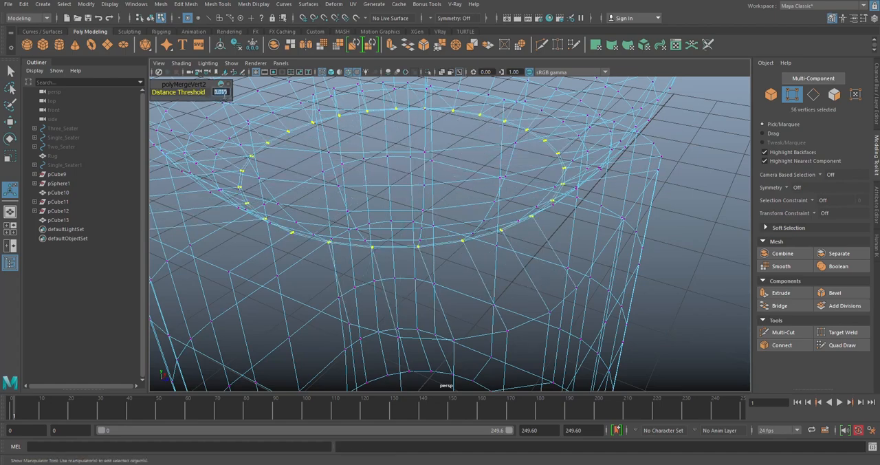
{"action": "key", "text": "Return"}
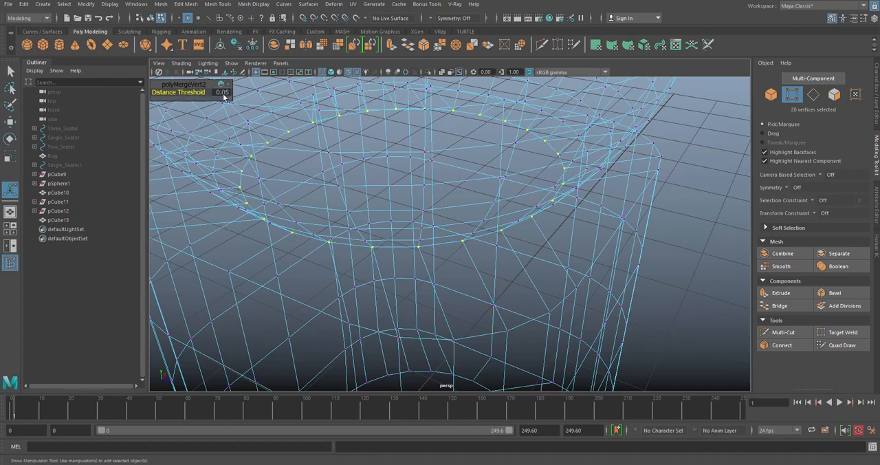
{"action": "left_click_drag", "start_coordinate": [186, 209], "coordinate": [542, 202], "text": "alt"}
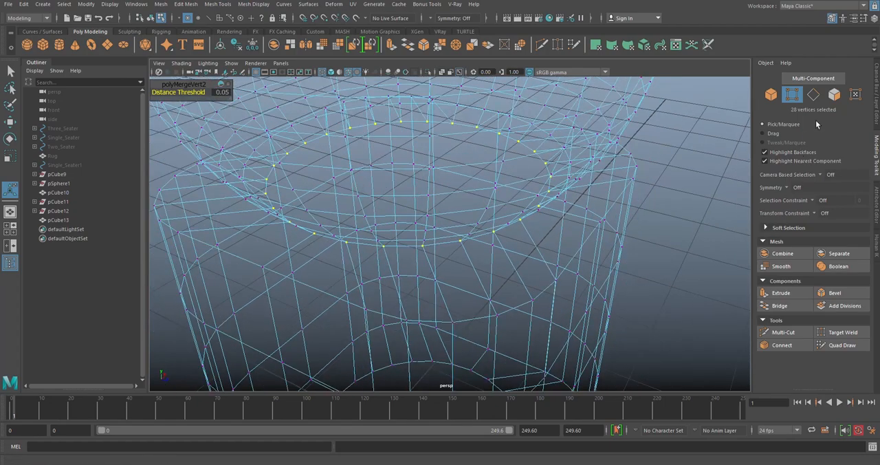
{"action": "left_click_drag", "start_coordinate": [513, 163], "coordinate": [429, 228], "text": "alt"}
{"action": "right_click_drag", "start_coordinate": [692, 151], "coordinate": [715, 144]}
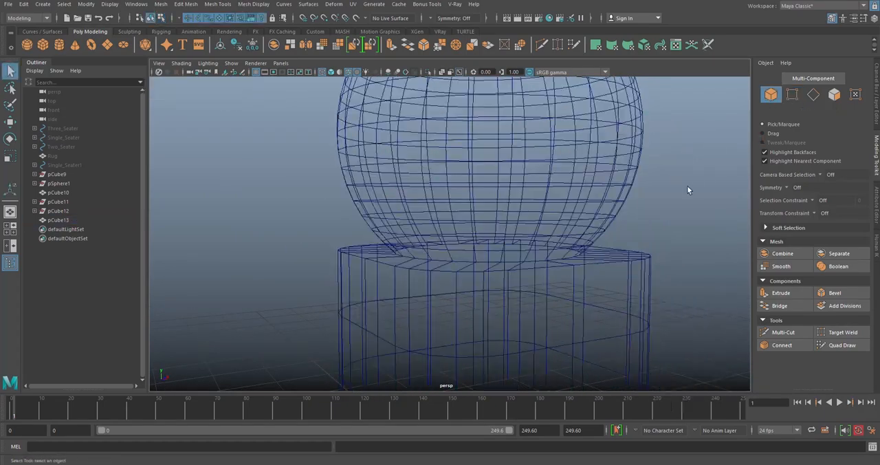
- Combine the merged lower cube and sphere with the upper cube into one mesh
{"action": "right_click_drag", "start_coordinate": [695, 181], "coordinate": [567, 197], "text": "alt"}
{"action": "left_click", "coordinate": [550, 180]}
{"action": "left_click_drag", "start_coordinate": [569, 163], "coordinate": [550, 146], "text": "alt"}
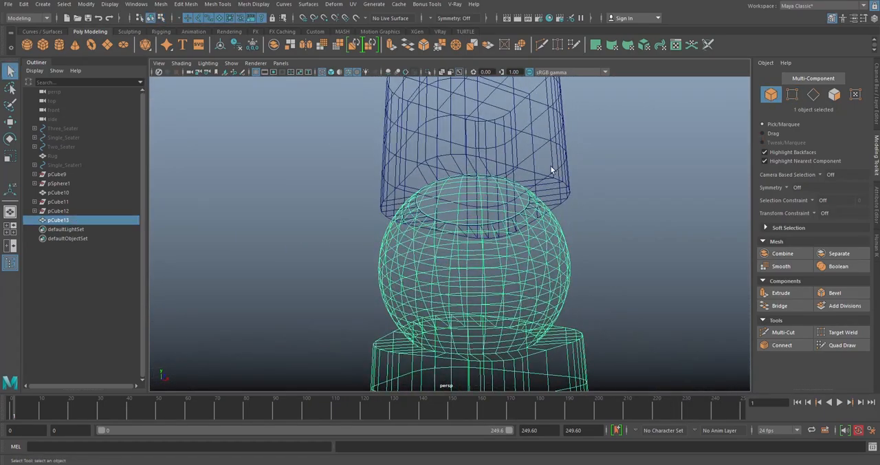
{"action": "left_click", "coordinate": [563, 184], "text": "shift"}
{"action": "right_click_drag", "start_coordinate": [608, 154], "coordinate": [586, 351], "text": "shift"}
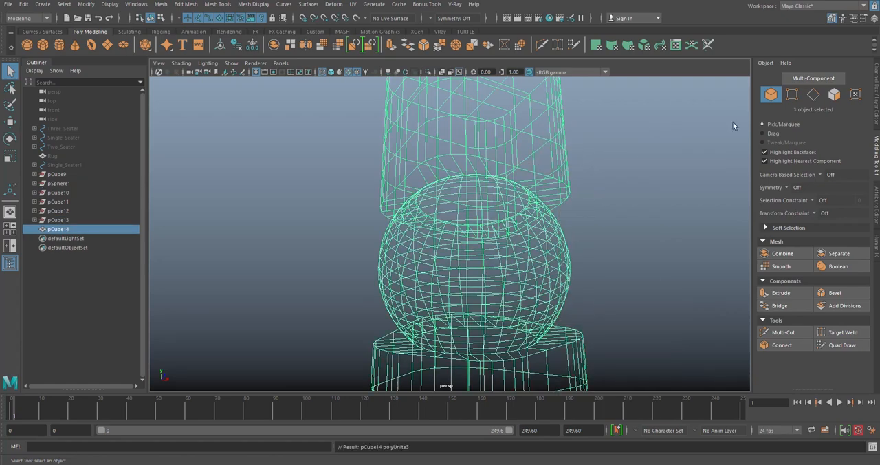
- Select all faces of the upper cube and shift them vertically so its bottom opening meets the sphere's top opening
{"action": "left_click", "coordinate": [812, 94]}
{"action": "scroll", "coordinate": [460, 212], "scroll_direction": "up", "scroll_amount": 10}
{"action": "left_click_drag", "start_coordinate": [476, 206], "coordinate": [453, 232], "text": "alt"}
{"action": "left_click", "coordinate": [834, 95]}
{"action": "double_click", "coordinate": [635, 118]}
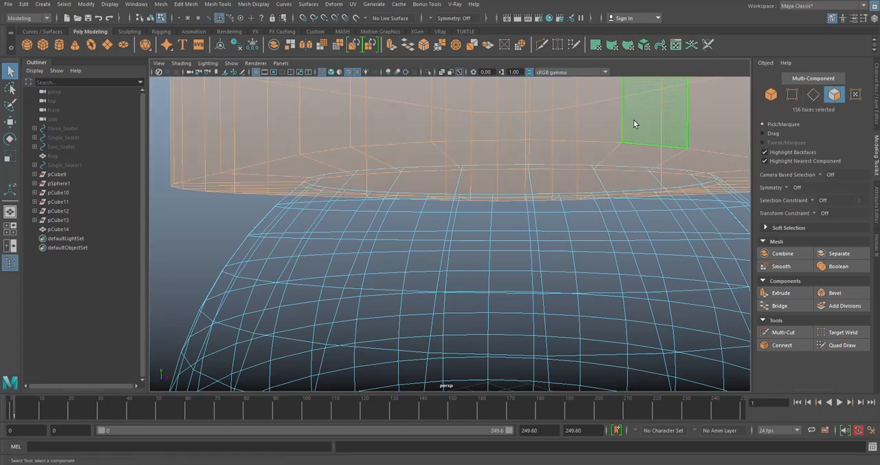
{"action": "key", "text": "w"}
{"action": "key", "text": "f"}
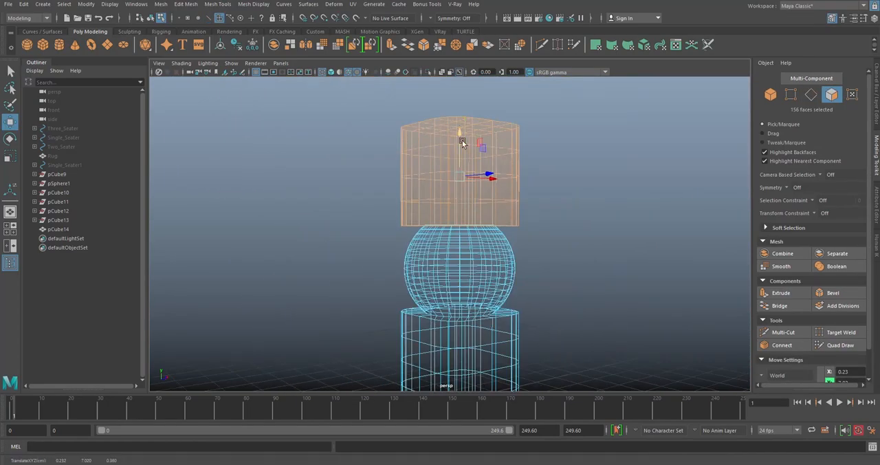
{"action": "scroll", "coordinate": [464, 144], "scroll_direction": "up", "scroll_amount": 6}
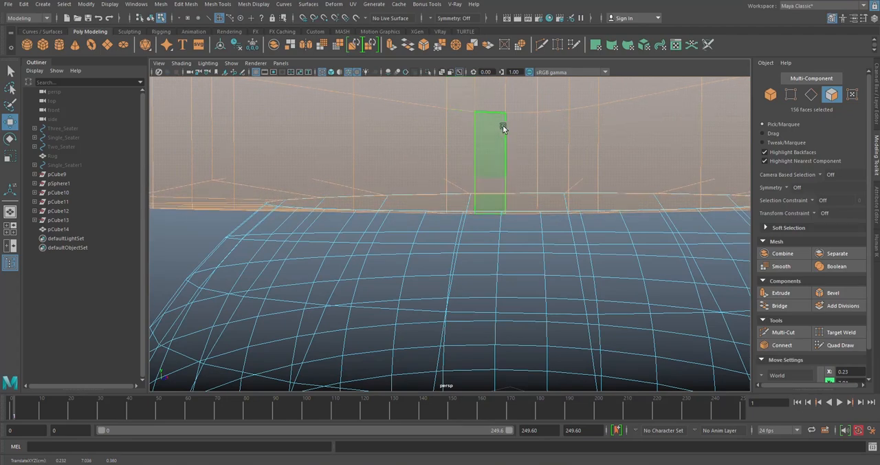
{"action": "scroll", "coordinate": [500, 128], "scroll_direction": "down", "scroll_amount": 5}
- Select both circular border edge loops where the upper cube meets the sphere and convert the selection to vertices
{"action": "left_click", "coordinate": [791, 95]}
{"action": "left_click", "coordinate": [811, 96]}
{"action": "left_click_drag", "start_coordinate": [590, 143], "coordinate": [587, 170], "text": "alt"}
{"action": "scroll", "coordinate": [587, 170], "scroll_direction": "up", "scroll_amount": 2}
{"action": "scroll", "coordinate": [481, 258], "scroll_direction": "up", "scroll_amount": 2}
{"action": "left_click", "coordinate": [436, 269]}
{"action": "double_click", "coordinate": [437, 269]}
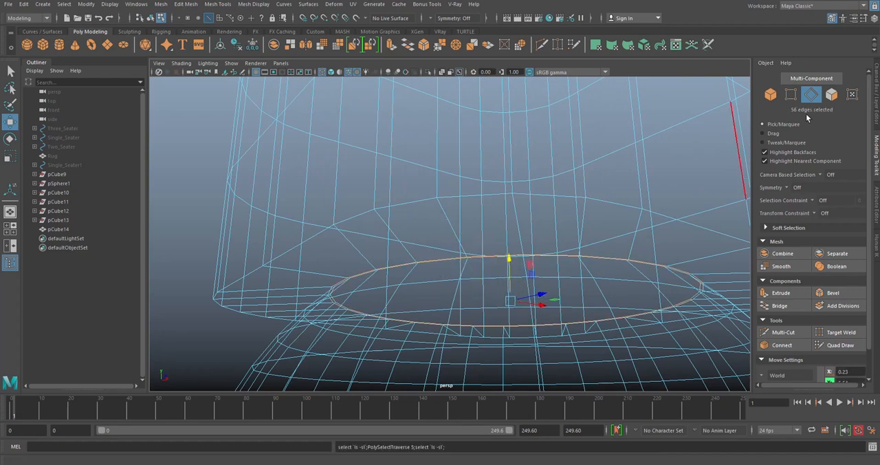
{"action": "left_click", "coordinate": [794, 94], "text": "ctrl"}
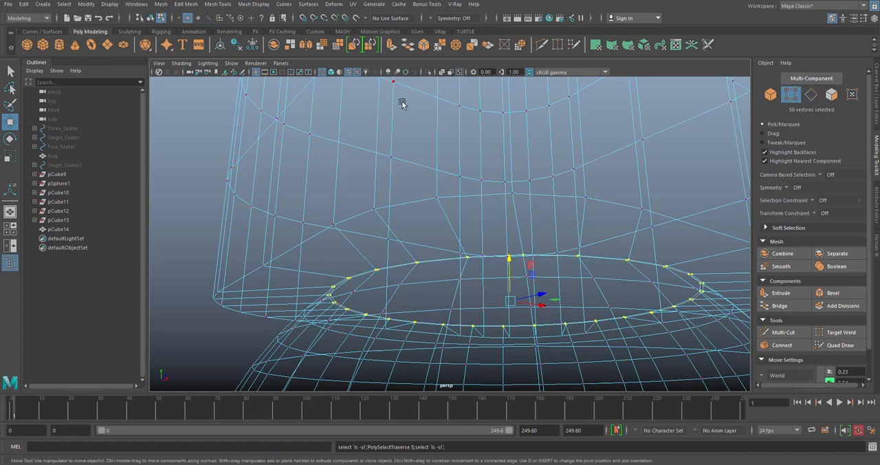
- Merge the upper junction's vertices with a distance threshold of 0.05 and return to object mode
{"action": "left_click", "coordinate": [440, 46]}
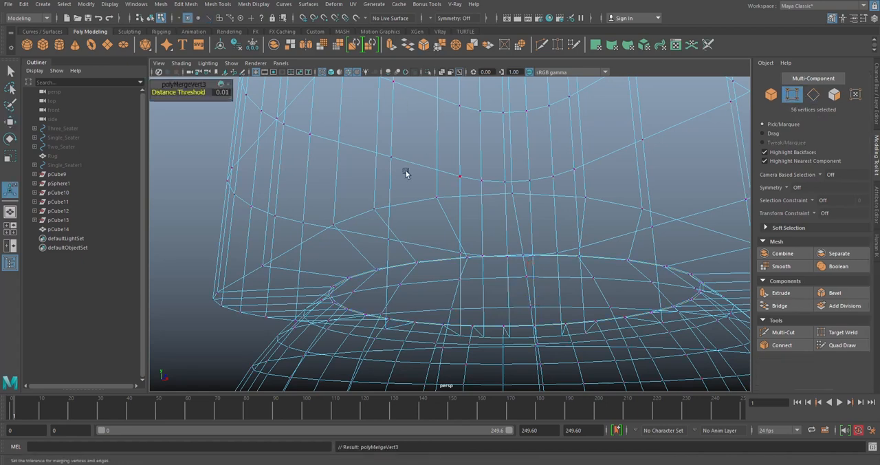
{"action": "left_click", "coordinate": [220, 92]}
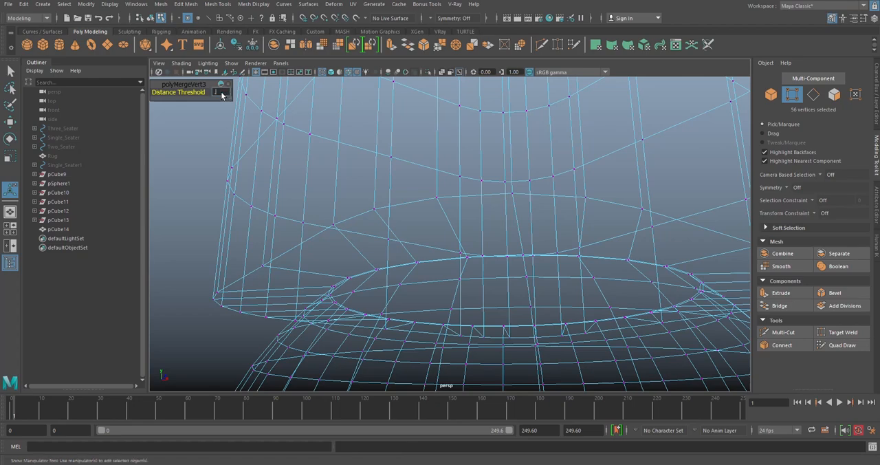
{"action": "type", "text": "0.05"}
{"action": "key", "text": "Return"}
{"action": "key", "text": "q"}
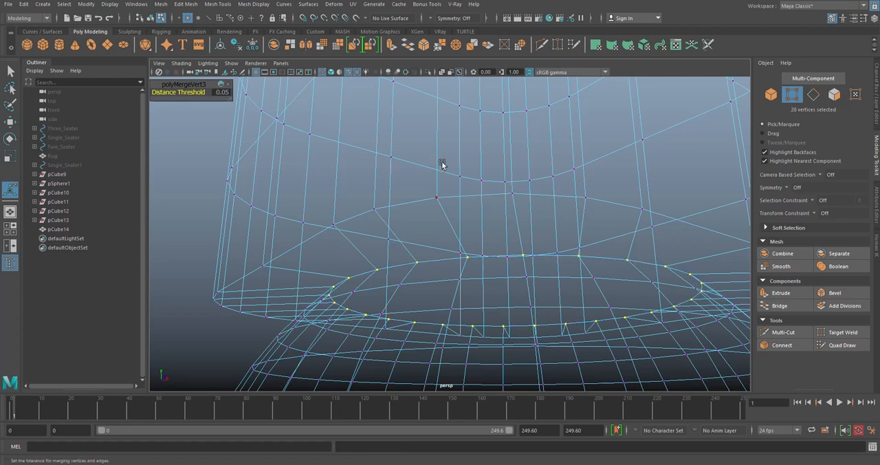
{"action": "scroll", "coordinate": [442, 166], "scroll_direction": "down", "scroll_amount": 6}
{"action": "key", "text": "F8"}
{"action": "left_click", "coordinate": [641, 148]}
{"action": "scroll", "coordinate": [519, 241], "scroll_direction": "down", "scroll_amount": 3}
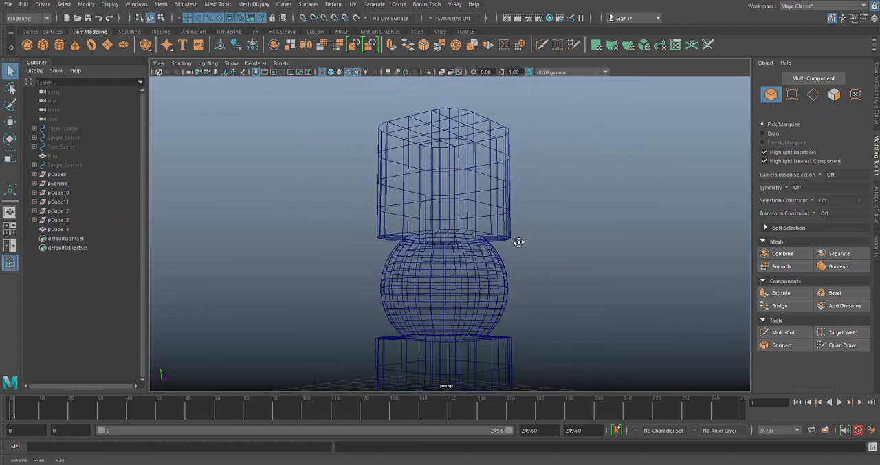
- Return to shaded display and create a new polygon sphere on the grid beside the lower cube
{"action": "left_click_drag", "start_coordinate": [519, 242], "coordinate": [474, 252], "text": "alt"}
{"action": "left_click", "coordinate": [331, 72]}
{"action": "scroll", "coordinate": [380, 234], "scroll_direction": "down", "scroll_amount": 5}
{"action": "mouse_move", "coordinate": [379, 233]}
{"action": "left_mouse_down", "text": "alt"}
{"action": "mouse_move", "coordinate": [501, 252]}
{"action": "mouse_move", "coordinate": [510, 142]}
{"action": "left_mouse_up", "text": "alt"}
{"action": "scroll", "coordinate": [505, 155], "scroll_direction": "up", "scroll_amount": 3}
{"action": "mouse_move", "coordinate": [501, 170]}
{"action": "left_mouse_down", "text": "alt"}
{"action": "mouse_move", "coordinate": [556, 159]}
{"action": "mouse_move", "coordinate": [498, 160]}
{"action": "left_mouse_up", "text": "alt"}
{"action": "left_click", "coordinate": [27, 44]}
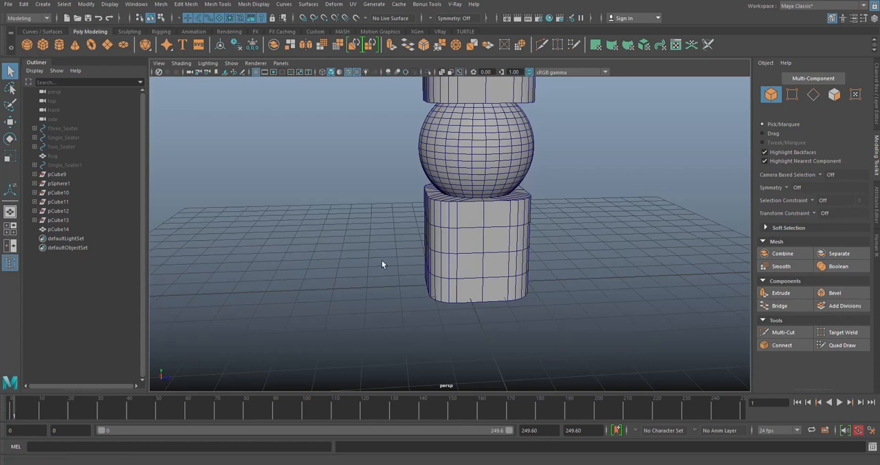
{"action": "left_click_drag", "start_coordinate": [569, 281], "coordinate": [588, 298]}
- Set the new sphere's radius to 1.7 and its axis and height subdivisions to 28, matching the sphere already in the stack
{"action": "left_click", "coordinate": [512, 130]}
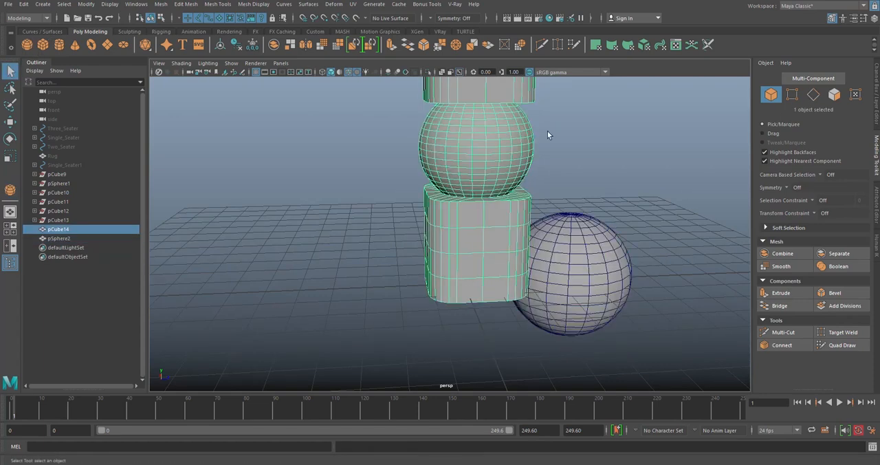
{"action": "left_click", "coordinate": [877, 81]}
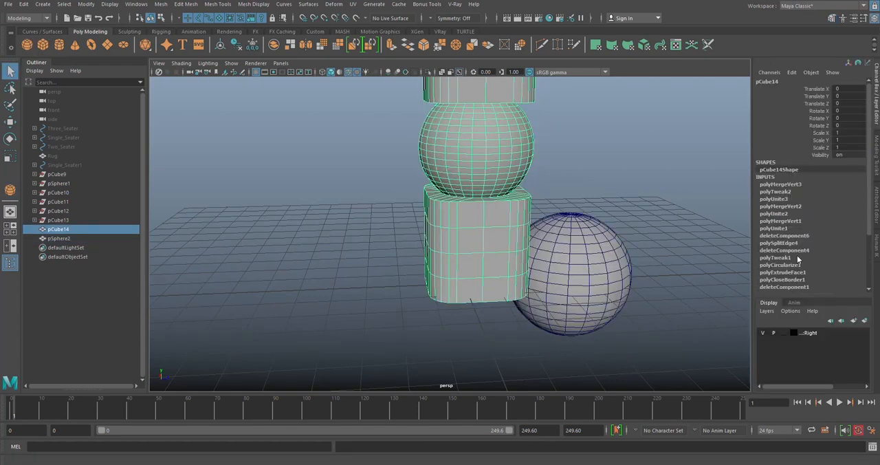
{"action": "scroll", "coordinate": [796, 257], "scroll_direction": "down", "scroll_amount": 3}
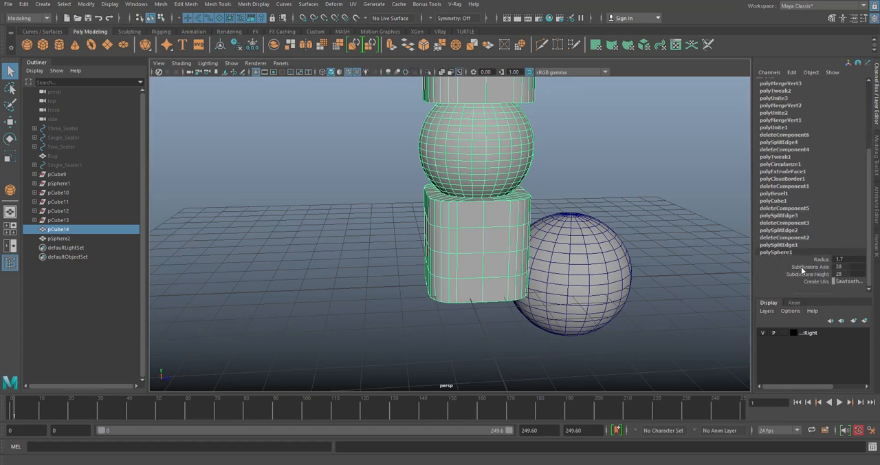
{"action": "left_click", "coordinate": [661, 259]}
{"action": "left_click", "coordinate": [631, 257]}
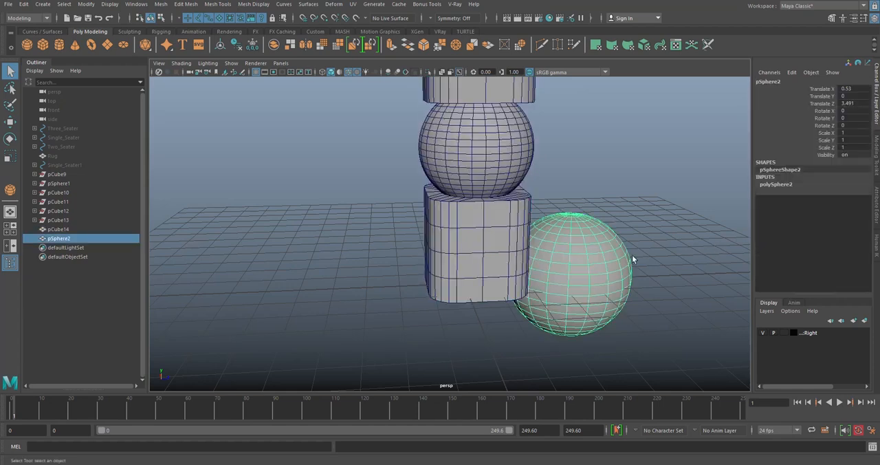
{"action": "left_click", "coordinate": [783, 185]}
{"action": "left_click", "coordinate": [852, 193]}
{"action": "type", "text": "0.8"}
{"action": "key", "text": "Return"}
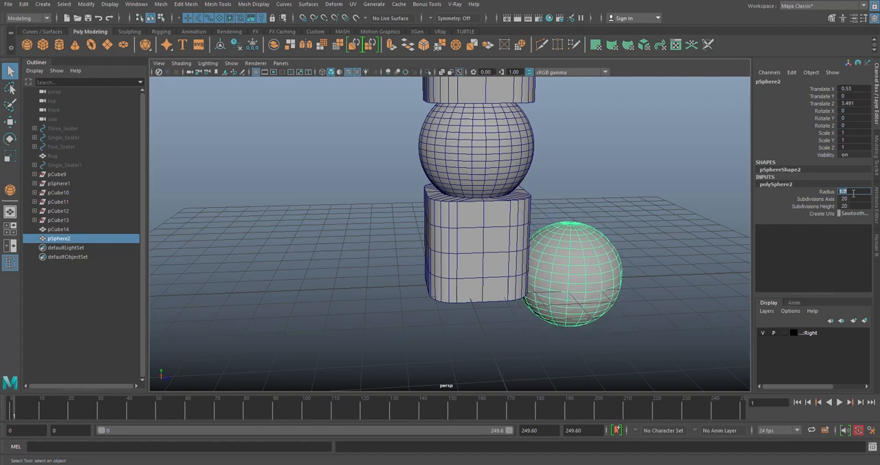
{"action": "left_click_drag", "start_coordinate": [509, 269], "coordinate": [584, 253], "text": "alt"}
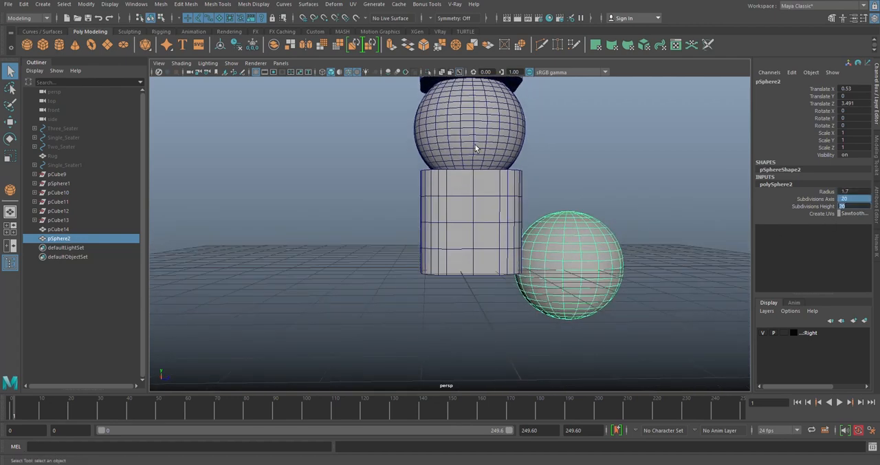
{"action": "type", "text": "28"}
{"action": "key", "text": "Return"}
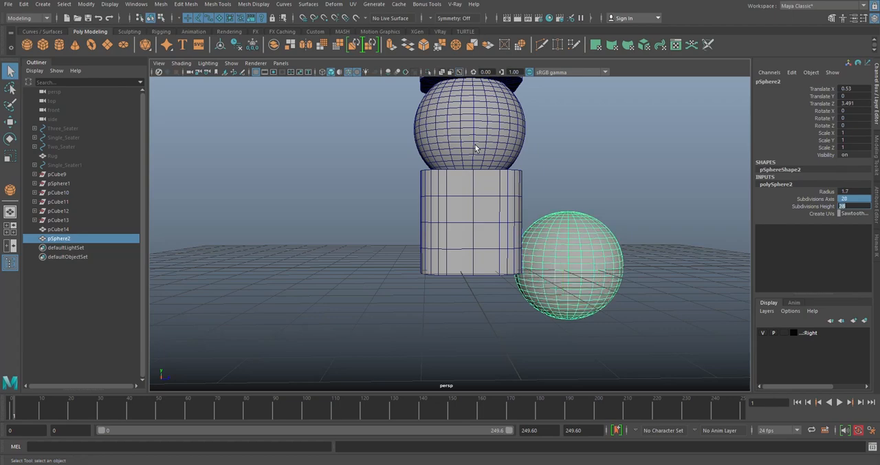
- Move the new sphere underneath the lower cube, to about -1.42 in Y
{"action": "left_click_drag", "start_coordinate": [338, 151], "coordinate": [658, 198], "text": "alt"}
{"action": "key", "text": "w"}
{"action": "scroll", "coordinate": [658, 198], "scroll_direction": "down", "scroll_amount": 3}
{"action": "mouse_move", "coordinate": [599, 208]}
{"action": "left_mouse_down", "text": "alt"}
{"action": "mouse_move", "coordinate": [583, 196]}
{"action": "mouse_move", "coordinate": [581, 212]}
{"action": "mouse_move", "coordinate": [591, 196]}
{"action": "left_mouse_up", "text": "alt"}
{"action": "middle_click_drag", "start_coordinate": [591, 196], "coordinate": [526, 226]}
{"action": "left_click_drag", "start_coordinate": [527, 226], "coordinate": [551, 221], "text": "alt"}
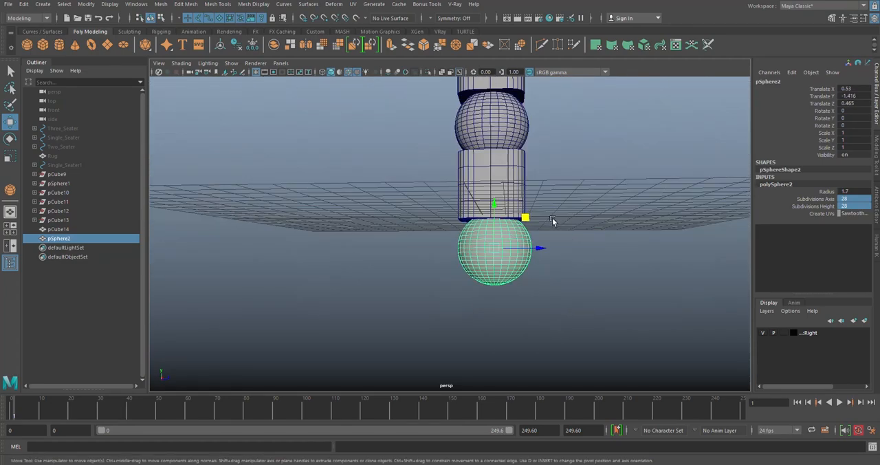
{"action": "middle_click_drag", "start_coordinate": [524, 219], "coordinate": [523, 218]}
- Match the new sphere's translation to that of the merged stack and select only the sphere
{"action": "left_click", "coordinate": [518, 160], "text": "shift"}
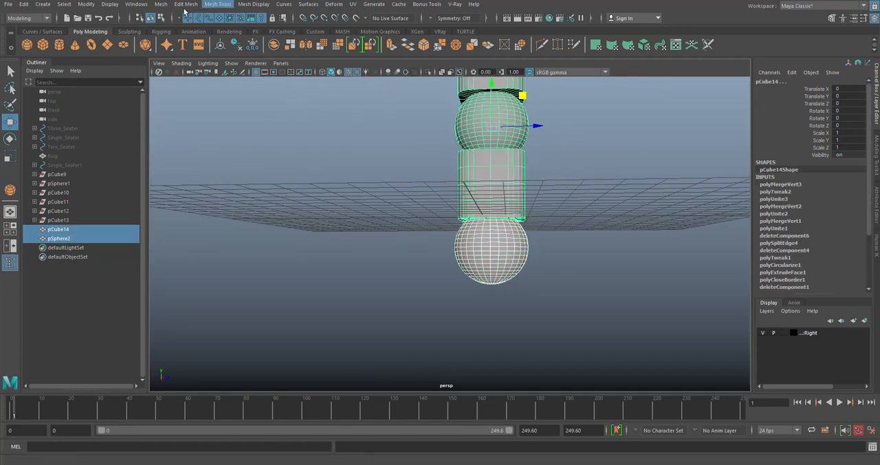
{"action": "left_click", "coordinate": [86, 5]}
{"action": "mouse_move", "coordinate": [137, 54]}
{"action": "left_click", "coordinate": [214, 67]}
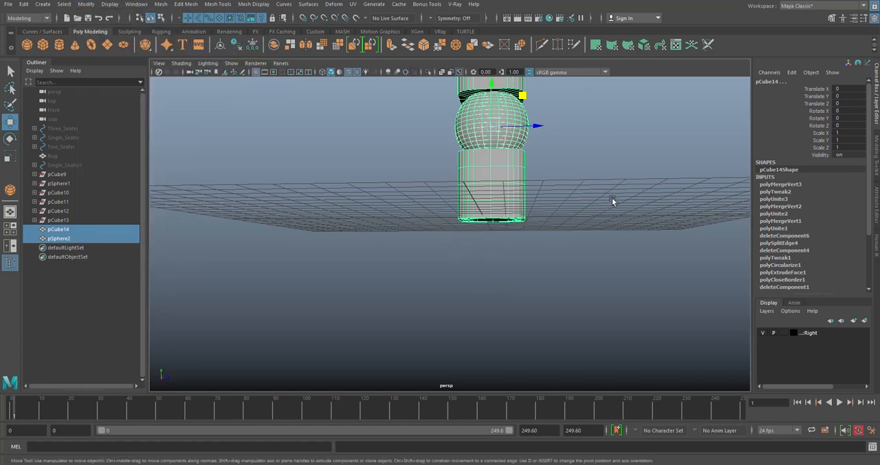
{"action": "left_click", "coordinate": [612, 198]}
{"action": "left_click", "coordinate": [58, 239]}
- Move the new sphere straight down to -1.329 in Y, so its top meets the lower cube's bottom opening
{"action": "left_click_drag", "start_coordinate": [494, 91], "coordinate": [452, 210]}
{"action": "scroll", "coordinate": [506, 196], "scroll_direction": "up", "scroll_amount": 6}
{"action": "scroll", "coordinate": [447, 192], "scroll_direction": "up", "scroll_amount": 3}
{"action": "key", "text": "ctrl+z"}
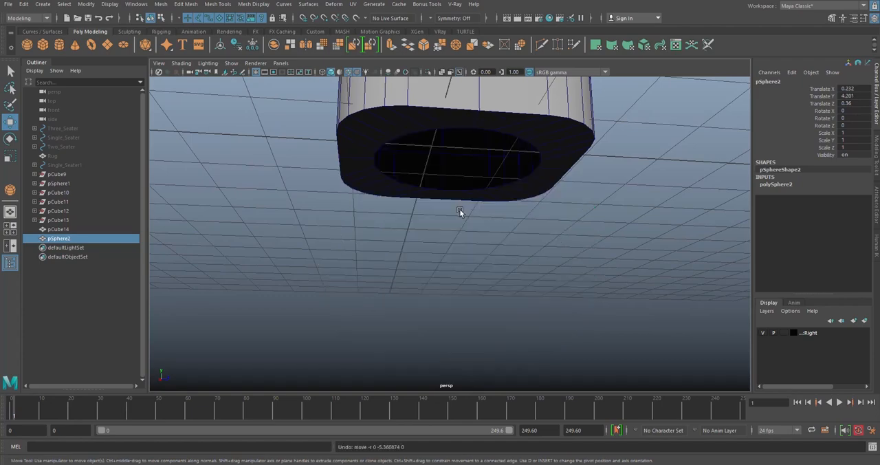
{"action": "scroll", "coordinate": [437, 194], "scroll_direction": "down", "scroll_amount": 4}
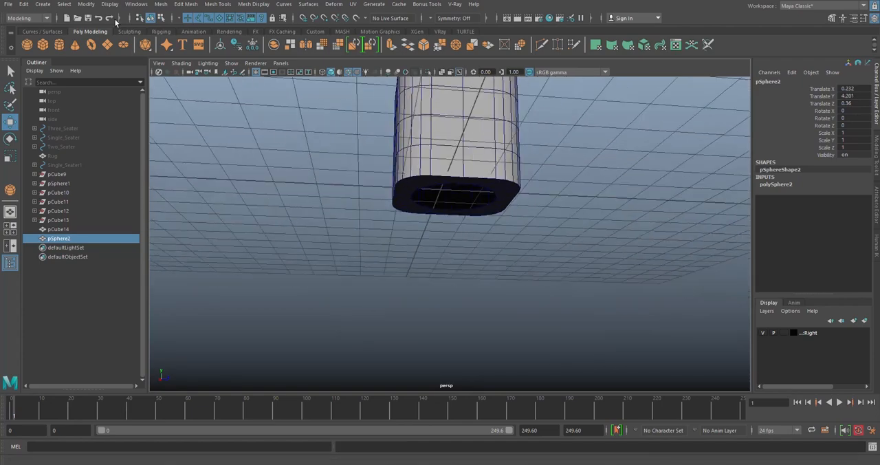
{"action": "left_click", "coordinate": [110, 19]}
{"action": "scroll", "coordinate": [421, 196], "scroll_direction": "up", "scroll_amount": 4}
{"action": "left_click_drag", "start_coordinate": [455, 206], "coordinate": [483, 236]}
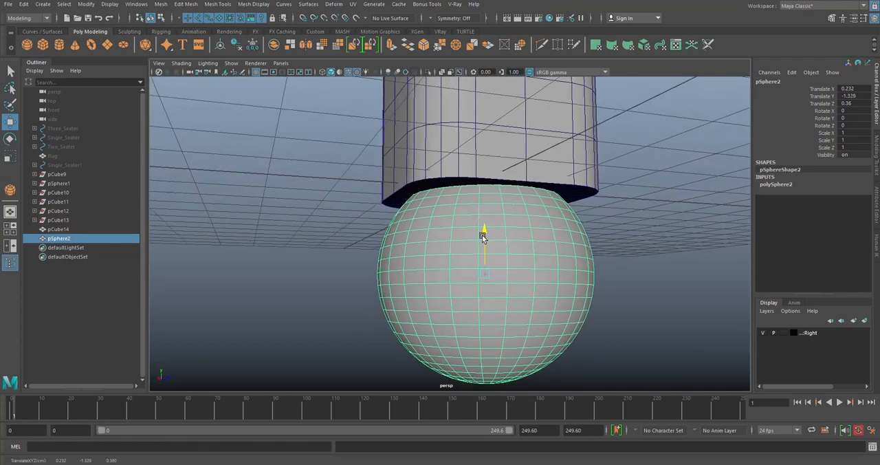
- Insert an edge loop around the top of the new sphere where it meets the lower cube's bottom opening
{"action": "scroll", "coordinate": [483, 234], "scroll_direction": "down", "scroll_amount": 5}
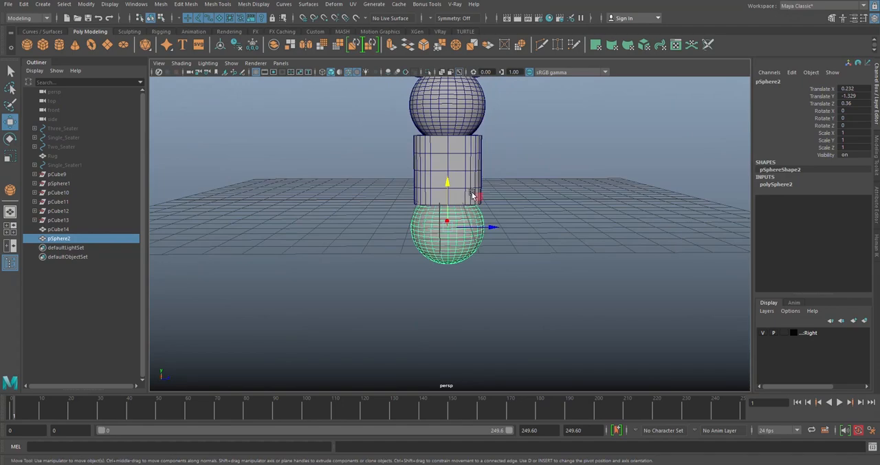
{"action": "scroll", "coordinate": [471, 197], "scroll_direction": "up", "scroll_amount": 6}
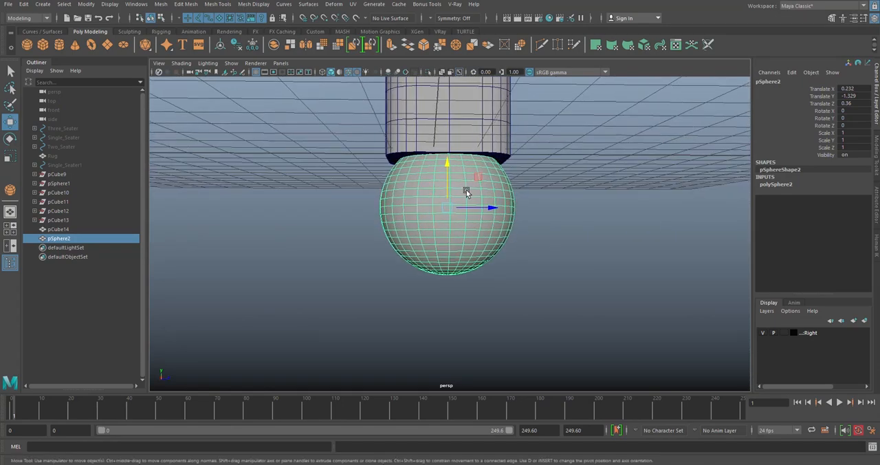
{"action": "left_click_drag", "start_coordinate": [488, 197], "coordinate": [462, 206], "text": "alt"}
{"action": "scroll", "coordinate": [462, 199], "scroll_direction": "up", "scroll_amount": 5}
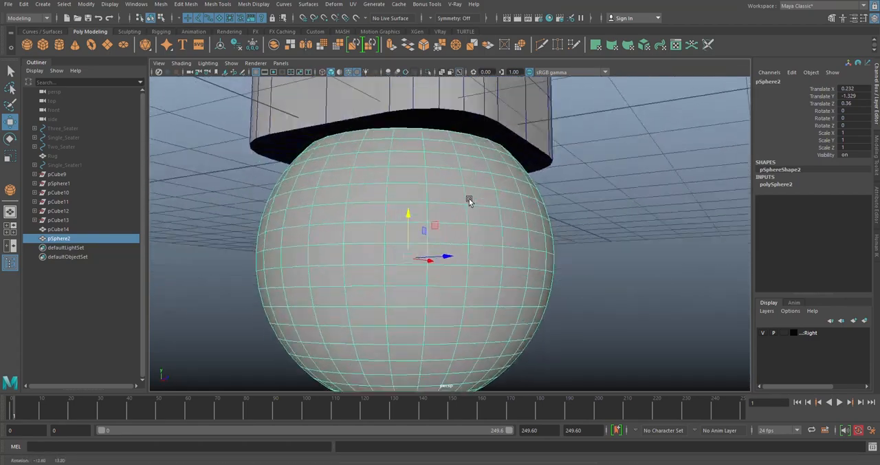
{"action": "scroll", "coordinate": [474, 181], "scroll_direction": "up", "scroll_amount": 3}
{"action": "left_click_drag", "start_coordinate": [477, 172], "coordinate": [491, 242], "text": "alt"}
{"action": "scroll", "coordinate": [461, 217], "scroll_direction": "down", "scroll_amount": 4}
{"action": "left_click_drag", "start_coordinate": [461, 218], "coordinate": [403, 191], "text": "alt"}
{"action": "mouse_move", "coordinate": [477, 214]}
{"action": "right_mouse_down"}
{"action": "mouse_move", "coordinate": [478, 206]}
{"action": "mouse_move", "coordinate": [477, 225]}
{"action": "right_mouse_up"}
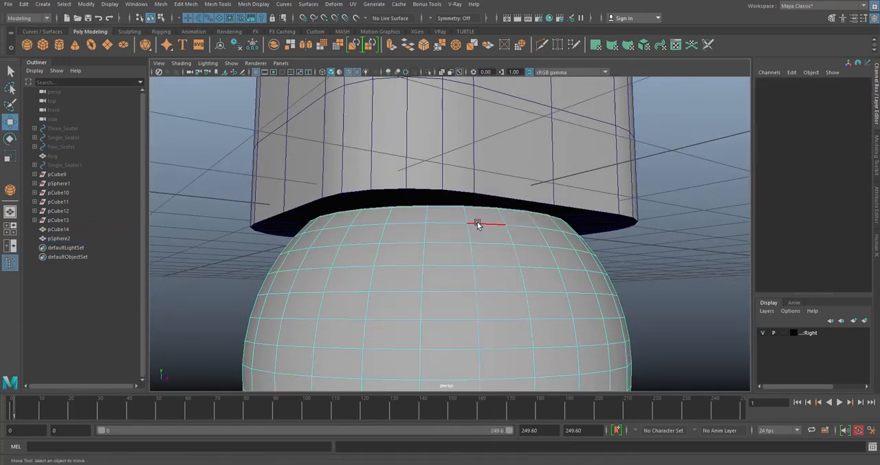
{"action": "left_click_drag", "start_coordinate": [479, 224], "coordinate": [492, 208], "text": "alt"}
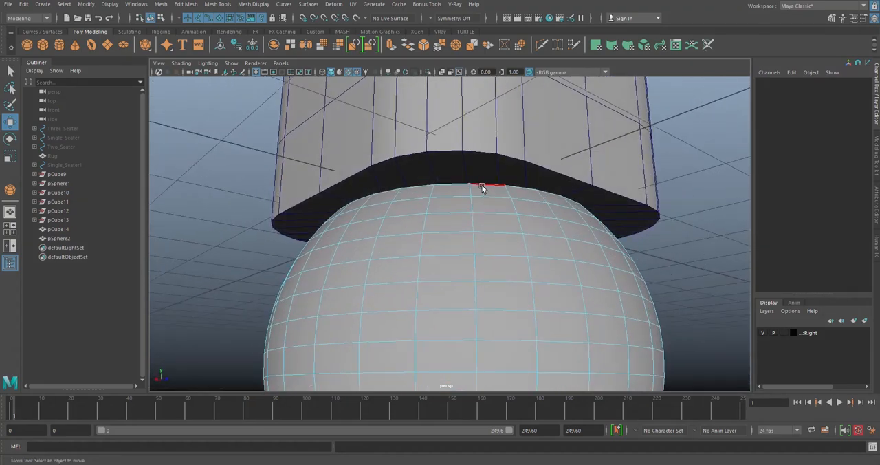
- Select the sphere's top edge loop to check it against the cube's bottom opening, and return to object mode
{"action": "left_click", "coordinate": [481, 185]}
{"action": "right_click_drag", "start_coordinate": [747, 197], "coordinate": [729, 341], "text": "shift"}
{"action": "left_click_drag", "start_coordinate": [559, 255], "coordinate": [526, 249], "text": "alt"}
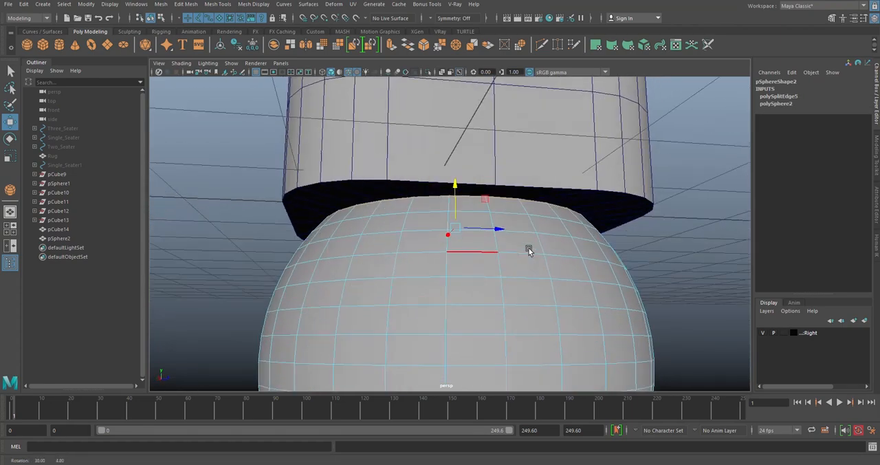
{"action": "right_click_drag", "start_coordinate": [685, 212], "coordinate": [722, 200]}
{"action": "scroll", "coordinate": [489, 249], "scroll_direction": "down", "scroll_amount": 3}
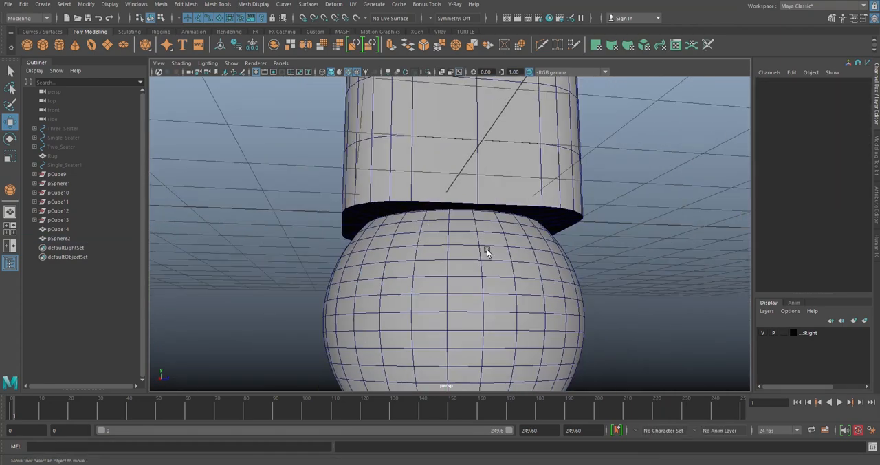
- Isolate the new sphere, delete the cap at its top above the inserted edge loop, and show the whole stack again
{"action": "left_click", "coordinate": [488, 249]}
{"action": "key", "text": "ctrl+1"}
{"action": "left_click_drag", "start_coordinate": [544, 168], "coordinate": [560, 226], "text": "alt"}
{"action": "right_click_drag", "start_coordinate": [591, 191], "coordinate": [593, 219]}
{"action": "double_click", "coordinate": [466, 220]}
{"action": "key", "text": "Delete"}
{"action": "scroll", "coordinate": [475, 221], "scroll_direction": "down", "scroll_amount": 2}
{"action": "left_click_drag", "start_coordinate": [520, 255], "coordinate": [495, 183], "text": "alt"}
{"action": "right_click_drag", "start_coordinate": [534, 154], "coordinate": [577, 138]}
{"action": "left_click_drag", "start_coordinate": [527, 247], "coordinate": [487, 241], "text": "alt"}
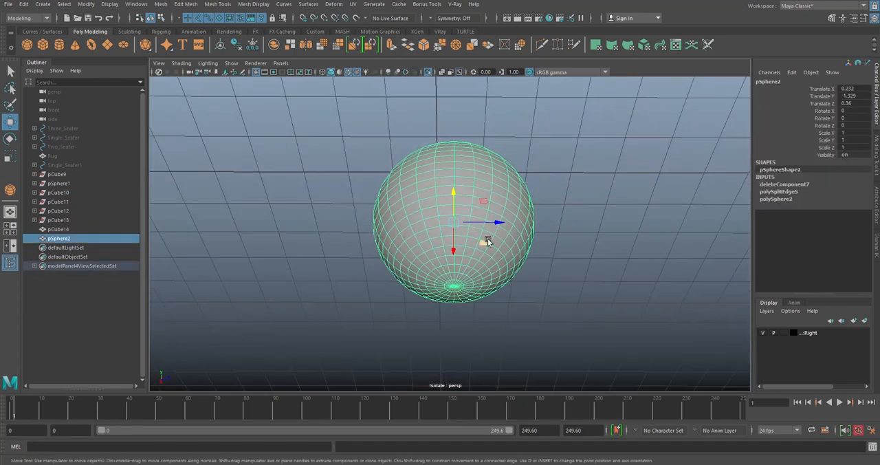
{"action": "left_click", "coordinate": [427, 72]}
- Select the vertex at the new sphere's bottom pole and turn on soft selection
{"action": "left_click_drag", "start_coordinate": [545, 141], "coordinate": [558, 203], "text": "alt"}
{"action": "left_click", "coordinate": [557, 201]}
{"action": "left_click_drag", "start_coordinate": [518, 170], "coordinate": [467, 116], "text": "alt"}
{"action": "right_click_drag", "start_coordinate": [467, 116], "coordinate": [417, 185], "text": "alt"}
{"action": "left_click", "coordinate": [460, 184]}
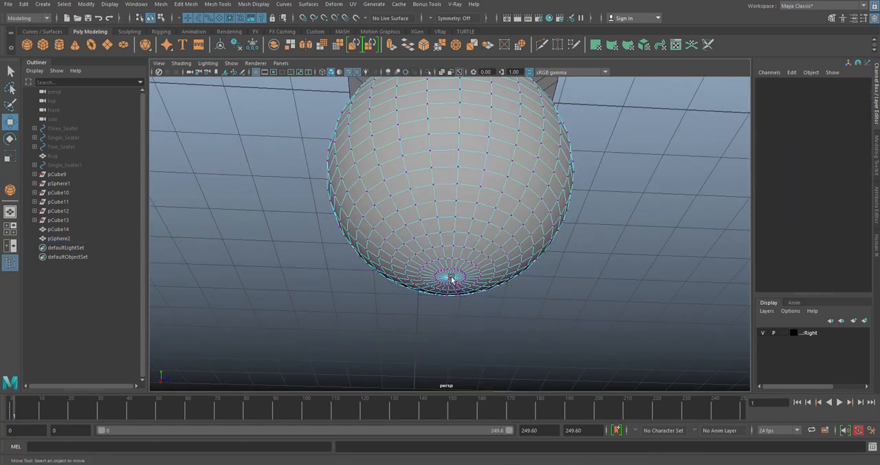
{"action": "left_click", "coordinate": [452, 279]}
{"action": "key", "text": "b"}
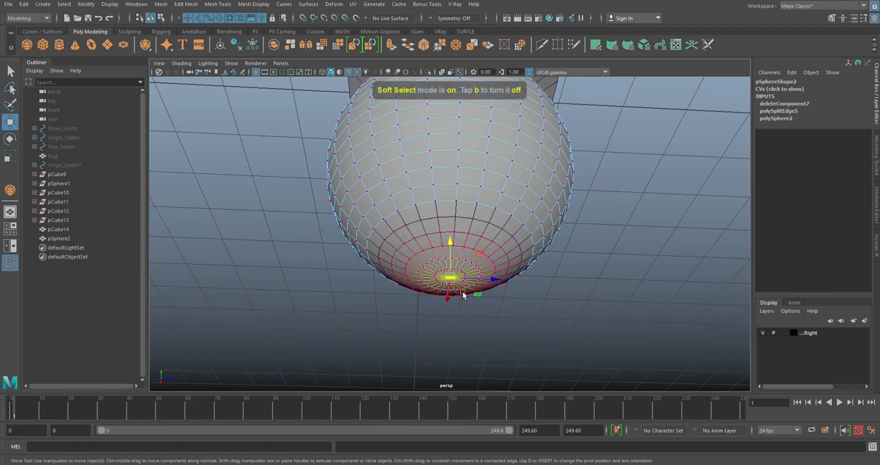
- Turn off soft selection, grow the selection around the sphere's bottom pole vertex and convert it to faces
{"action": "left_click", "coordinate": [832, 18]}
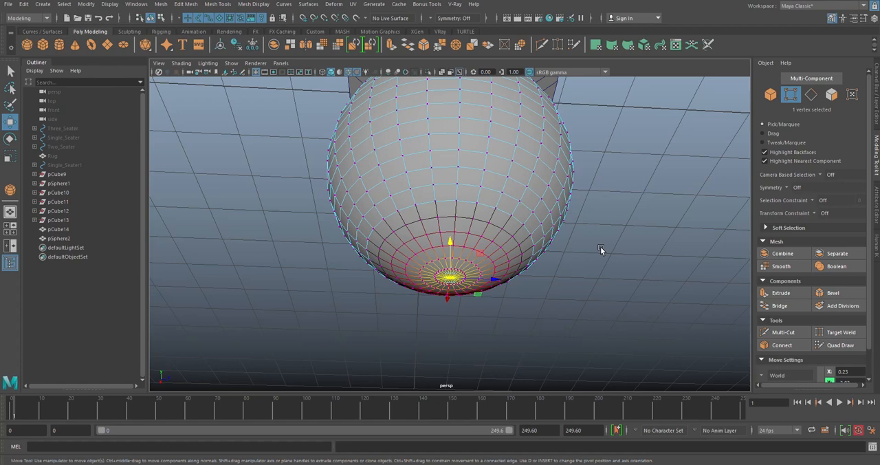
{"action": "key", "text": "b"}
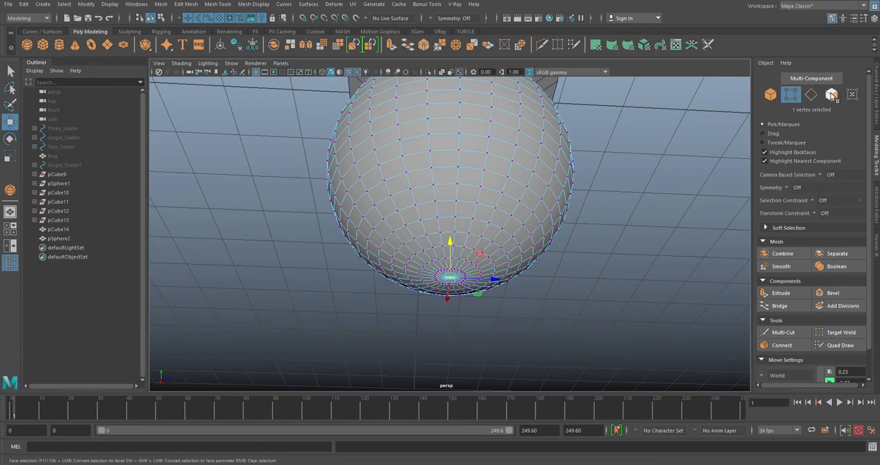
{"action": "key", "text": "shift+period"}
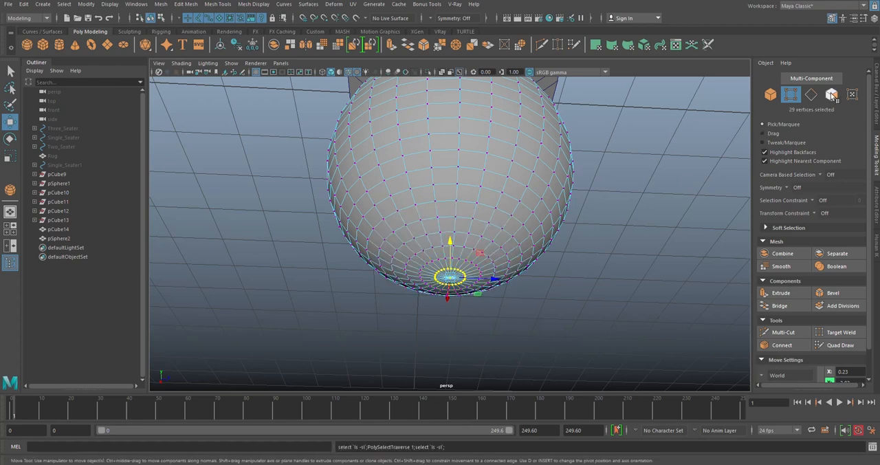
{"action": "left_click", "coordinate": [832, 95]}
- Grow the face selection by two more rings and flatten the bottom of the sphere vertically
{"action": "key", "text": "r"}
{"action": "left_click_drag", "start_coordinate": [451, 244], "coordinate": [450, 266], "text": "alt"}
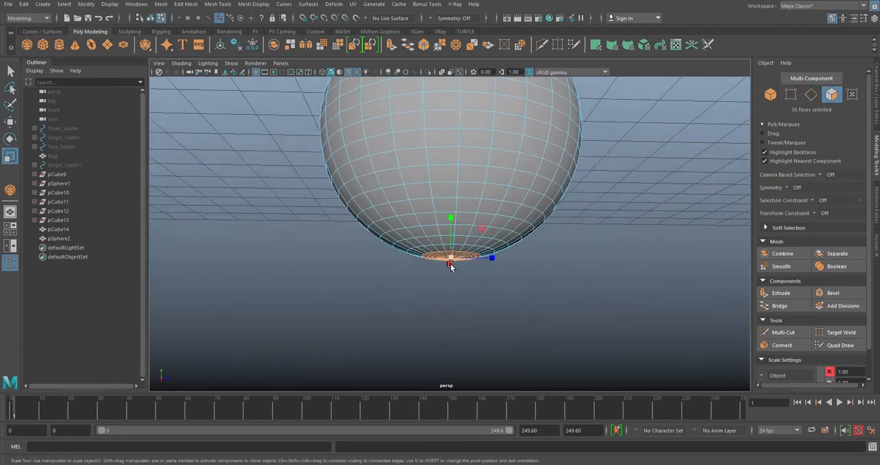
{"action": "key", "text": "shift+period"}
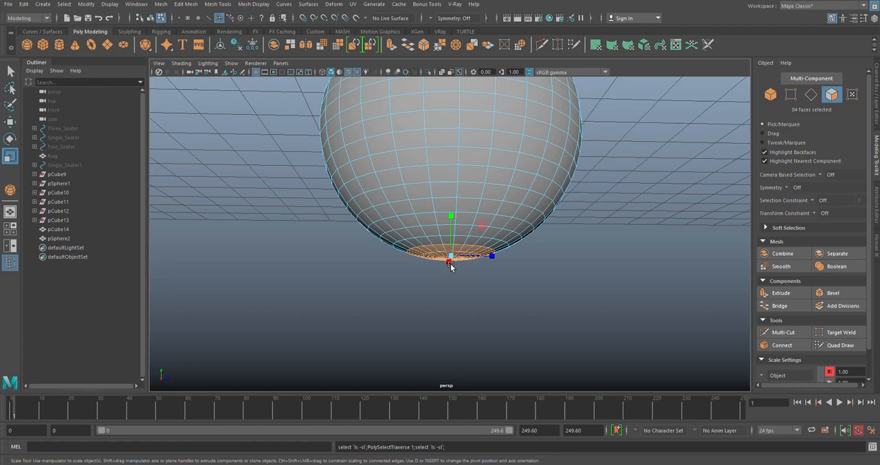
{"action": "key", "text": "shift+period"}
{"action": "left_click_drag", "start_coordinate": [451, 213], "coordinate": [450, 293]}
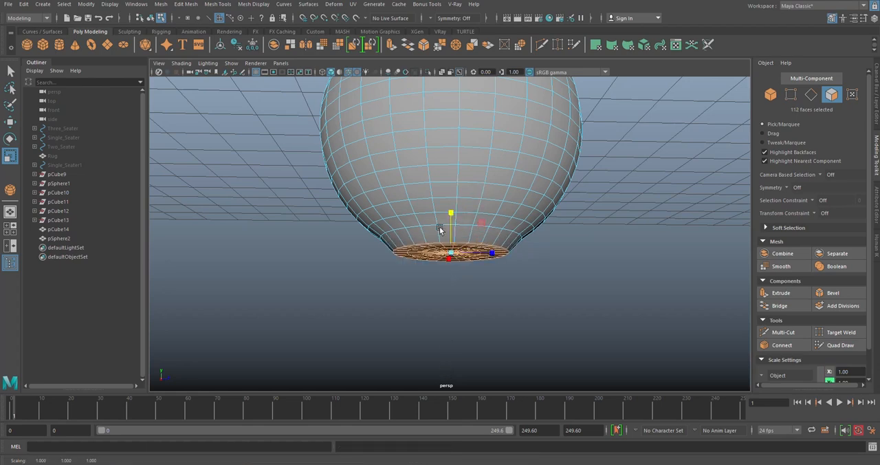
- Try to move the flattened bottom faces down to form a neck
{"action": "key", "text": "w"}
{"action": "left_click_drag", "start_coordinate": [449, 228], "coordinate": [450, 243], "text": "alt"}
{"action": "left_click_drag", "start_coordinate": [451, 203], "coordinate": [451, 224]}
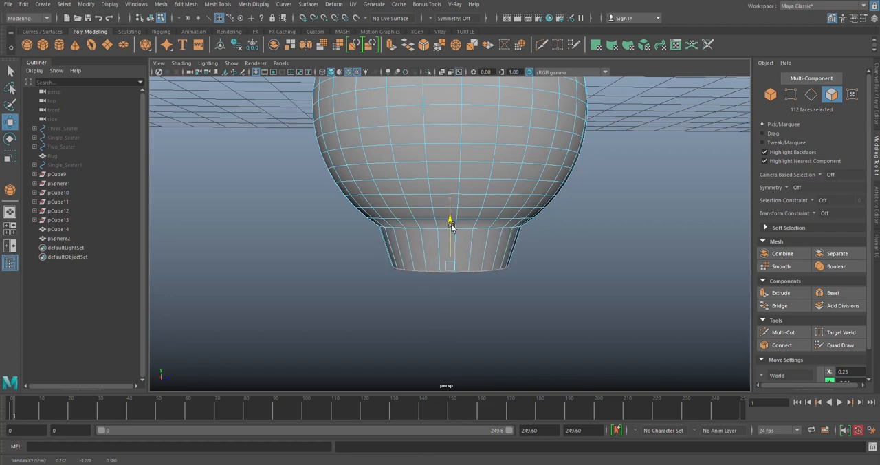
{"action": "key", "text": "ctrl+z"}
- Grow the bottom face selection by two more rings and flatten it vertically into a wider base
{"action": "key", "text": "shift+period"}
{"action": "key", "text": "shift+period"}
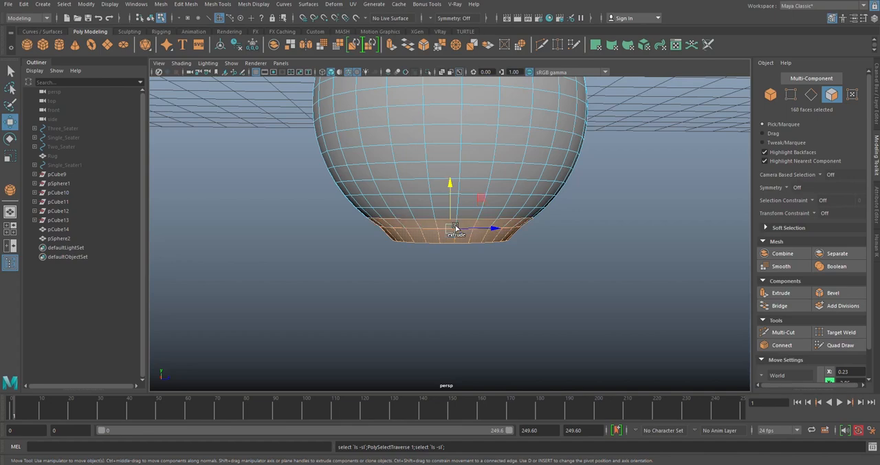
{"action": "key", "text": "r"}
{"action": "left_click_drag", "start_coordinate": [451, 185], "coordinate": [447, 359]}
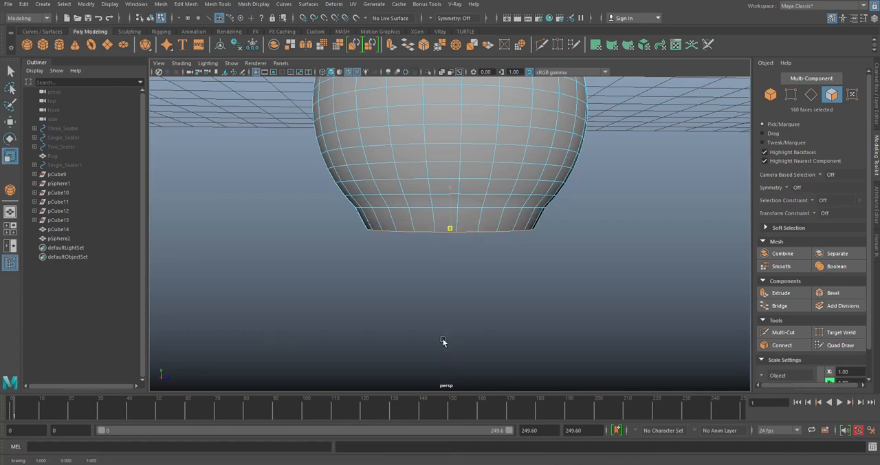
- Move the widened flat base down to form a tapered neck under the sphere, and clear the selection
{"action": "scroll", "coordinate": [451, 219], "scroll_direction": "down", "scroll_amount": 3}
{"action": "key", "text": "w"}
{"action": "left_click_drag", "start_coordinate": [449, 185], "coordinate": [450, 200]}
{"action": "left_click", "coordinate": [597, 209]}
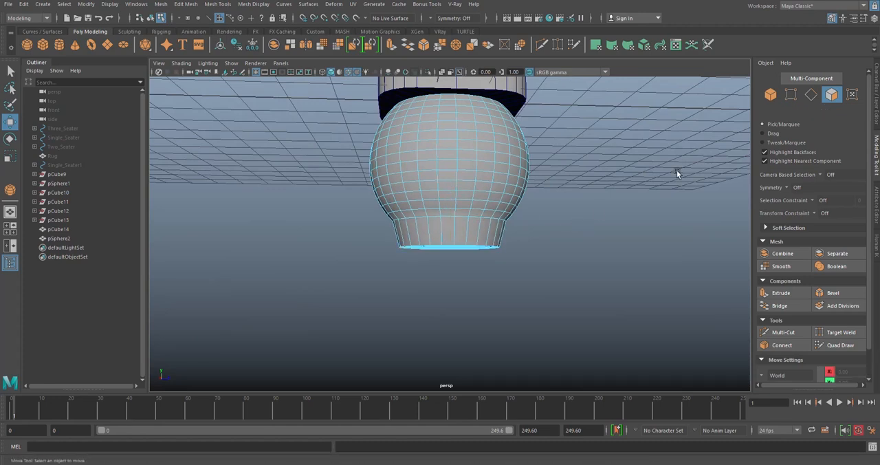
- Select the ring of vertical edges around the neck and connect them with 3 segments
{"action": "left_click", "coordinate": [812, 95]}
{"action": "left_click", "coordinate": [502, 225]}
{"action": "scroll", "coordinate": [516, 226], "scroll_direction": "up", "scroll_amount": 3}
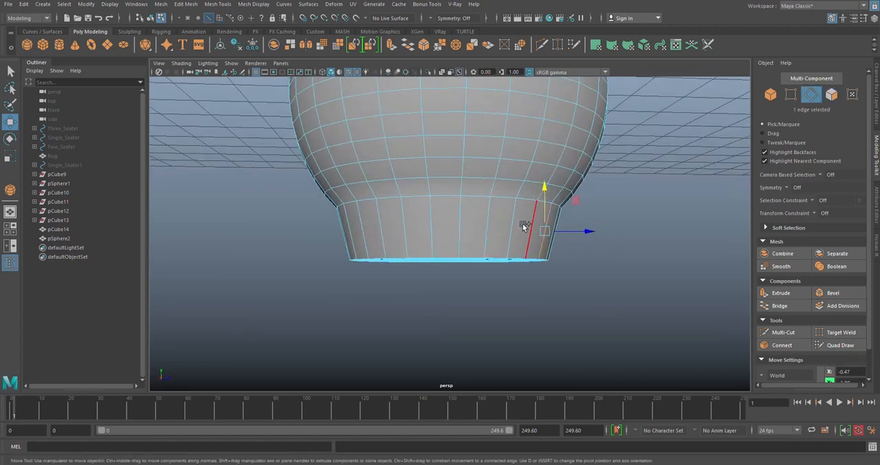
{"action": "double_click", "coordinate": [528, 223], "text": "shift"}
{"action": "right_click_drag", "start_coordinate": [619, 219], "coordinate": [607, 378], "text": "shift"}
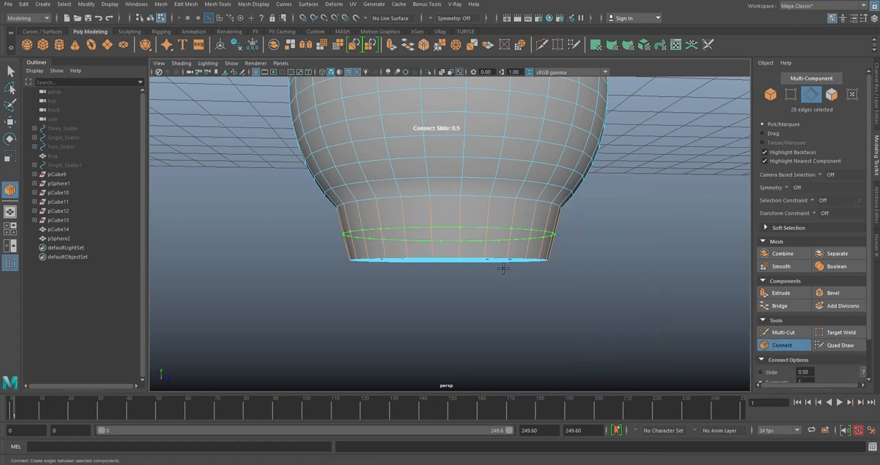
{"action": "middle_click_drag", "start_coordinate": [279, 204], "coordinate": [296, 204], "text": "shift"}
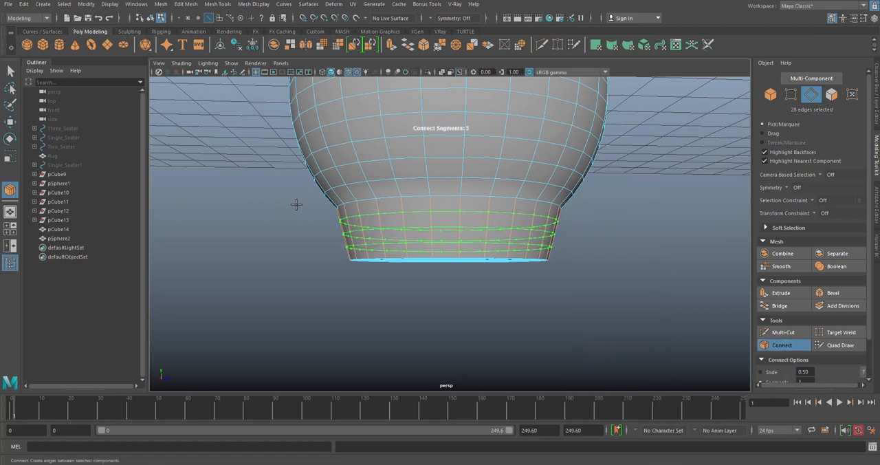
{"action": "key", "text": "w"}
- Apply Edit Edge Flow to the three new edge loops around the neck
{"action": "left_click", "coordinate": [186, 5]}
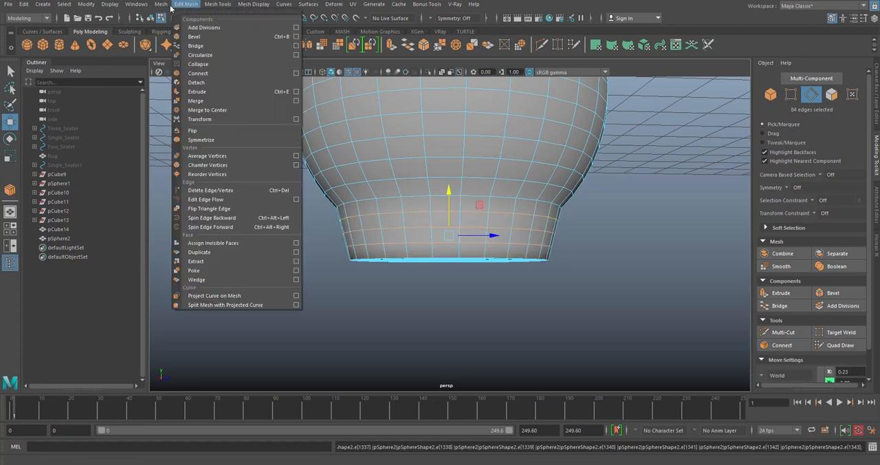
{"action": "left_click", "coordinate": [205, 200]}
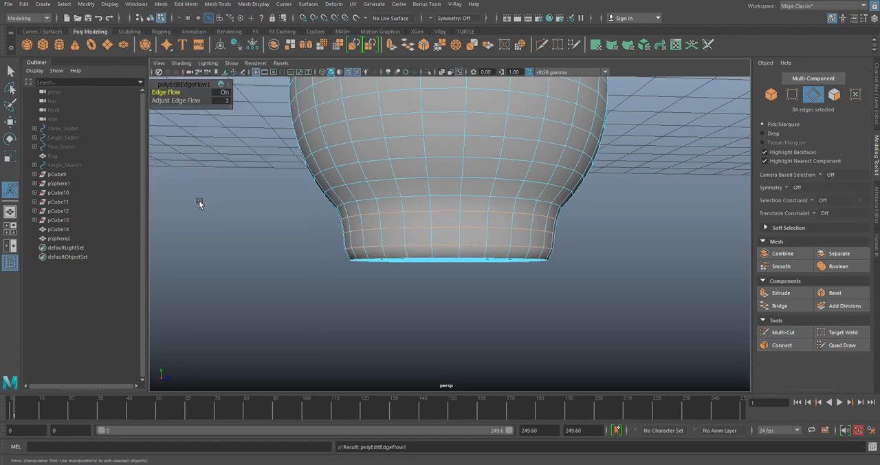
{"action": "key", "text": "t"}
{"action": "left_click_drag", "start_coordinate": [565, 248], "coordinate": [474, 249], "text": "alt"}
- Scale individual edge loops around the neck to smooth its profile into the sphere, and return to object mode
{"action": "double_click", "coordinate": [537, 256]}
{"action": "key", "text": "r"}
{"action": "key", "text": "e"}
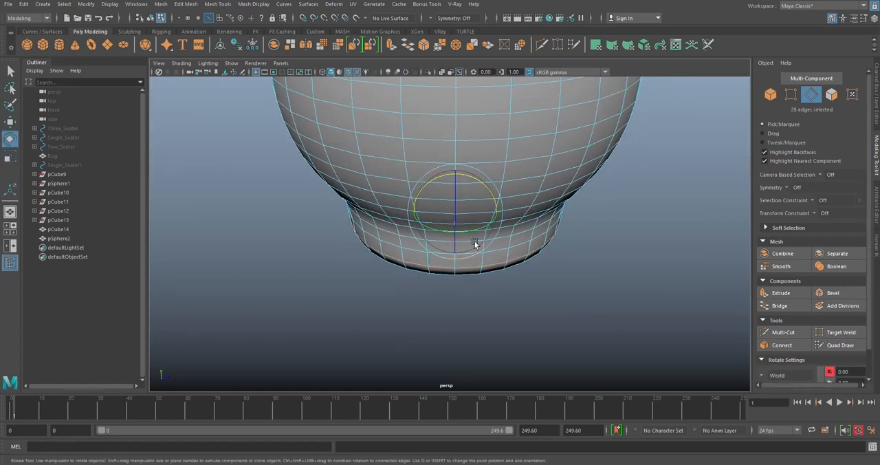
{"action": "key", "text": "r"}
{"action": "left_click_drag", "start_coordinate": [485, 201], "coordinate": [486, 200]}
{"action": "left_click_drag", "start_coordinate": [486, 210], "coordinate": [486, 197], "text": "alt"}
{"action": "left_click_drag", "start_coordinate": [463, 237], "coordinate": [490, 197], "text": "alt"}
{"action": "left_click_drag", "start_coordinate": [515, 221], "coordinate": [487, 175], "text": "alt"}
{"action": "left_click", "coordinate": [521, 214]}
{"action": "double_click", "coordinate": [522, 214]}
{"action": "left_click_drag", "start_coordinate": [537, 194], "coordinate": [541, 177], "text": "alt"}
{"action": "right_click_drag", "start_coordinate": [630, 201], "coordinate": [669, 198]}
{"action": "left_click", "coordinate": [669, 197]}
{"action": "left_click_drag", "start_coordinate": [567, 216], "coordinate": [556, 191], "text": "alt"}
{"action": "left_click", "coordinate": [516, 229]}
- Bevel the edge loop around the base's rim with fraction 0.2 and 3 segments, and return to object mode
{"action": "scroll", "coordinate": [529, 181], "scroll_direction": "up", "scroll_amount": 6}
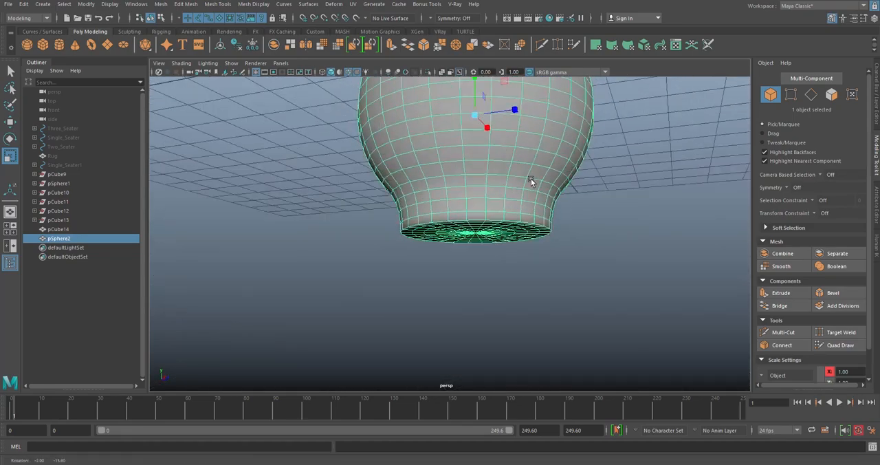
{"action": "middle_click_drag", "start_coordinate": [526, 180], "coordinate": [487, 179], "text": "alt"}
{"action": "left_click_drag", "start_coordinate": [486, 179], "coordinate": [492, 144], "text": "alt"}
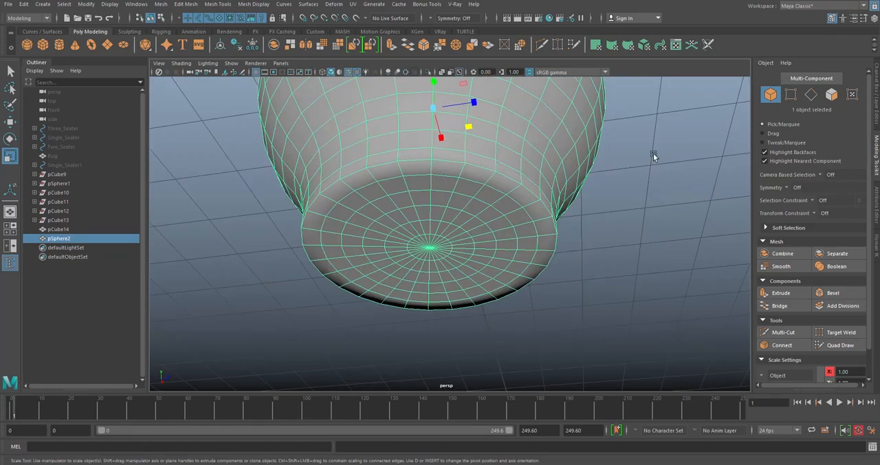
{"action": "left_click", "coordinate": [810, 97]}
{"action": "left_click_drag", "start_coordinate": [595, 229], "coordinate": [516, 180], "text": "alt"}
{"action": "left_click", "coordinate": [426, 45]}
{"action": "left_click_drag", "start_coordinate": [165, 92], "coordinate": [166, 100]}
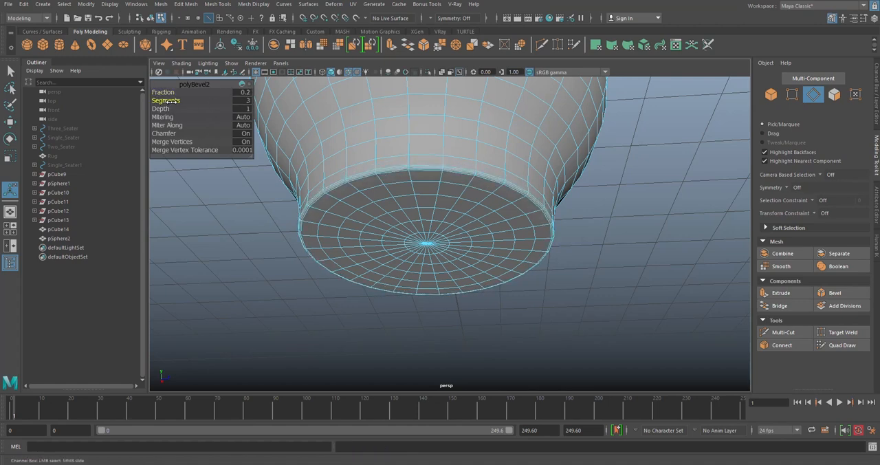
{"action": "key", "text": "q"}
{"action": "left_click_drag", "start_coordinate": [576, 244], "coordinate": [573, 277], "text": "alt"}
{"action": "right_click_drag", "start_coordinate": [559, 183], "coordinate": [603, 170]}
{"action": "left_click", "coordinate": [604, 207]}
{"action": "left_click_drag", "start_coordinate": [604, 208], "coordinate": [464, 209], "text": "alt"}
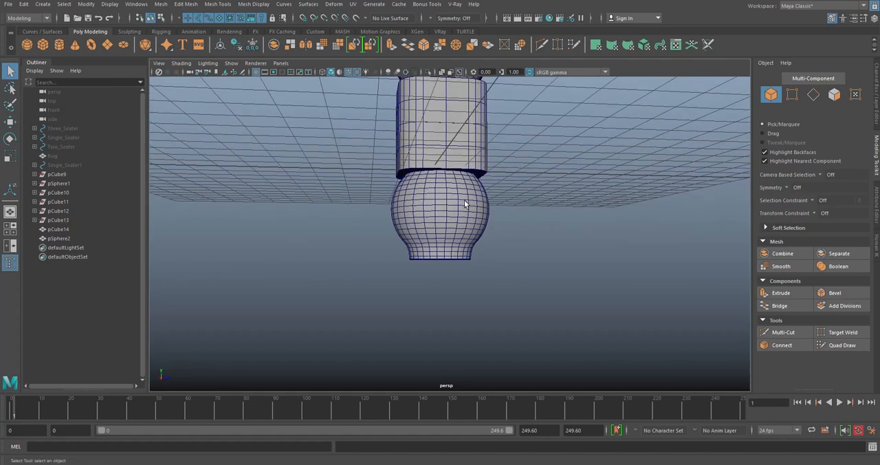
- Select the upper stack and the bottom sphere and combine them into one mesh
{"action": "scroll", "coordinate": [465, 200], "scroll_direction": "up", "scroll_amount": 4}
{"action": "scroll", "coordinate": [461, 189], "scroll_direction": "down", "scroll_amount": 10}
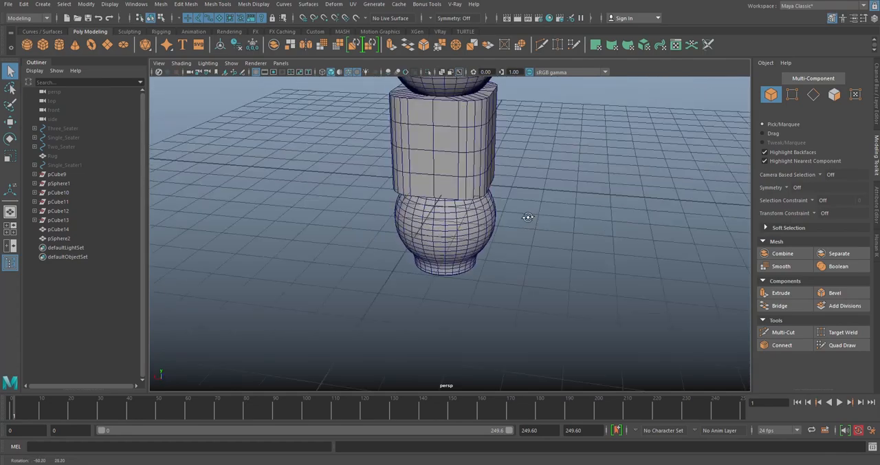
{"action": "scroll", "coordinate": [465, 207], "scroll_direction": "up", "scroll_amount": 3}
{"action": "left_click_drag", "start_coordinate": [465, 205], "coordinate": [457, 141], "text": "alt"}
{"action": "scroll", "coordinate": [448, 253], "scroll_direction": "up", "scroll_amount": 5}
{"action": "left_click_drag", "start_coordinate": [416, 202], "coordinate": [435, 206], "text": "alt"}
{"action": "scroll", "coordinate": [422, 217], "scroll_direction": "up", "scroll_amount": 4}
{"action": "left_click", "coordinate": [426, 215]}
{"action": "scroll", "coordinate": [434, 194], "scroll_direction": "up", "scroll_amount": 3}
{"action": "left_click", "coordinate": [435, 205], "text": "shift"}
{"action": "right_click_drag", "start_coordinate": [683, 180], "coordinate": [656, 374], "text": "shift"}
{"action": "mouse_move", "coordinate": [523, 237]}
{"action": "left_mouse_down", "text": "alt"}
{"action": "mouse_move", "coordinate": [512, 239]}
{"action": "mouse_move", "coordinate": [519, 234]}
{"action": "left_mouse_up", "text": "alt"}
- Switch to wireframe and select the edge loops around the opening where the lower cube meets the bottom sphere
{"action": "right_click", "coordinate": [652, 160]}
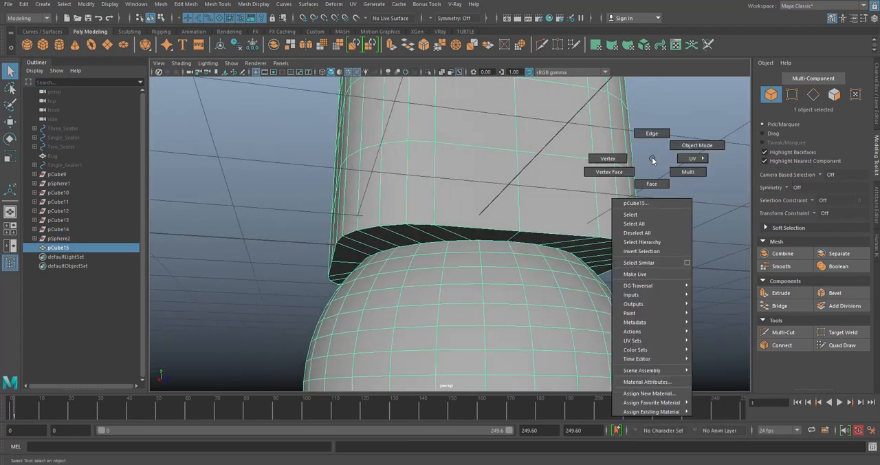
{"action": "left_click", "coordinate": [663, 133]}
{"action": "mouse_move", "coordinate": [460, 259]}
{"action": "left_mouse_down", "text": "alt"}
{"action": "mouse_move", "coordinate": [428, 260]}
{"action": "mouse_move", "coordinate": [406, 293]}
{"action": "left_mouse_up", "text": "alt"}
{"action": "left_click", "coordinate": [323, 73]}
{"action": "left_click_drag", "start_coordinate": [409, 220], "coordinate": [434, 211], "text": "alt"}
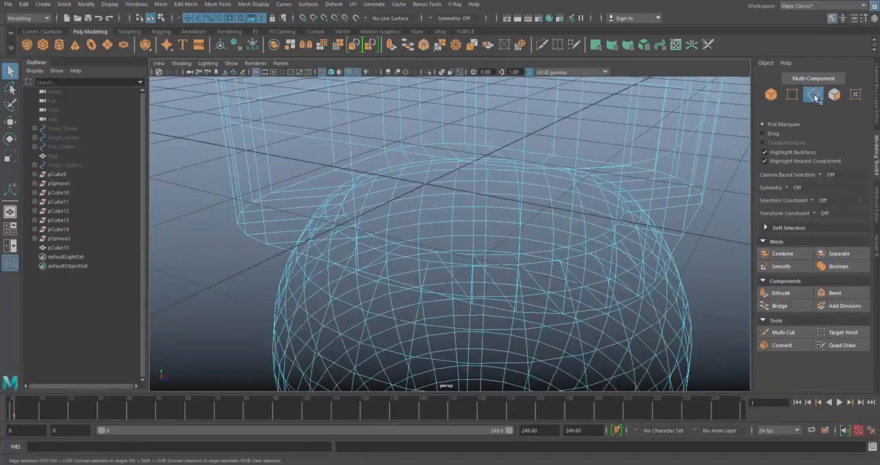
{"action": "left_click_drag", "start_coordinate": [334, 237], "coordinate": [377, 223], "text": "alt"}
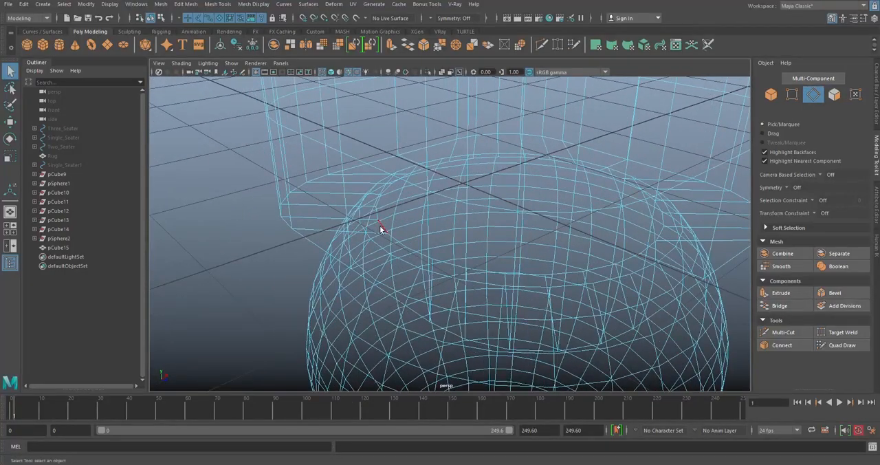
{"action": "key", "text": "r"}
{"action": "left_click_drag", "start_coordinate": [477, 239], "coordinate": [565, 218], "text": "alt"}
{"action": "left_click_drag", "start_coordinate": [486, 246], "coordinate": [375, 192], "text": "alt"}
{"action": "left_click", "coordinate": [362, 215]}
{"action": "double_click", "coordinate": [363, 220]}
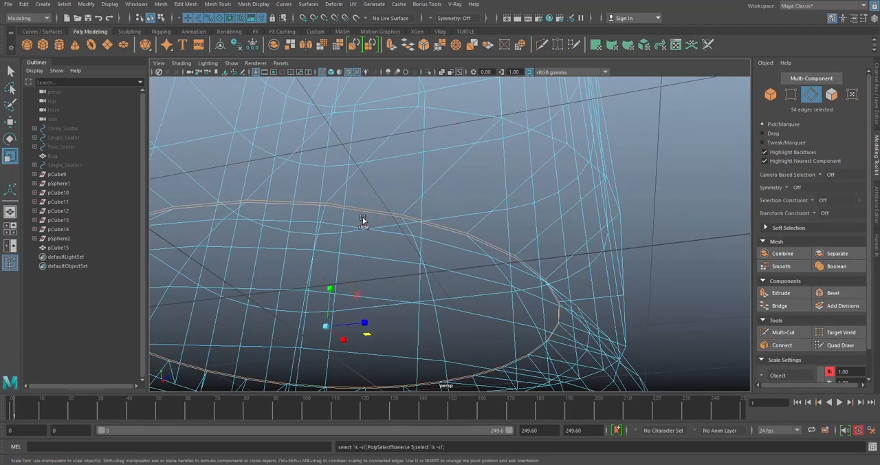
- Convert the loops to vertices, merge them with a 0.01 distance threshold, and return to shaded object mode
{"action": "left_click", "coordinate": [790, 95], "text": "ctrl"}
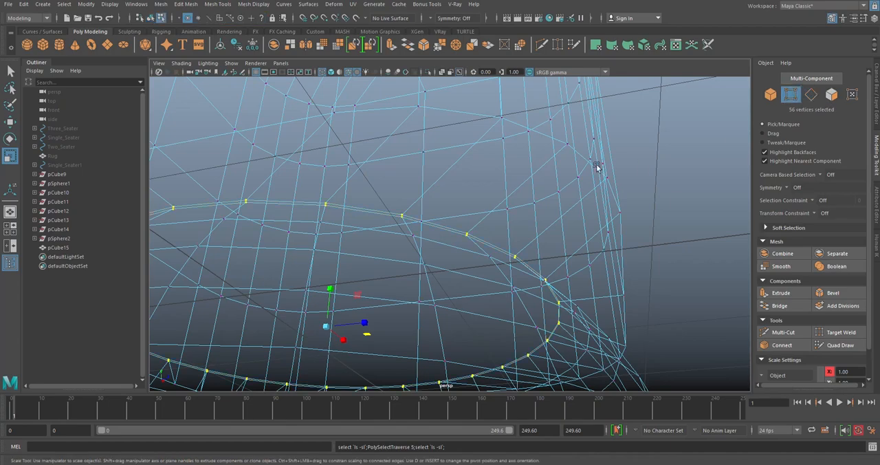
{"action": "scroll", "coordinate": [626, 162], "scroll_direction": "down", "scroll_amount": 3}
{"action": "left_click_drag", "start_coordinate": [454, 239], "coordinate": [374, 86], "text": "alt"}
{"action": "left_click", "coordinate": [441, 45]}
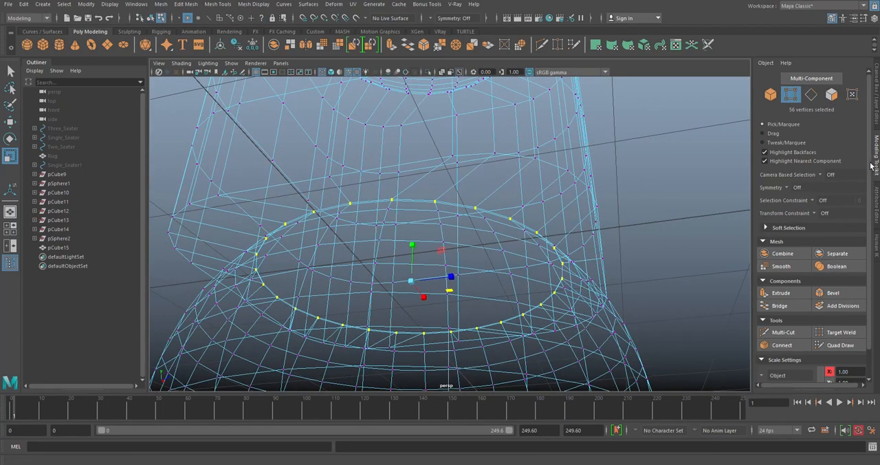
{"action": "scroll", "coordinate": [687, 253], "scroll_direction": "down", "scroll_amount": 4}
{"action": "left_click_drag", "start_coordinate": [509, 213], "coordinate": [577, 162], "text": "alt"}
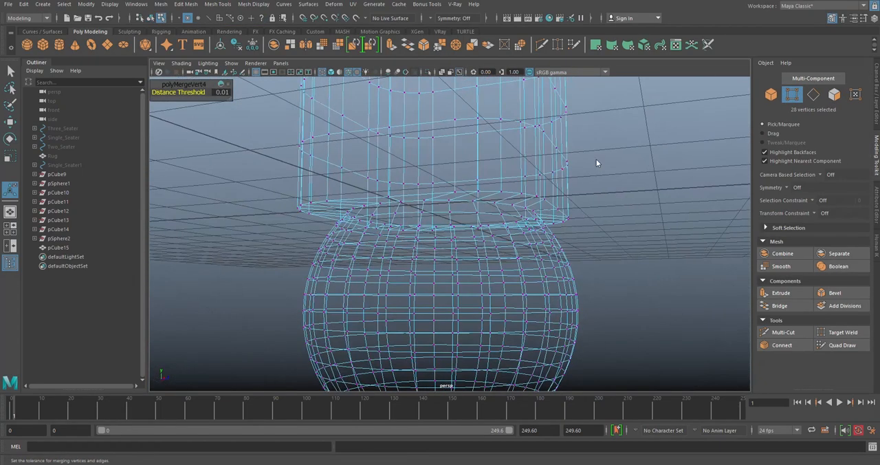
{"action": "right_click_drag", "start_coordinate": [596, 159], "coordinate": [647, 157]}
{"action": "left_click", "coordinate": [647, 158]}
{"action": "scroll", "coordinate": [605, 192], "scroll_direction": "down", "scroll_amount": 3}
{"action": "left_click_drag", "start_coordinate": [577, 220], "coordinate": [600, 244], "text": "alt"}
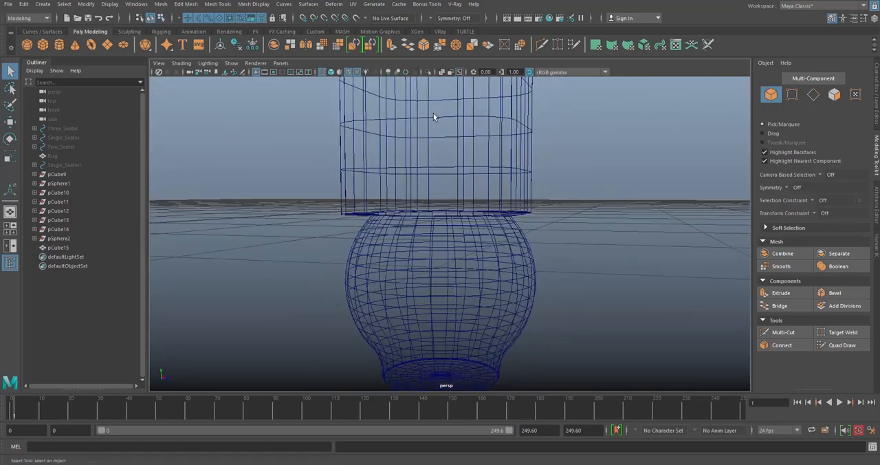
{"action": "left_click", "coordinate": [331, 72]}
- Preview the combined stack in smooth mesh display, inspect the joints between its parts, and restore the unsmoothed display
{"action": "scroll", "coordinate": [507, 224], "scroll_direction": "down", "scroll_amount": 3}
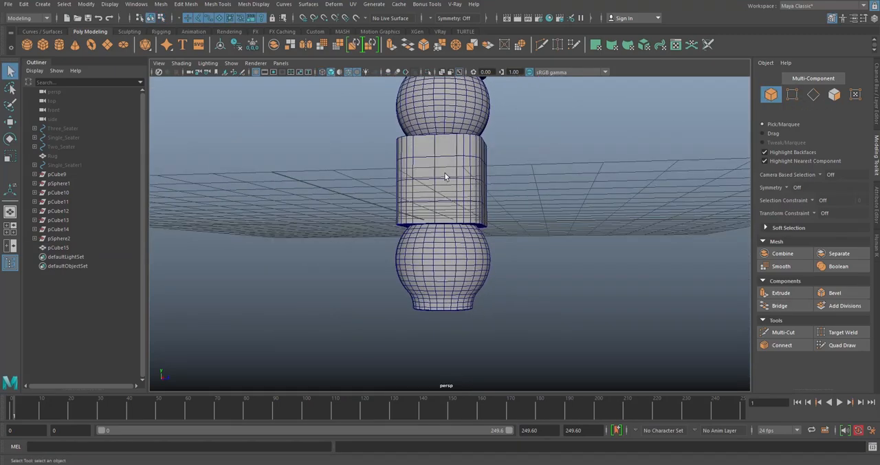
{"action": "left_click", "coordinate": [446, 176]}
{"action": "scroll", "coordinate": [473, 176], "scroll_direction": "down", "scroll_amount": 6}
{"action": "key", "text": "w"}
{"action": "left_click_drag", "start_coordinate": [444, 173], "coordinate": [499, 157]}
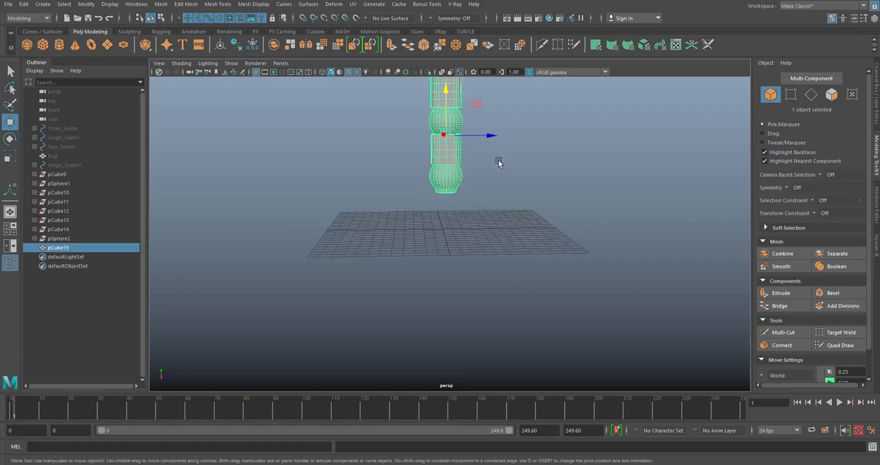
{"action": "middle_click_drag", "start_coordinate": [499, 157], "coordinate": [516, 219], "text": "alt"}
{"action": "scroll", "coordinate": [516, 219], "scroll_direction": "up", "scroll_amount": 4}
{"action": "key", "text": "3"}
{"action": "scroll", "coordinate": [592, 208], "scroll_direction": "up", "scroll_amount": 5}
{"action": "left_click_drag", "start_coordinate": [592, 209], "coordinate": [570, 204], "text": "alt"}
{"action": "middle_click_drag", "start_coordinate": [569, 204], "coordinate": [530, 255], "text": "alt"}
{"action": "scroll", "coordinate": [530, 255], "scroll_direction": "up", "scroll_amount": 3}
{"action": "left_click_drag", "start_coordinate": [497, 181], "coordinate": [475, 194], "text": "alt"}
{"action": "left_click", "coordinate": [582, 218]}
{"action": "left_click_drag", "start_coordinate": [479, 244], "coordinate": [543, 237], "text": "alt"}
{"action": "scroll", "coordinate": [468, 232], "scroll_direction": "down", "scroll_amount": 4}
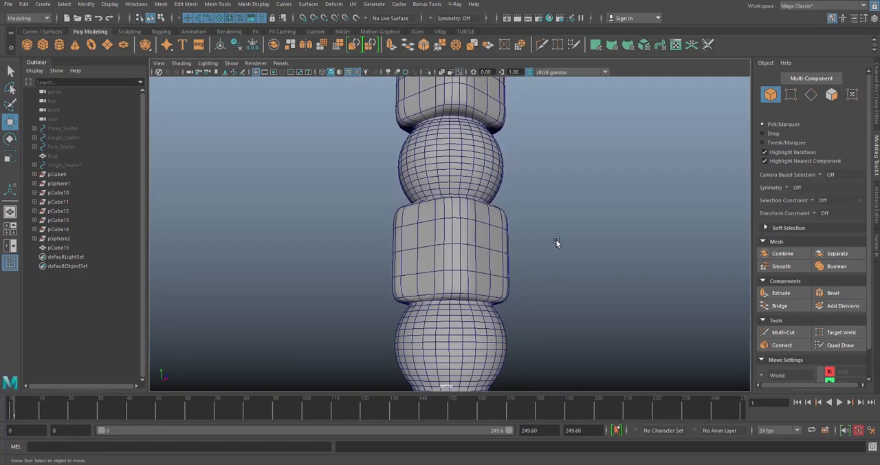
{"action": "left_click", "coordinate": [480, 241]}
{"action": "key", "text": "1"}
{"action": "left_click", "coordinate": [604, 210]}
- Select the edge loops where the lower cube meets the spheres above and below it
{"action": "left_click_drag", "start_coordinate": [468, 199], "coordinate": [463, 213], "text": "alt"}
{"action": "scroll", "coordinate": [464, 213], "scroll_direction": "up", "scroll_amount": 4}
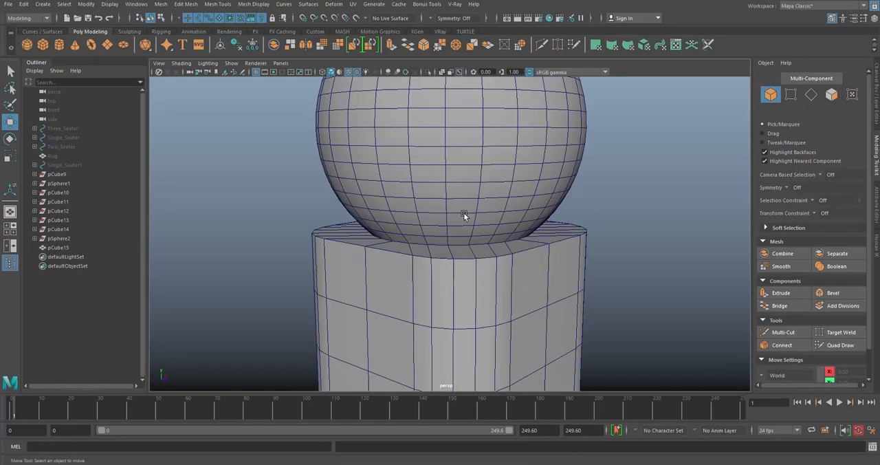
{"action": "scroll", "coordinate": [464, 212], "scroll_direction": "up", "scroll_amount": 4}
{"action": "middle_click_drag", "start_coordinate": [474, 211], "coordinate": [440, 173], "text": "alt"}
{"action": "scroll", "coordinate": [471, 175], "scroll_direction": "up", "scroll_amount": 4}
{"action": "left_click", "coordinate": [811, 95]}
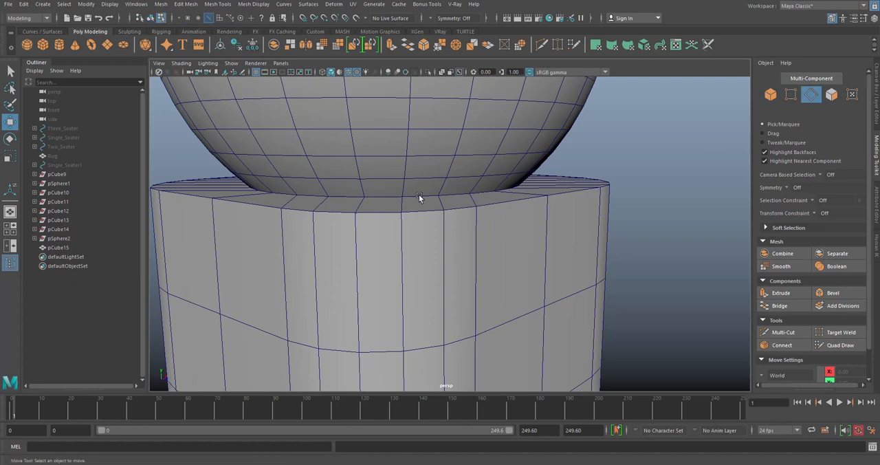
{"action": "left_click", "coordinate": [431, 196]}
{"action": "double_click", "coordinate": [451, 195]}
{"action": "scroll", "coordinate": [475, 203], "scroll_direction": "down", "scroll_amount": 6}
{"action": "middle_click_drag", "start_coordinate": [483, 281], "coordinate": [470, 206], "text": "alt"}
{"action": "left_click_drag", "start_coordinate": [470, 205], "coordinate": [440, 199], "text": "alt"}
{"action": "scroll", "coordinate": [470, 111], "scroll_direction": "up", "scroll_amount": 4}
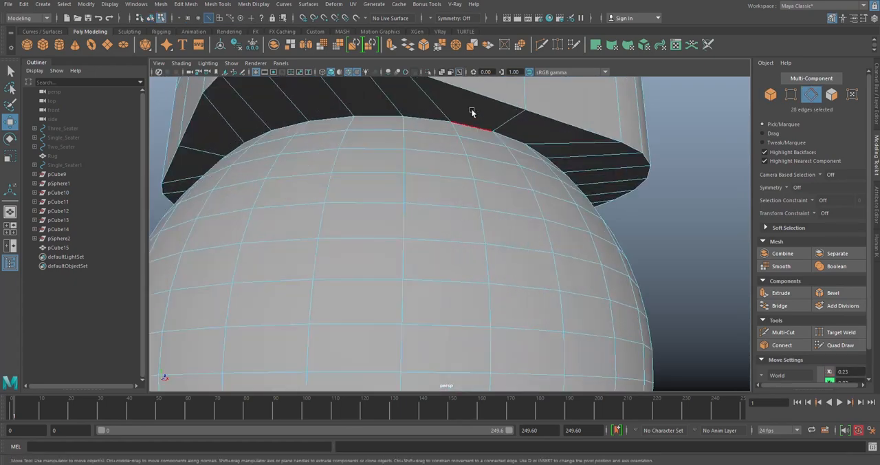
{"action": "double_click", "coordinate": [469, 125], "text": "shift"}
- Add the edge loop where the upper cube meets the middle sphere to the selection
{"action": "scroll", "coordinate": [470, 125], "scroll_direction": "down", "scroll_amount": 4}
{"action": "left_click_drag", "start_coordinate": [442, 84], "coordinate": [449, 264], "text": "alt"}
{"action": "middle_click_drag", "start_coordinate": [450, 134], "coordinate": [447, 242], "text": "alt"}
{"action": "scroll", "coordinate": [446, 241], "scroll_direction": "down", "scroll_amount": 6}
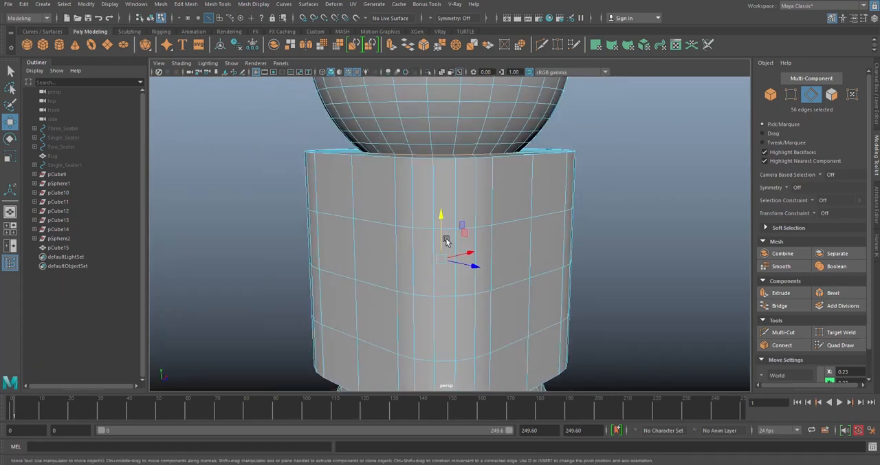
{"action": "middle_click_drag", "start_coordinate": [451, 167], "coordinate": [440, 296], "text": "alt"}
{"action": "left_click_drag", "start_coordinate": [441, 296], "coordinate": [424, 208], "text": "alt"}
{"action": "scroll", "coordinate": [431, 262], "scroll_direction": "up", "scroll_amount": 8}
{"action": "middle_click_drag", "start_coordinate": [424, 209], "coordinate": [473, 184], "text": "alt"}
{"action": "scroll", "coordinate": [440, 276], "scroll_direction": "down", "scroll_amount": 7}
{"action": "left_click_drag", "start_coordinate": [473, 183], "coordinate": [468, 291], "text": "alt"}
{"action": "middle_click_drag", "start_coordinate": [468, 292], "coordinate": [474, 158], "text": "alt"}
{"action": "left_click_drag", "start_coordinate": [436, 233], "coordinate": [436, 200], "text": "alt"}
{"action": "scroll", "coordinate": [425, 198], "scroll_direction": "up", "scroll_amount": 10}
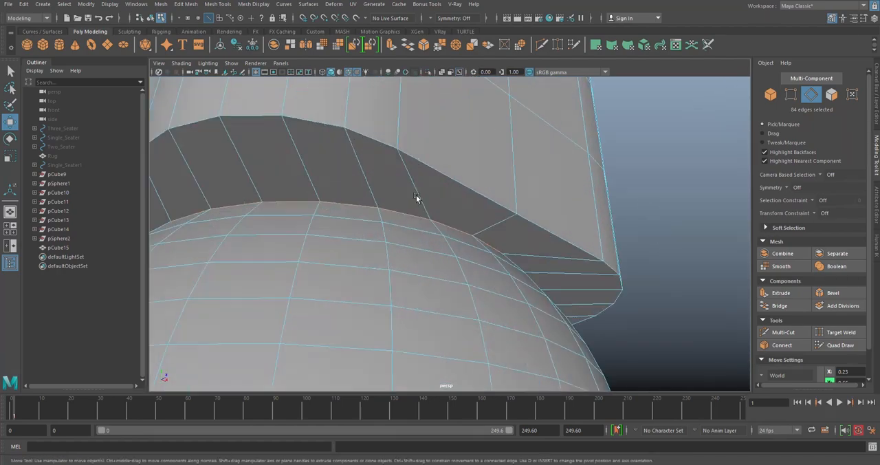
- Bevel the selected joint loops with fraction 0.1 and 2 segments, and return to object mode
{"action": "key", "text": "ctrl+b"}
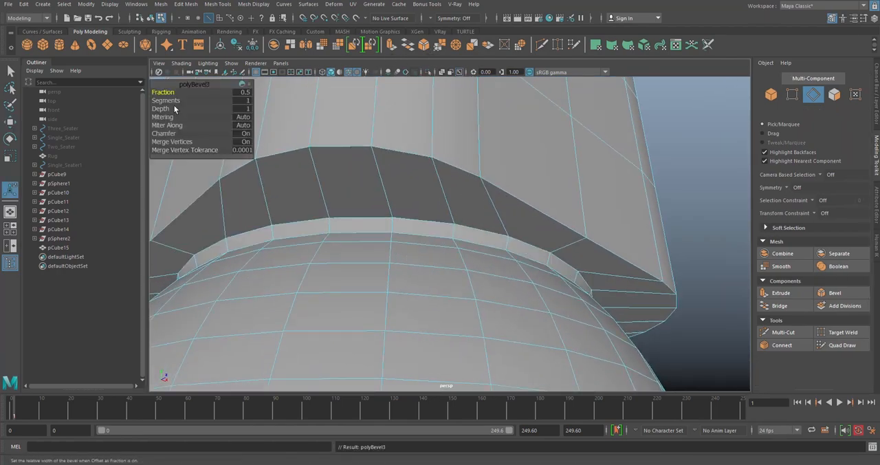
{"action": "left_click_drag", "start_coordinate": [164, 92], "coordinate": [164, 92]}
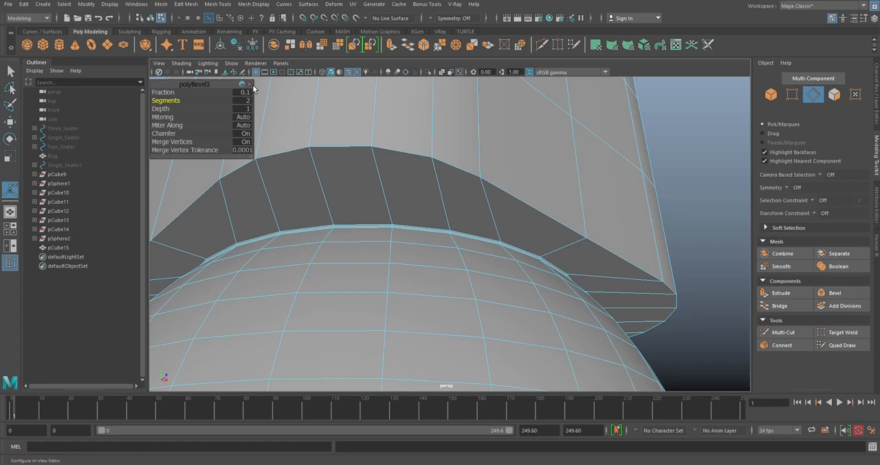
{"action": "right_click_drag", "start_coordinate": [576, 176], "coordinate": [519, 185], "text": "alt"}
{"action": "left_click_drag", "start_coordinate": [519, 185], "coordinate": [553, 199], "text": "alt"}
{"action": "right_click_drag", "start_coordinate": [578, 170], "coordinate": [624, 162]}
{"action": "key", "text": "q"}
{"action": "left_click", "coordinate": [631, 198]}
{"action": "right_click_drag", "start_coordinate": [563, 206], "coordinate": [506, 223], "text": "alt"}
- Preview the stack in smooth mesh display, inspect the bevelled joints, and restore the unsmoothed display
{"action": "left_click_drag", "start_coordinate": [506, 237], "coordinate": [408, 267], "text": "alt"}
{"action": "left_click", "coordinate": [447, 229]}
{"action": "key", "text": "3"}
{"action": "left_click", "coordinate": [556, 247]}
{"action": "scroll", "coordinate": [409, 267], "scroll_direction": "up", "scroll_amount": 3}
{"action": "left_click", "coordinate": [486, 256]}
{"action": "key", "text": "1"}
- Select the edge loops around the outer rims of the cubes beside the sphere joints
{"action": "left_click", "coordinate": [549, 235]}
{"action": "left_click_drag", "start_coordinate": [457, 146], "coordinate": [456, 208], "text": "alt"}
{"action": "right_click_drag", "start_coordinate": [481, 227], "coordinate": [496, 232]}
{"action": "double_click", "coordinate": [499, 217]}
{"action": "double_click", "coordinate": [499, 359], "text": "shift"}
{"action": "left_click_drag", "start_coordinate": [455, 336], "coordinate": [430, 207], "text": "alt"}
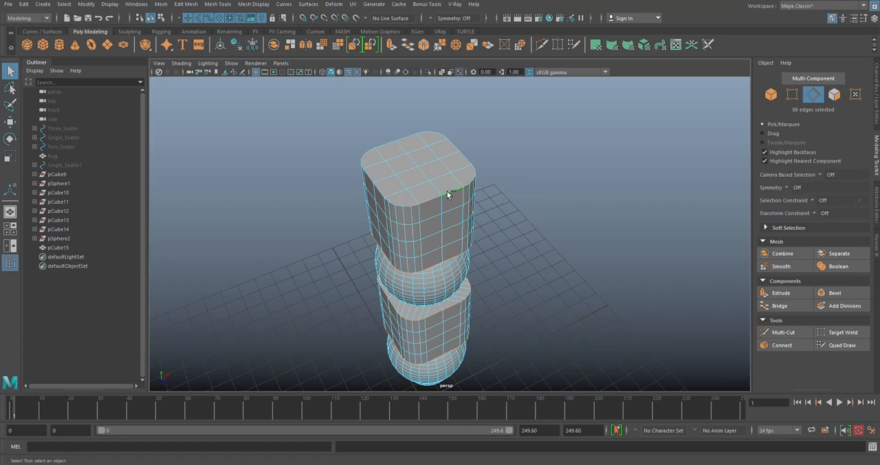
- Bevel the selected cube rims with fraction 0.5 and 3 segments, and return to object mode
{"action": "left_click_drag", "start_coordinate": [437, 198], "coordinate": [449, 108], "text": "alt"}
{"action": "left_click", "coordinate": [424, 44]}
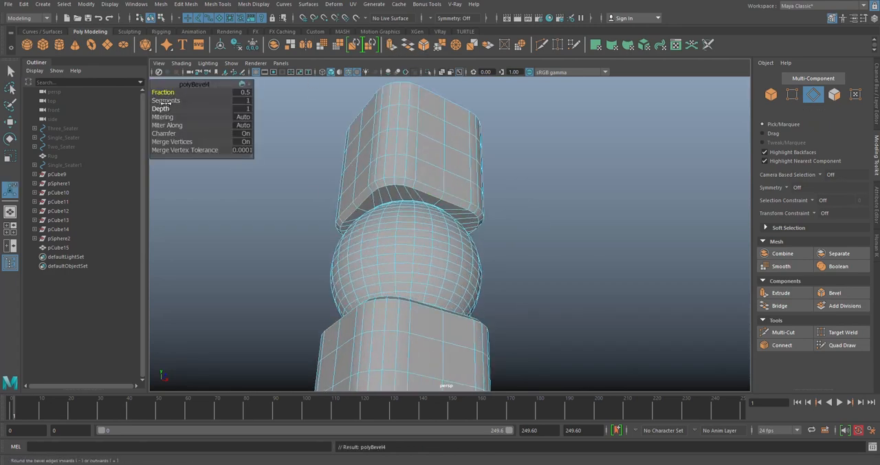
{"action": "left_click_drag", "start_coordinate": [166, 101], "coordinate": [167, 100]}
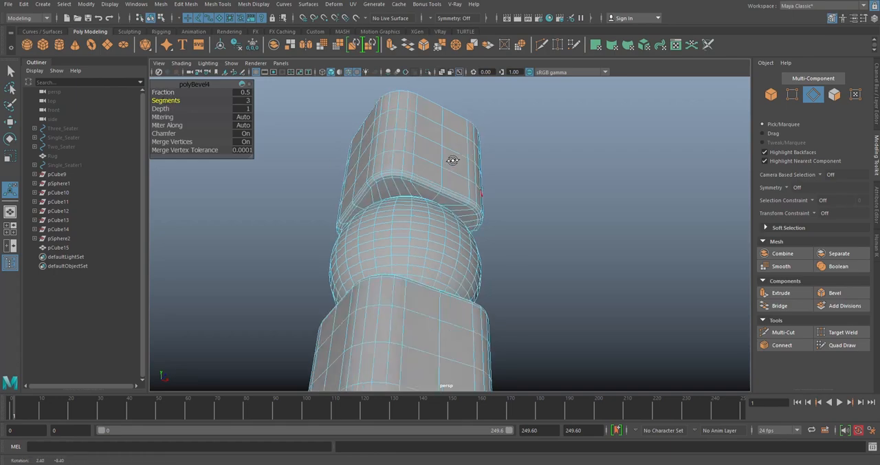
{"action": "right_click_drag", "start_coordinate": [453, 163], "coordinate": [516, 243], "text": "alt"}
{"action": "left_click_drag", "start_coordinate": [516, 243], "coordinate": [445, 290], "text": "alt"}
{"action": "right_click_drag", "start_coordinate": [515, 291], "coordinate": [452, 256], "text": "alt"}
{"action": "left_click_drag", "start_coordinate": [453, 255], "coordinate": [515, 201], "text": "alt"}
{"action": "right_click_drag", "start_coordinate": [607, 161], "coordinate": [652, 144]}
{"action": "left_click", "coordinate": [666, 173]}
- Preview the whole stack in smooth mesh display, examine the cube rims and top, and restore the unsmoothed display
{"action": "scroll", "coordinate": [666, 173], "scroll_direction": "down", "scroll_amount": 2}
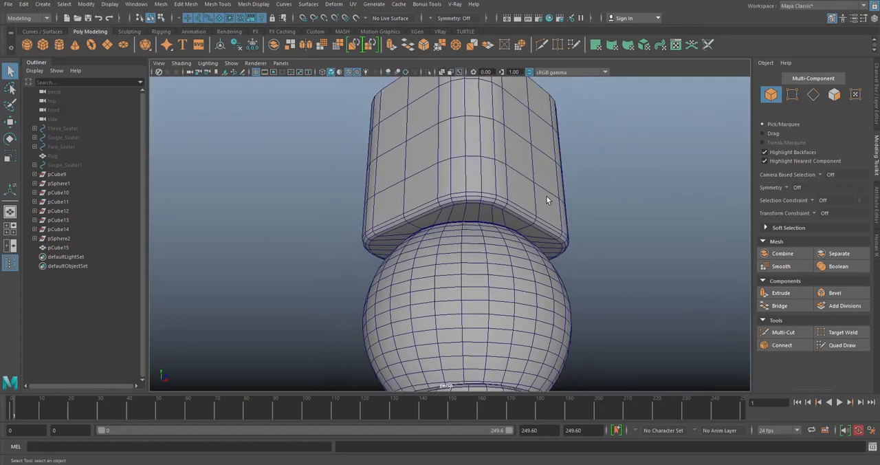
{"action": "left_click", "coordinate": [547, 200]}
{"action": "scroll", "coordinate": [576, 217], "scroll_direction": "down", "scroll_amount": 3}
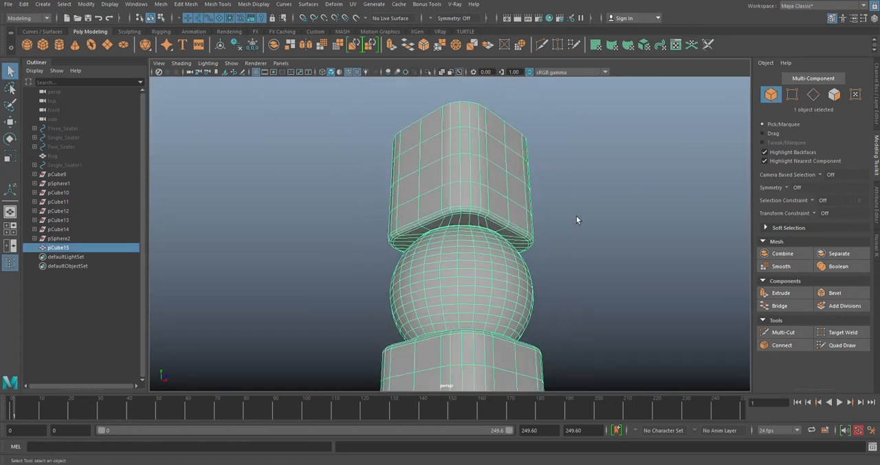
{"action": "key", "text": "3"}
{"action": "left_click", "coordinate": [581, 206]}
{"action": "left_click_drag", "start_coordinate": [580, 206], "coordinate": [524, 229], "text": "alt"}
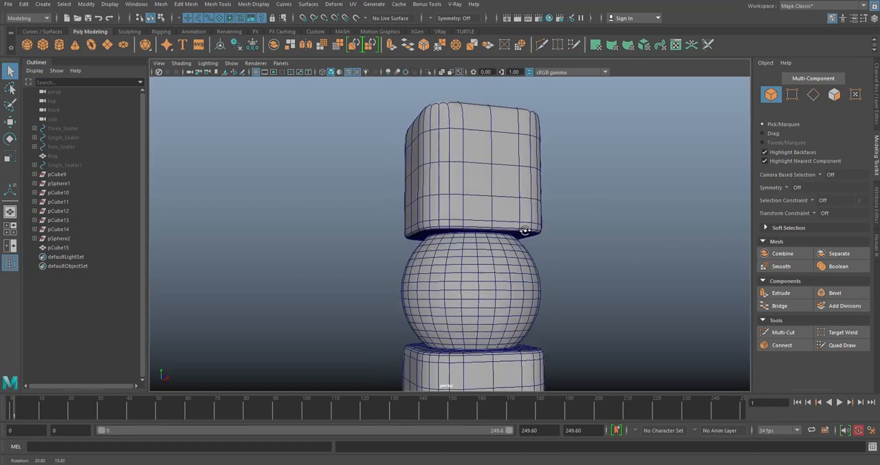
{"action": "middle_click_drag", "start_coordinate": [525, 229], "coordinate": [510, 129], "text": "alt"}
{"action": "left_click_drag", "start_coordinate": [511, 128], "coordinate": [492, 208], "text": "alt"}
{"action": "left_click", "coordinate": [447, 215]}
{"action": "left_click", "coordinate": [493, 213]}
{"action": "scroll", "coordinate": [487, 200], "scroll_direction": "down", "scroll_amount": 6}
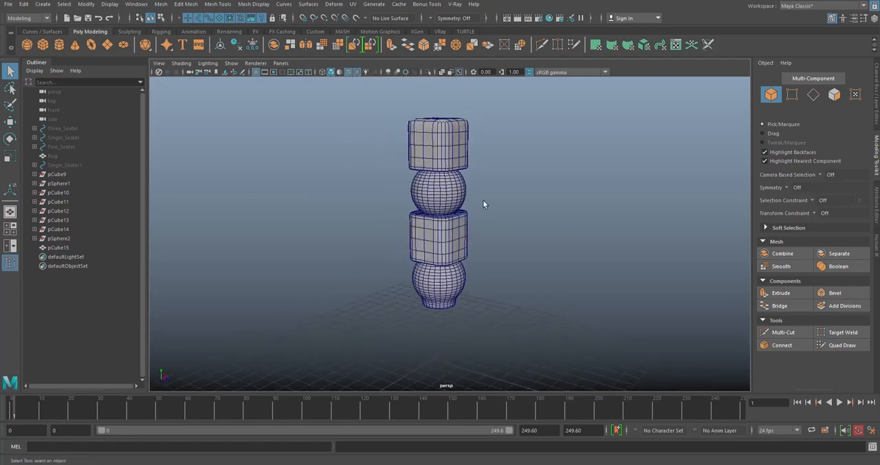
{"action": "left_click", "coordinate": [453, 201]}
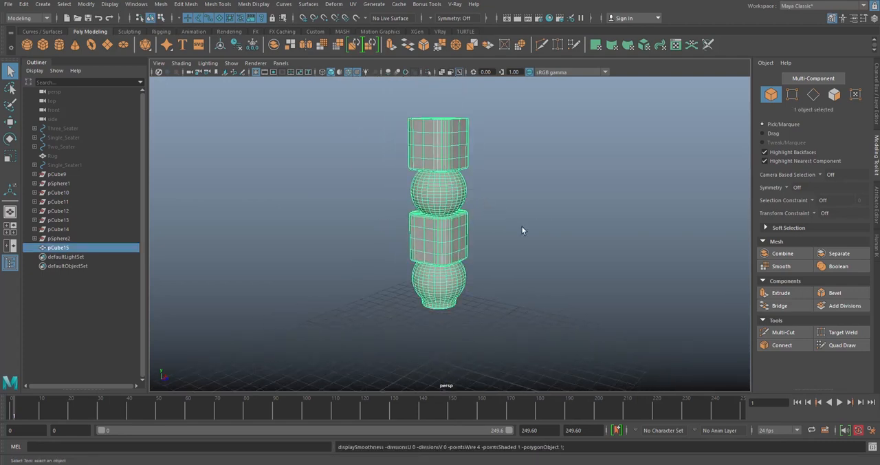
{"action": "left_click", "coordinate": [505, 221]}
- Select all faces on the top of the upper cube and delete them
{"action": "scroll", "coordinate": [419, 143], "scroll_direction": "up", "scroll_amount": 6}
{"action": "left_click", "coordinate": [450, 229]}
{"action": "key", "text": "F11"}
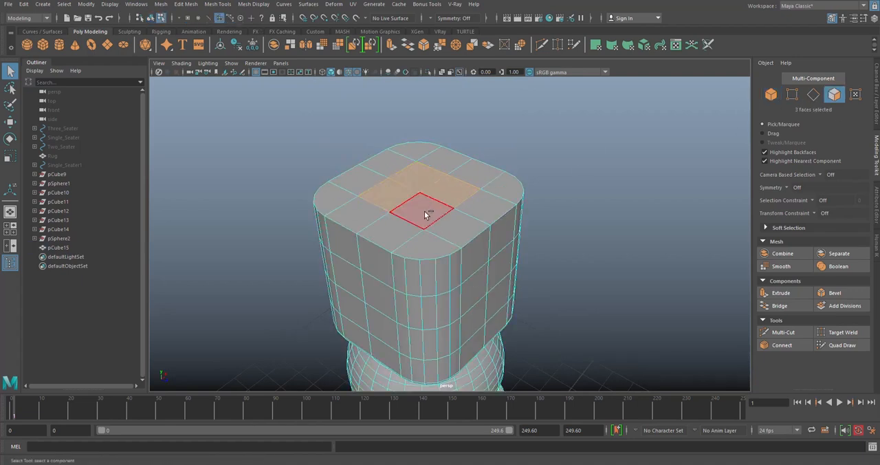
{"action": "key", "text": "shift+period"}
{"action": "key", "text": "Delete"}
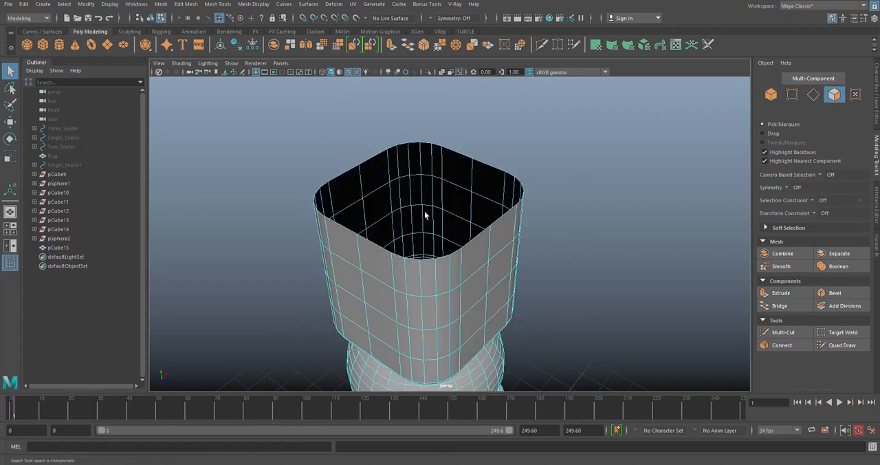
- Fill the open top of the upper cube with a single face using Fill Hole
{"action": "left_click", "coordinate": [771, 94]}
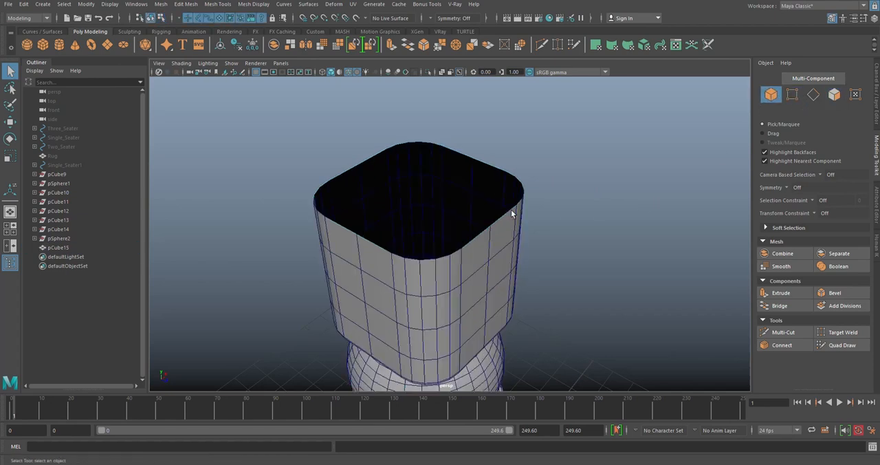
{"action": "left_click", "coordinate": [157, 5]}
{"action": "left_click", "coordinate": [190, 81]}
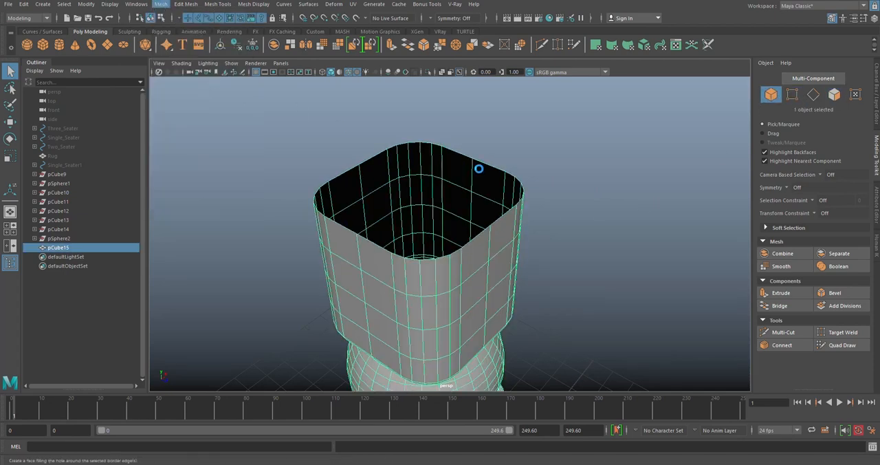
{"action": "left_click", "coordinate": [529, 217]}
- Extrude the new top face inward with an offset of 0.4
{"action": "left_click", "coordinate": [834, 95]}
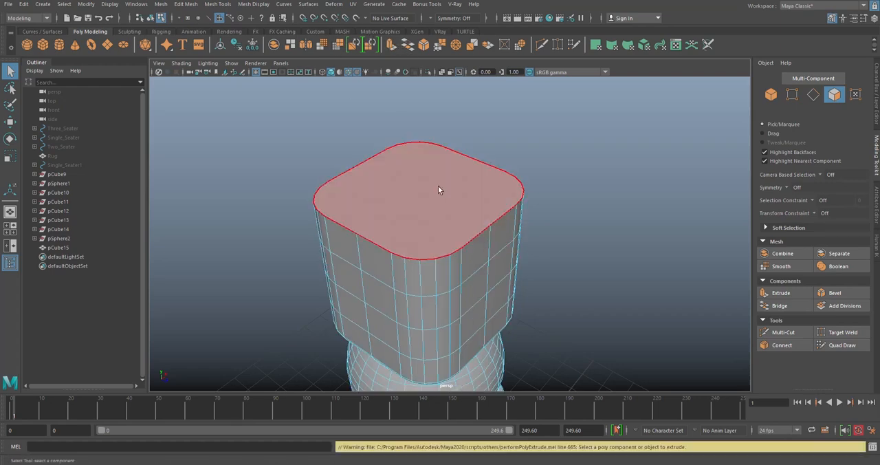
{"action": "left_click", "coordinate": [439, 189]}
{"action": "left_click", "coordinate": [370, 44]}
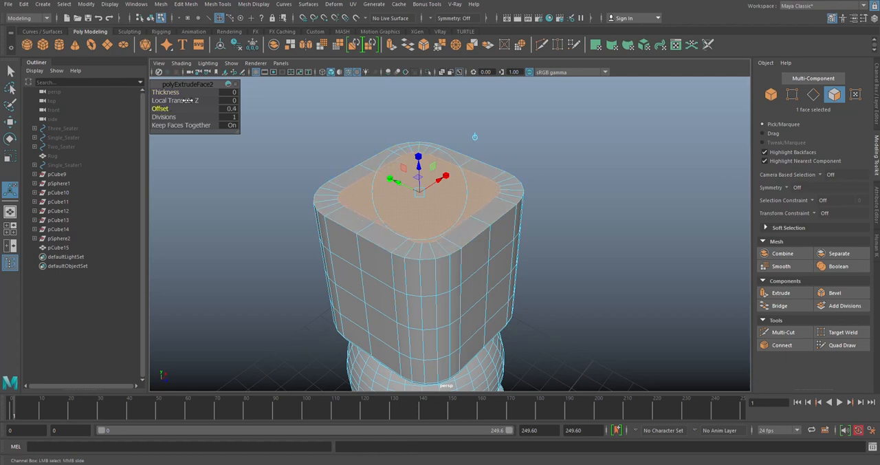
{"action": "left_click", "coordinate": [232, 86]}
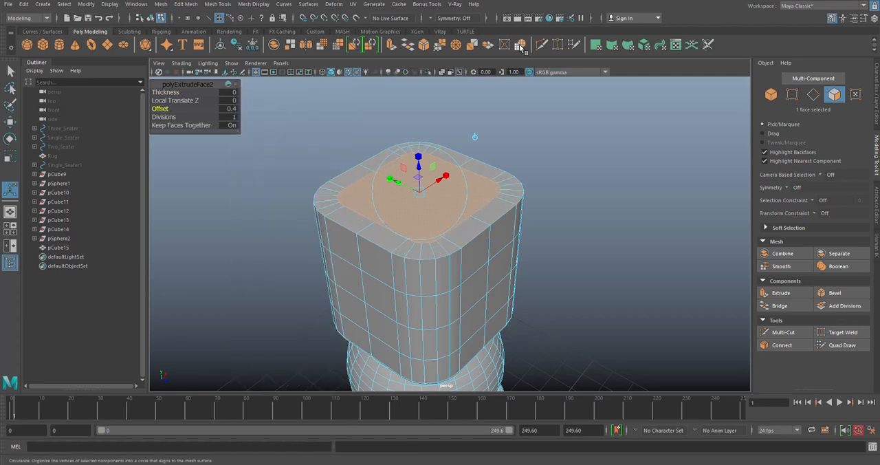
{"action": "left_click", "coordinate": [520, 45]}
{"action": "left_click_drag", "start_coordinate": [511, 170], "coordinate": [465, 173], "text": "alt"}
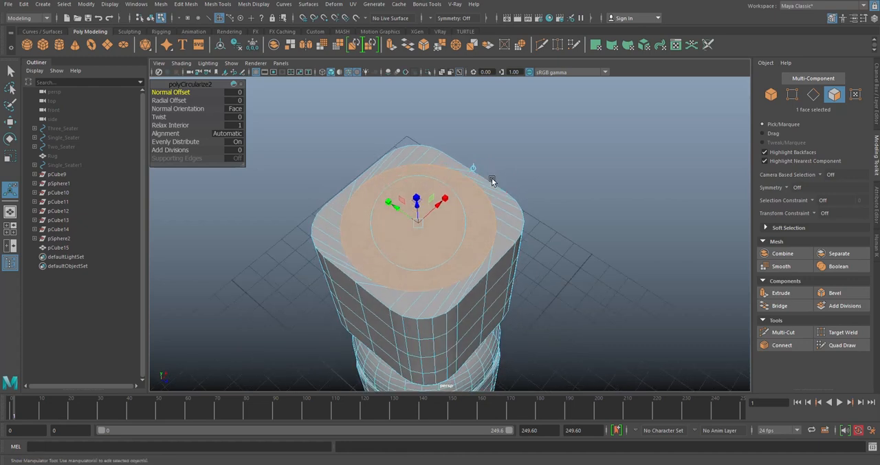
{"action": "key", "text": "ctrl+z"}
{"action": "key", "text": "q"}
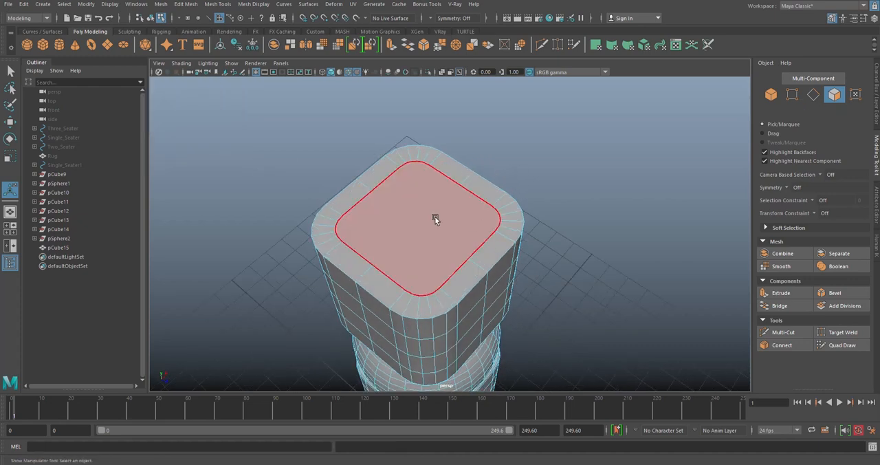
- Circularize the inset face on top of the upper cube
{"action": "left_click", "coordinate": [521, 45]}
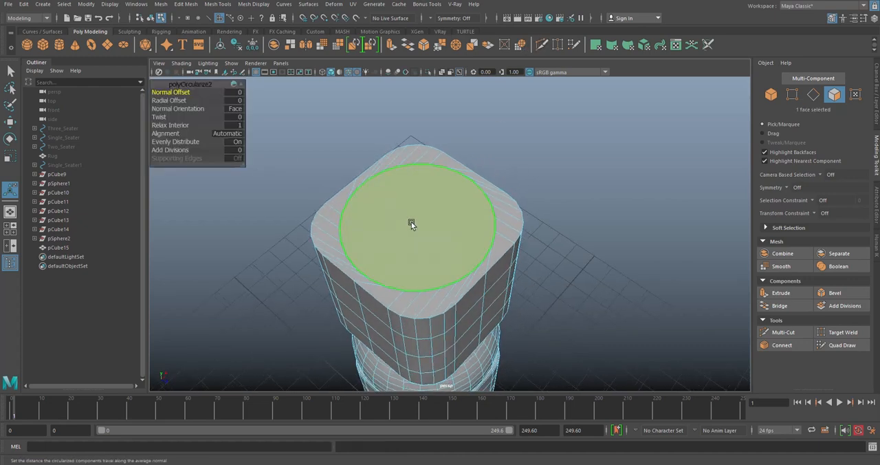
{"action": "key", "text": "e"}
{"action": "left_click_drag", "start_coordinate": [443, 245], "coordinate": [440, 199], "text": "alt"}
{"action": "left_click_drag", "start_coordinate": [540, 123], "coordinate": [520, 163], "text": "alt"}
- Extrude the circular top face inward with an offset of 0.9
{"action": "left_click", "coordinate": [390, 44]}
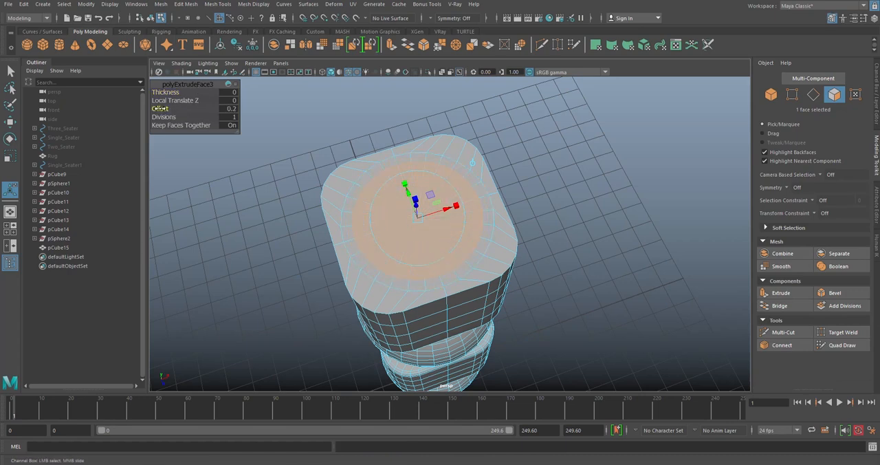
{"action": "key", "text": "ctrl+z"}
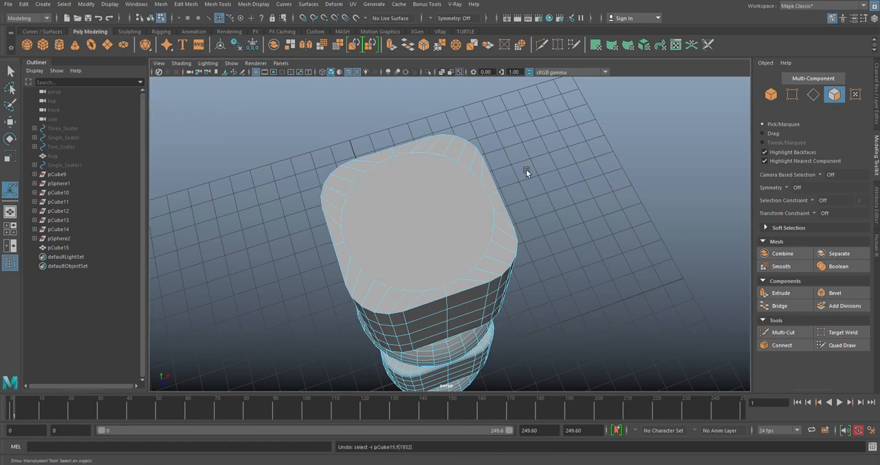
{"action": "left_click", "coordinate": [416, 218]}
{"action": "left_click", "coordinate": [391, 44]}
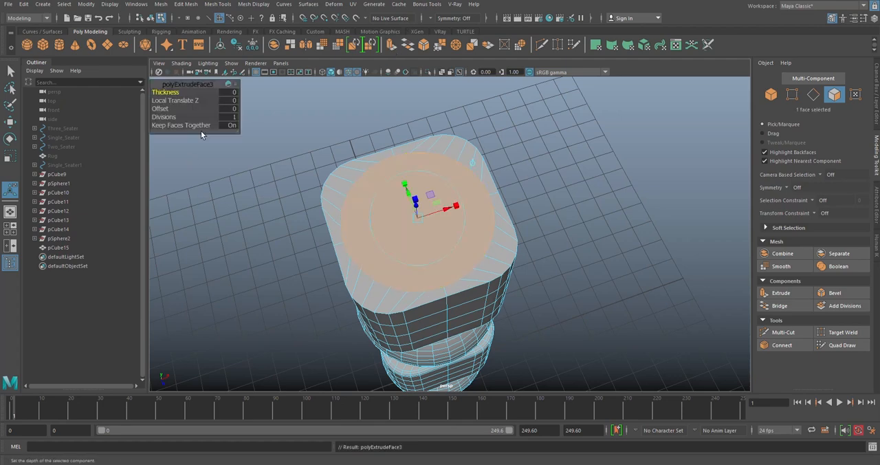
{"action": "left_click_drag", "start_coordinate": [159, 109], "coordinate": [167, 109]}
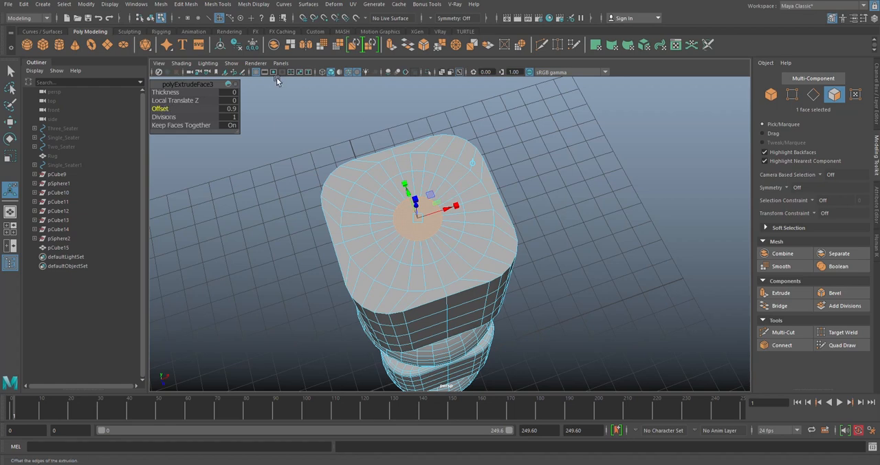
- Convert the small inner face to vertices, merge them into one centre vertex with a larger distance threshold, and return to object mode
{"action": "left_click", "coordinate": [792, 94]}
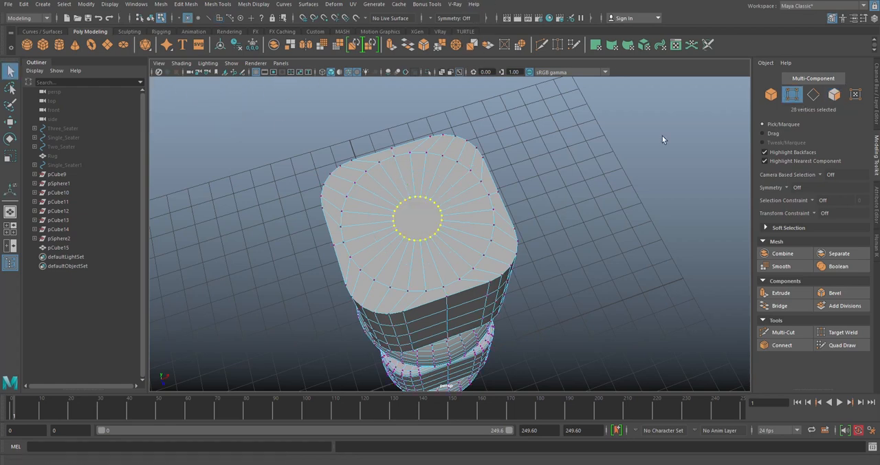
{"action": "left_click", "coordinate": [438, 45]}
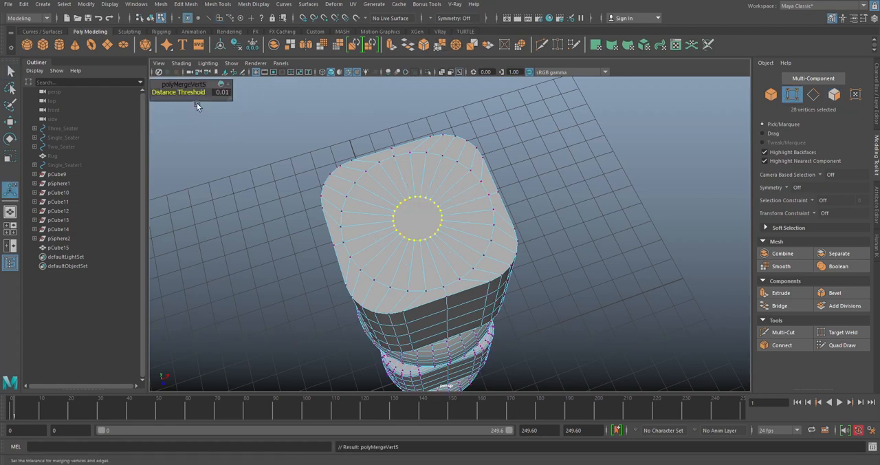
{"action": "left_click_drag", "start_coordinate": [440, 212], "coordinate": [435, 214], "text": "alt"}
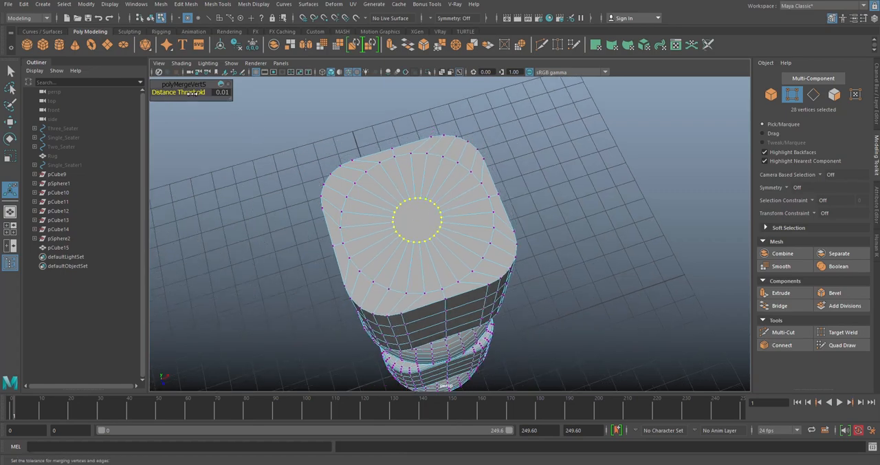
{"action": "key", "text": "w"}
{"action": "left_click_drag", "start_coordinate": [428, 184], "coordinate": [470, 141], "text": "alt"}
{"action": "right_click_drag", "start_coordinate": [472, 139], "coordinate": [535, 129]}
{"action": "left_click_drag", "start_coordinate": [546, 148], "coordinate": [497, 210], "text": "alt"}
{"action": "left_click", "coordinate": [618, 196]}
- Connect the edges radiating from the top cap's centre vertex with 2 segments to add two concentric rings
{"action": "left_click", "coordinate": [474, 198]}
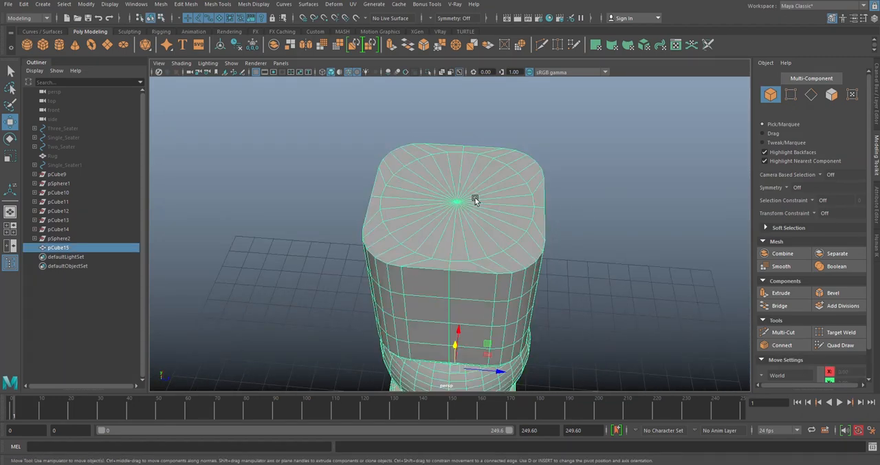
{"action": "left_click", "coordinate": [791, 95]}
{"action": "left_click", "coordinate": [460, 203]}
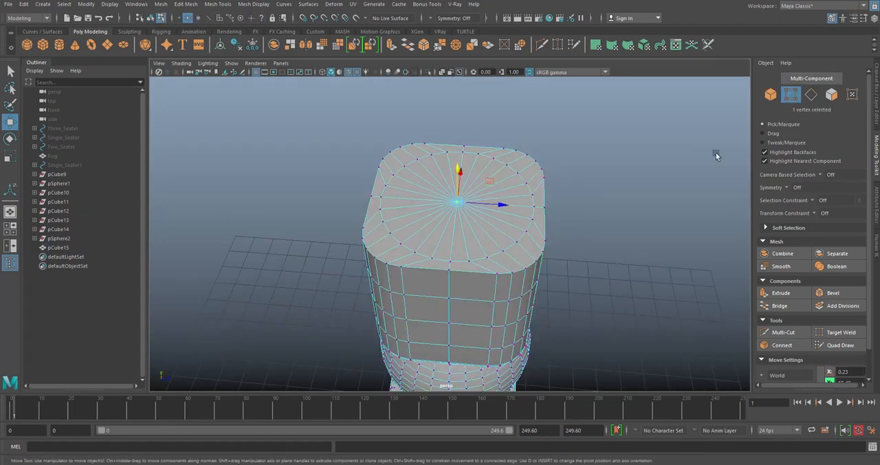
{"action": "left_click", "coordinate": [811, 95]}
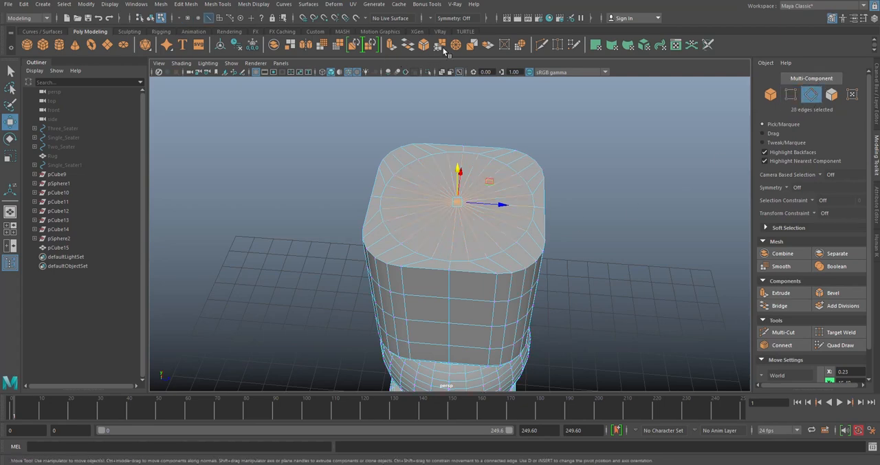
{"action": "right_click_drag", "start_coordinate": [638, 133], "coordinate": [624, 292], "text": "shift"}
{"action": "mouse_move", "coordinate": [578, 185]}
{"action": "left_mouse_down"}
{"action": "mouse_move", "coordinate": [530, 186]}
{"action": "mouse_move", "coordinate": [579, 188]}
{"action": "mouse_move", "coordinate": [563, 187]}
{"action": "left_mouse_up"}
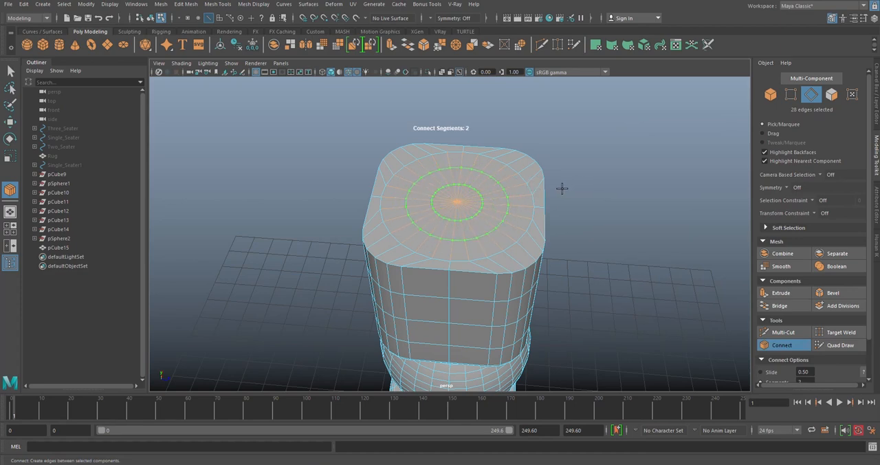
{"action": "key", "text": "w"}
- Bevel the outer edge loop around the top of the upper cube with 3 segments and return to object mode
{"action": "left_click_drag", "start_coordinate": [630, 204], "coordinate": [585, 192], "text": "alt"}
{"action": "left_click", "coordinate": [525, 198]}
{"action": "left_click_drag", "start_coordinate": [524, 198], "coordinate": [498, 209], "text": "alt"}
{"action": "right_click_drag", "start_coordinate": [498, 209], "coordinate": [644, 205], "text": "alt"}
{"action": "double_click", "coordinate": [498, 204]}
{"action": "left_click", "coordinate": [425, 46]}
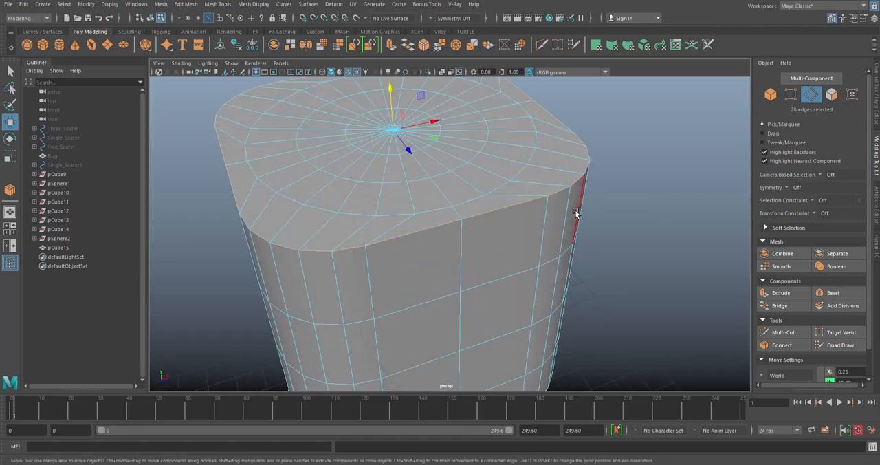
{"action": "left_click", "coordinate": [166, 101]}
{"action": "middle_click_drag", "start_coordinate": [166, 101], "coordinate": [174, 101]}
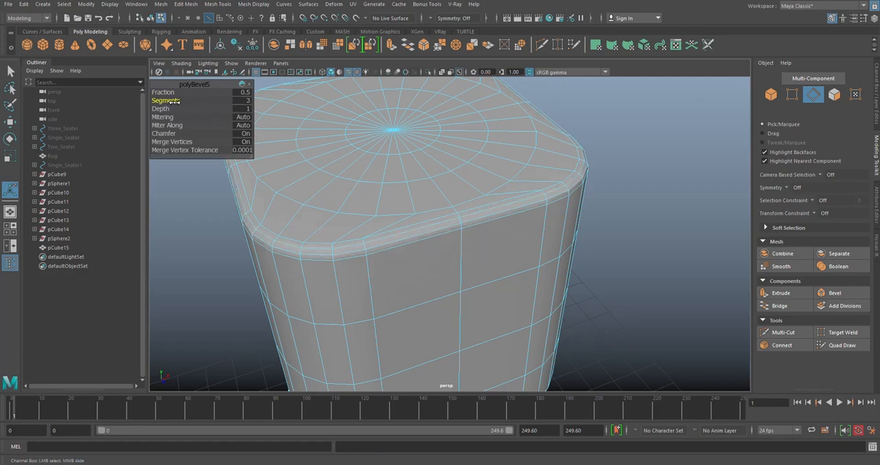
{"action": "right_click_drag", "start_coordinate": [578, 134], "coordinate": [631, 131]}
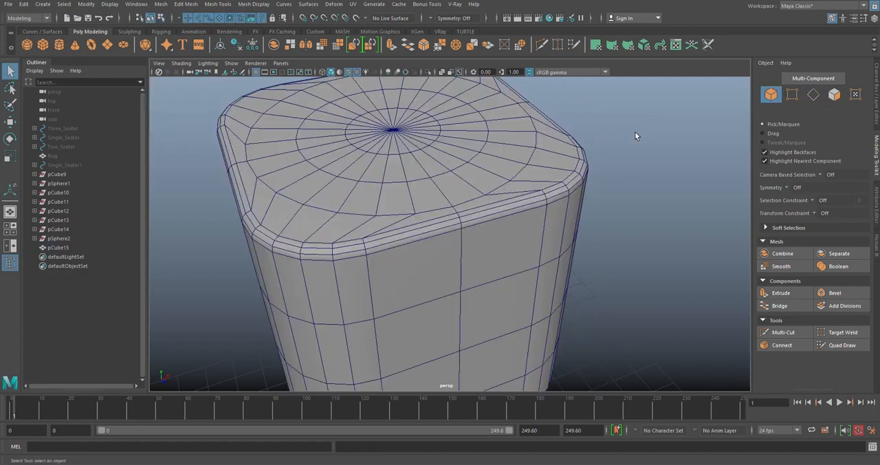
- Examine the bevelled rim and the rebuilt cap of the upper cube from several angles
{"action": "left_click", "coordinate": [461, 178]}
{"action": "left_click_drag", "start_coordinate": [460, 177], "coordinate": [441, 152], "text": "alt"}
{"action": "left_click", "coordinate": [604, 164]}
{"action": "scroll", "coordinate": [543, 166], "scroll_direction": "down", "scroll_amount": 5}
{"action": "left_click_drag", "start_coordinate": [529, 168], "coordinate": [470, 194], "text": "alt"}
{"action": "left_click", "coordinate": [469, 194]}
{"action": "left_click", "coordinate": [567, 195]}
{"action": "left_click_drag", "start_coordinate": [567, 196], "coordinate": [506, 197], "text": "alt"}
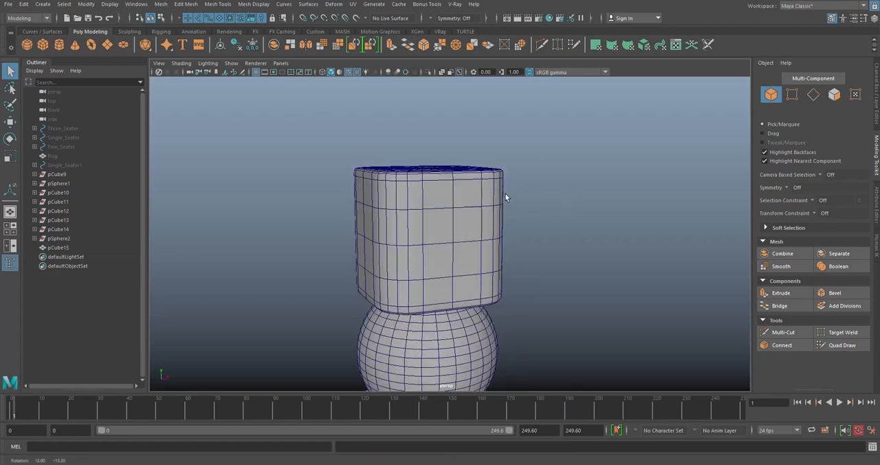
- Hide the wireframe on shaded objects and examine the whole stacked column for smooth shading
{"action": "left_click", "coordinate": [347, 72]}
{"action": "mouse_move", "coordinate": [521, 152]}
{"action": "left_mouse_down", "text": "alt"}
{"action": "mouse_move", "coordinate": [526, 210]}
{"action": "mouse_move", "coordinate": [559, 161]}
{"action": "left_mouse_up", "text": "alt"}
{"action": "scroll", "coordinate": [524, 200], "scroll_direction": "down", "scroll_amount": 4}
{"action": "mouse_move", "coordinate": [525, 200]}
{"action": "left_mouse_down", "text": "alt"}
{"action": "mouse_move", "coordinate": [448, 161]}
{"action": "mouse_move", "coordinate": [521, 222]}
{"action": "mouse_move", "coordinate": [541, 204]}
{"action": "left_mouse_up", "text": "alt"}
{"action": "left_click", "coordinate": [442, 226]}
{"action": "scroll", "coordinate": [488, 217], "scroll_direction": "up", "scroll_amount": 4}
{"action": "scroll", "coordinate": [489, 213], "scroll_direction": "up", "scroll_amount": 2}
{"action": "left_click", "coordinate": [542, 203]}
{"action": "scroll", "coordinate": [442, 186], "scroll_direction": "down", "scroll_amount": 3}
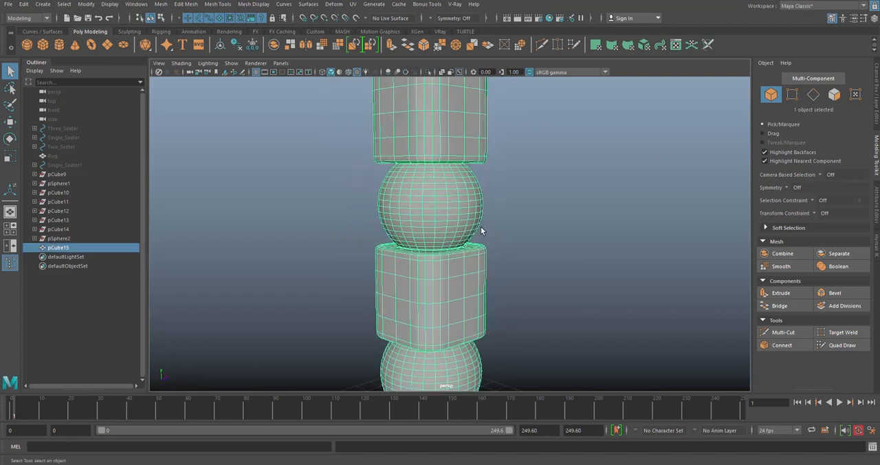
{"action": "left_click", "coordinate": [575, 206]}
{"action": "scroll", "coordinate": [576, 206], "scroll_direction": "down", "scroll_amount": 5}
{"action": "left_click_drag", "start_coordinate": [576, 206], "coordinate": [470, 229], "text": "alt"}
{"action": "left_click", "coordinate": [450, 231]}
{"action": "scroll", "coordinate": [491, 229], "scroll_direction": "down", "scroll_amount": 3}
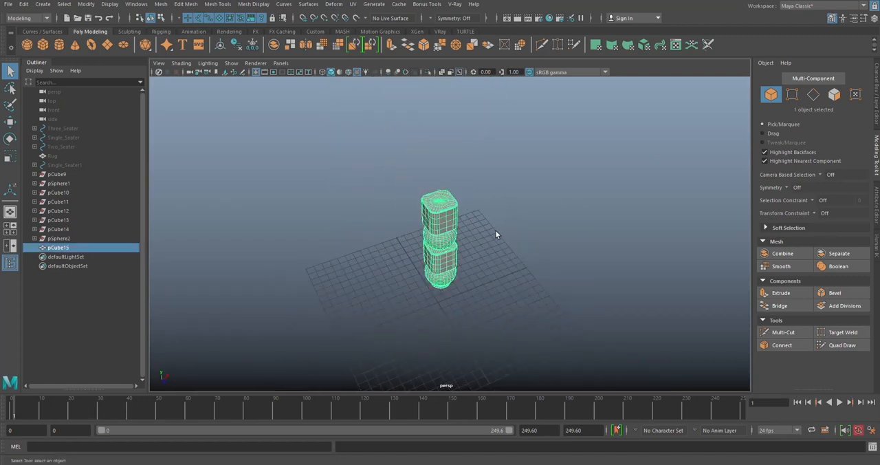
{"action": "left_click", "coordinate": [497, 230]}
{"action": "left_click_drag", "start_coordinate": [499, 252], "coordinate": [585, 197], "text": "alt"}
{"action": "left_click", "coordinate": [457, 261]}
{"action": "key", "text": "w"}
{"action": "left_click", "coordinate": [357, 244]}
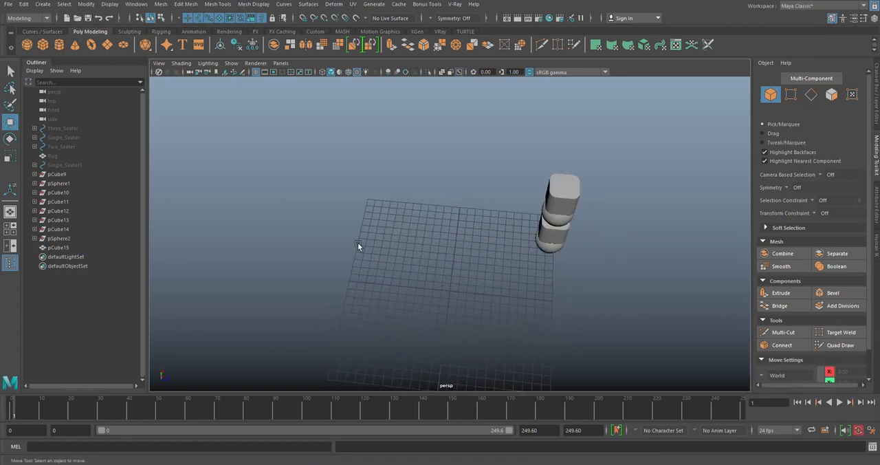
{"action": "left_click", "coordinate": [108, 44]}
{"action": "left_click_drag", "start_coordinate": [480, 299], "coordinate": [488, 241], "text": "alt"}
{"action": "scroll", "coordinate": [459, 231], "scroll_direction": "up", "scroll_amount": 3}
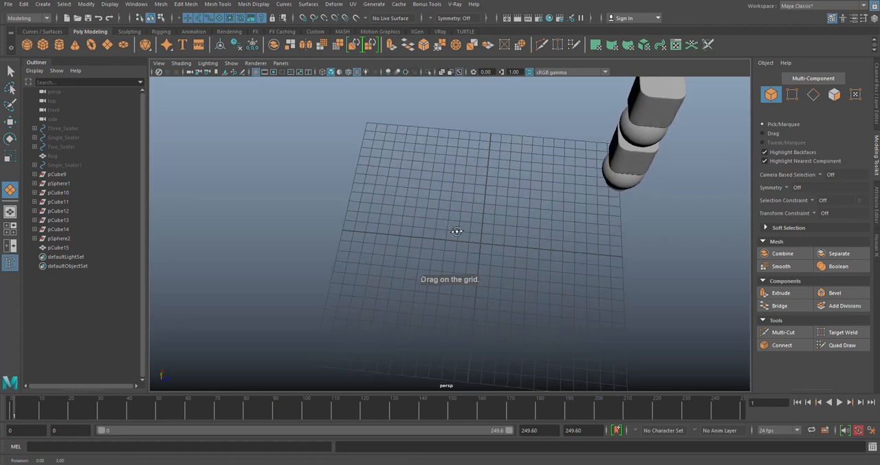
{"action": "left_click_drag", "start_coordinate": [417, 233], "coordinate": [421, 241], "text": "alt"}
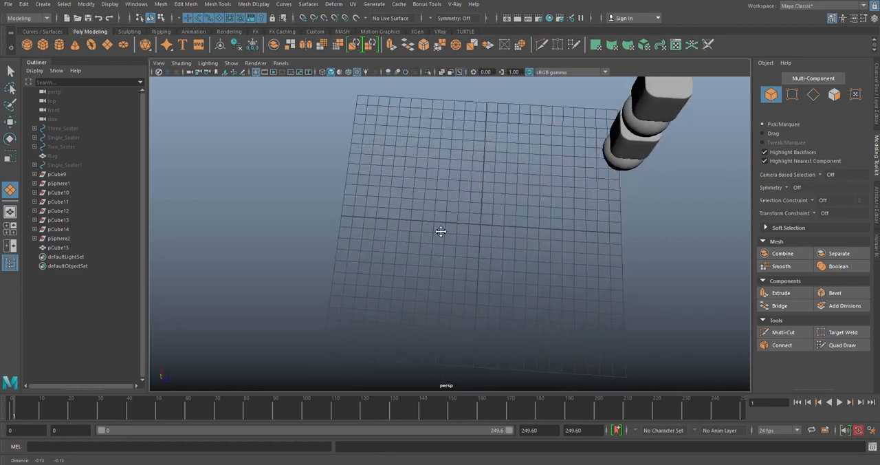
{"action": "middle_click_drag", "start_coordinate": [433, 236], "coordinate": [440, 230], "text": "alt"}
{"action": "left_click_drag", "start_coordinate": [315, 110], "coordinate": [684, 322]}
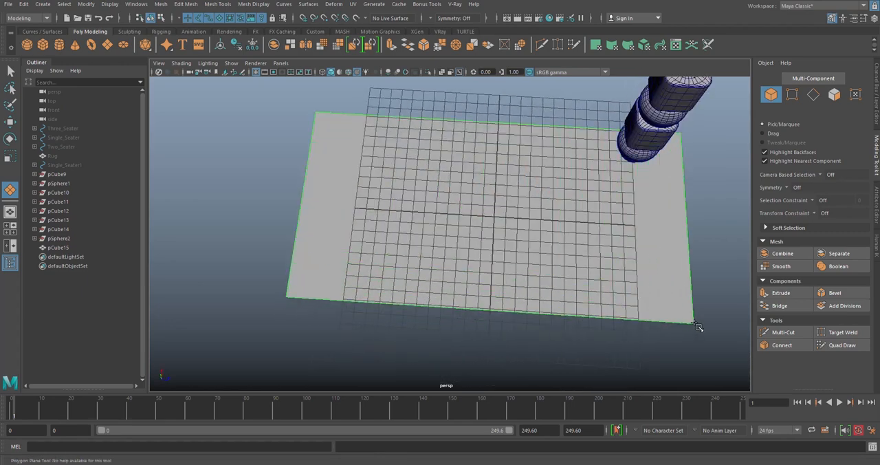
{"action": "key", "text": "w"}
{"action": "left_click_drag", "start_coordinate": [471, 209], "coordinate": [469, 187]}
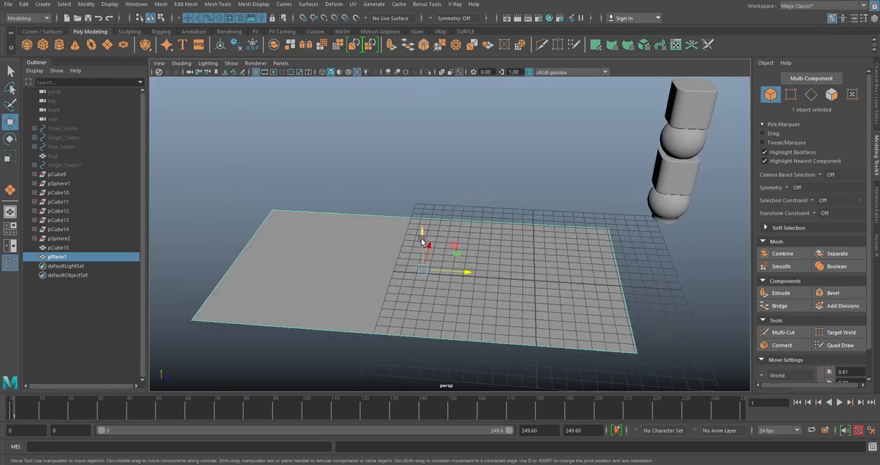
{"action": "left_click_drag", "start_coordinate": [422, 235], "coordinate": [423, 221]}
{"action": "left_click", "coordinate": [460, 168]}
{"action": "left_click", "coordinate": [473, 260]}
{"action": "left_click_drag", "start_coordinate": [473, 259], "coordinate": [454, 226], "text": "alt"}
{"action": "middle_click_drag", "start_coordinate": [454, 226], "coordinate": [388, 154], "text": "alt"}
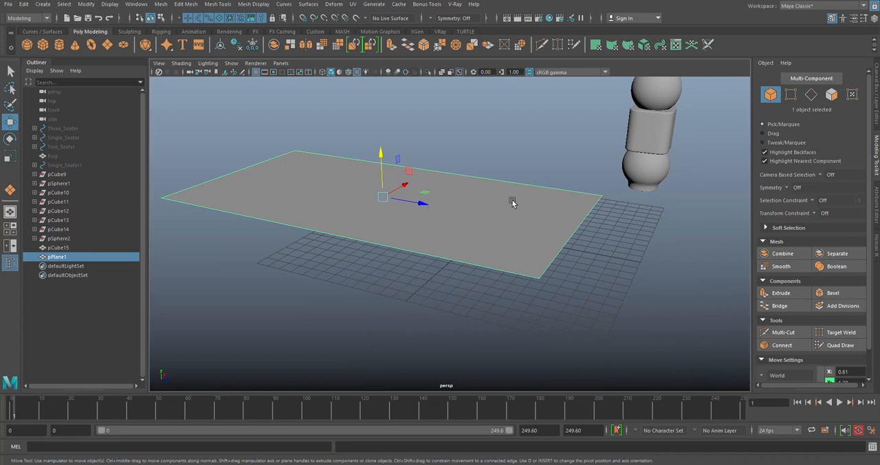
{"action": "key", "text": "Delete"}
- Draw a flat polygon cube beside the column, about 15.7 wide, 1.5 high and 31.9 deep
{"action": "left_click", "coordinate": [49, 43]}
{"action": "left_click_drag", "start_coordinate": [425, 206], "coordinate": [405, 211], "text": "alt"}
{"action": "right_click_drag", "start_coordinate": [405, 210], "coordinate": [364, 216], "text": "alt"}
{"action": "left_click_drag", "start_coordinate": [363, 216], "coordinate": [391, 222], "text": "alt"}
{"action": "left_click_drag", "start_coordinate": [296, 165], "coordinate": [521, 272]}
{"action": "key", "text": "w"}
{"action": "left_click", "coordinate": [491, 142]}
{"action": "left_click", "coordinate": [434, 226]}
{"action": "left_click_drag", "start_coordinate": [434, 226], "coordinate": [414, 210], "text": "alt"}
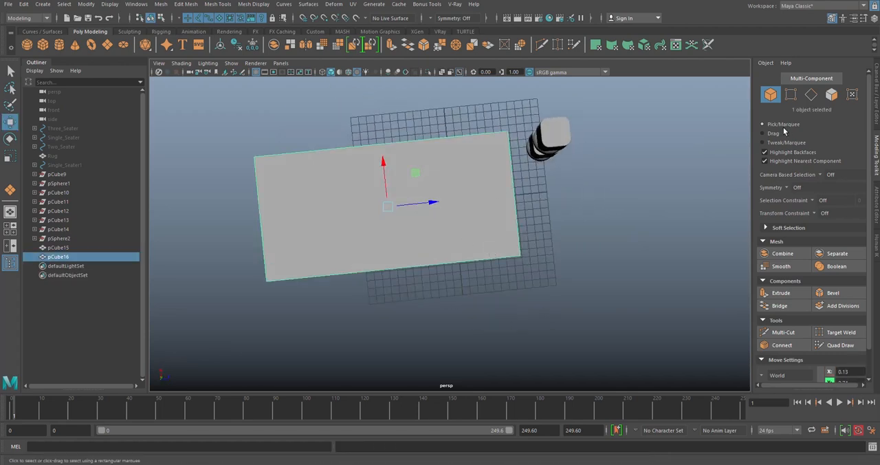
- Adjust the flat box's width and depth through its polyCube creation settings and deselect it
{"action": "left_click", "coordinate": [873, 74]}
{"action": "left_click", "coordinate": [783, 185]}
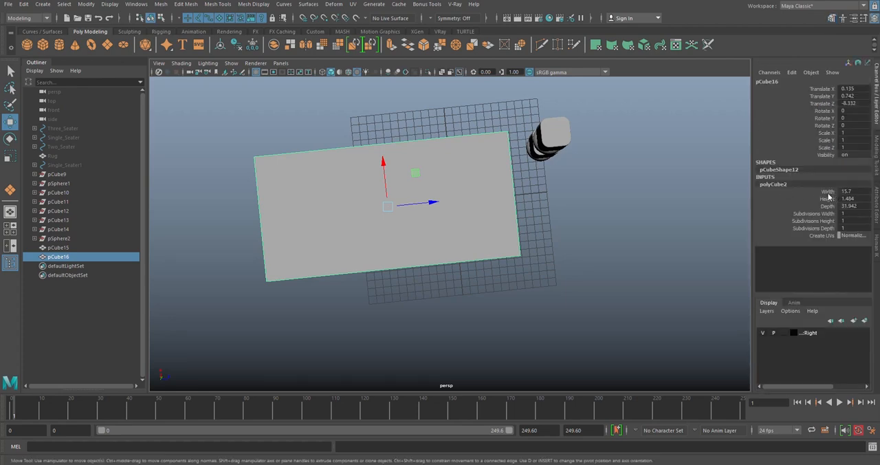
{"action": "left_click", "coordinate": [825, 190]}
{"action": "middle_click_drag", "start_coordinate": [451, 196], "coordinate": [557, 209]}
{"action": "left_click", "coordinate": [827, 205]}
{"action": "left_click", "coordinate": [827, 191]}
{"action": "middle_click_drag", "start_coordinate": [475, 202], "coordinate": [480, 203]}
{"action": "key", "text": "w"}
{"action": "left_click", "coordinate": [578, 189]}
- Show the wireframe on shaded objects and bevel the flat box's four vertical corner edges
{"action": "mouse_move", "coordinate": [505, 172]}
{"action": "left_mouse_down", "text": "alt"}
{"action": "mouse_move", "coordinate": [491, 149]}
{"action": "mouse_move", "coordinate": [488, 208]}
{"action": "left_mouse_up", "text": "alt"}
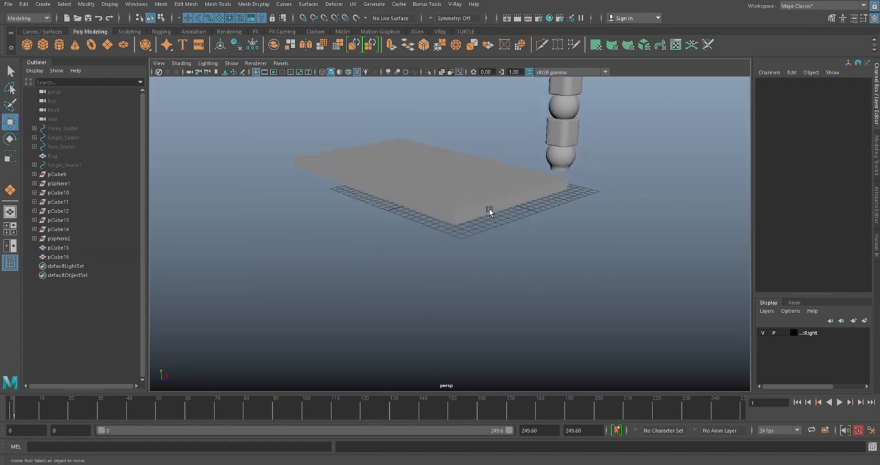
{"action": "scroll", "coordinate": [489, 209], "scroll_direction": "up", "scroll_amount": 3}
{"action": "left_click", "coordinate": [350, 74]}
{"action": "mouse_move", "coordinate": [450, 155]}
{"action": "left_mouse_down", "text": "alt"}
{"action": "mouse_move", "coordinate": [477, 184]}
{"action": "mouse_move", "coordinate": [442, 172]}
{"action": "left_mouse_up", "text": "alt"}
{"action": "left_click", "coordinate": [491, 215]}
{"action": "right_click_drag", "start_coordinate": [489, 179], "coordinate": [488, 164]}
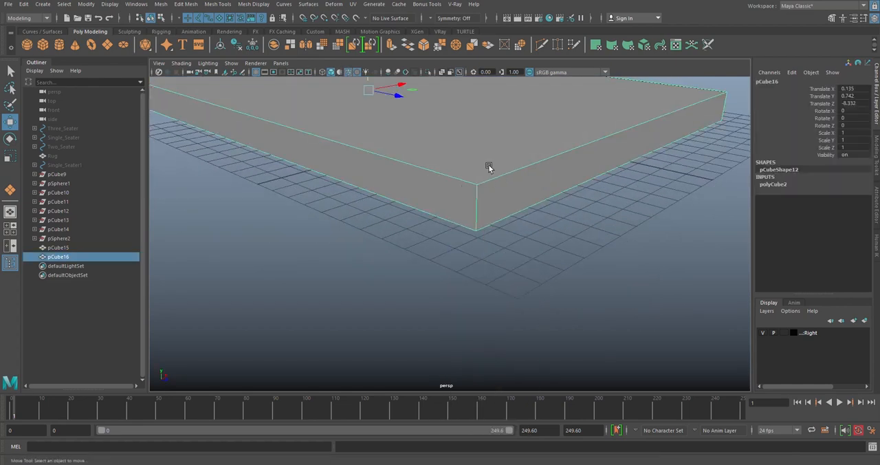
{"action": "left_click", "coordinate": [479, 203]}
{"action": "left_click", "coordinate": [723, 106], "text": "shift"}
{"action": "double_click", "coordinate": [723, 106], "text": "shift"}
{"action": "scroll", "coordinate": [723, 106], "scroll_direction": "down", "scroll_amount": 5}
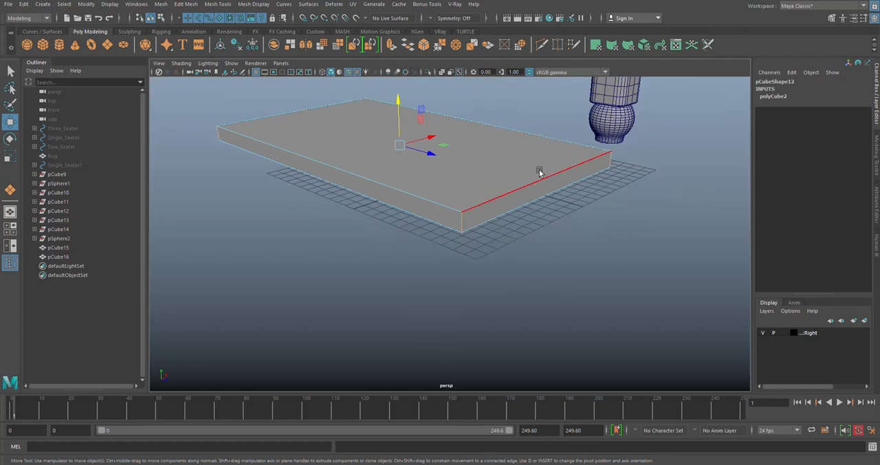
{"action": "left_click", "coordinate": [424, 46]}
{"action": "scroll", "coordinate": [481, 191], "scroll_direction": "up", "scroll_amount": 2}
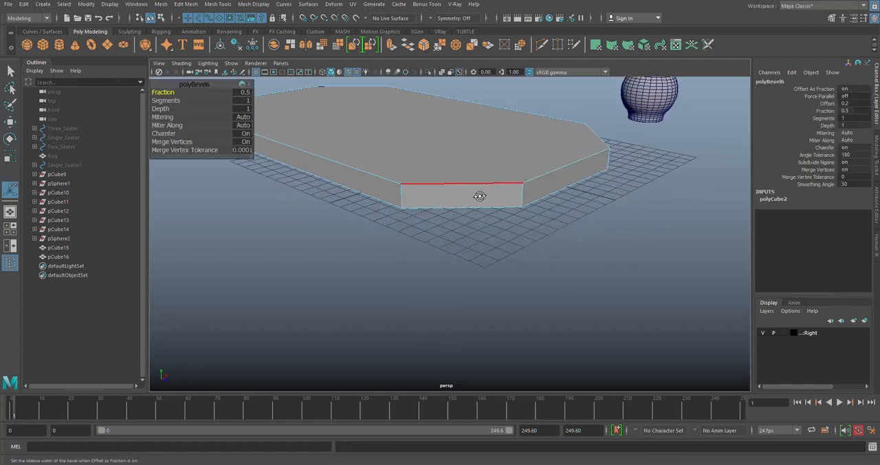
- Set the corner bevel to 5 segments with a fraction of 0.2
{"action": "left_click_drag", "start_coordinate": [480, 191], "coordinate": [477, 209], "text": "alt"}
{"action": "scroll", "coordinate": [477, 208], "scroll_direction": "down", "scroll_amount": 3}
{"action": "mouse_move", "coordinate": [163, 93]}
{"action": "middle_mouse_down"}
{"action": "mouse_move", "coordinate": [168, 100]}
{"action": "mouse_move", "coordinate": [174, 92]}
{"action": "middle_mouse_up"}
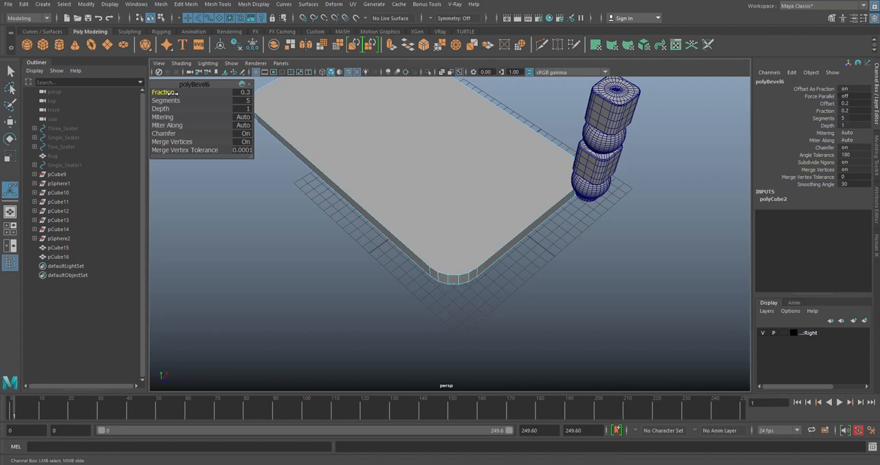
{"action": "left_click_drag", "start_coordinate": [380, 176], "coordinate": [485, 208], "text": "alt"}
{"action": "scroll", "coordinate": [487, 201], "scroll_direction": "up", "scroll_amount": 3}
{"action": "left_click_drag", "start_coordinate": [606, 269], "coordinate": [534, 241], "text": "alt"}
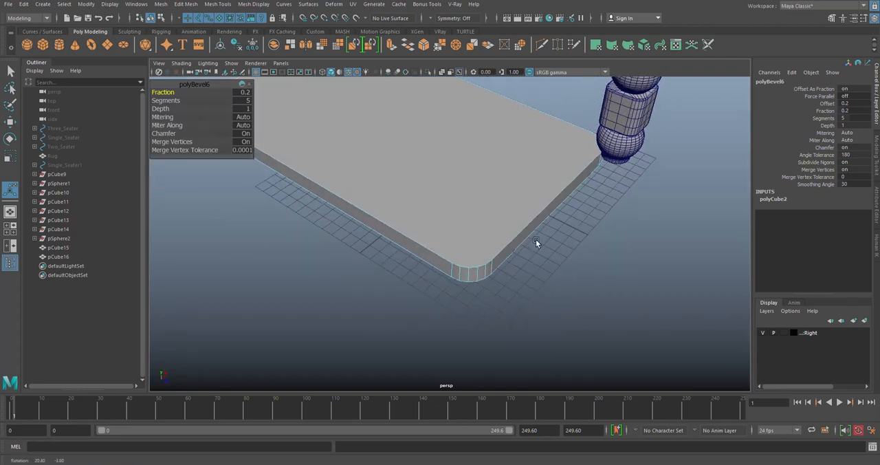
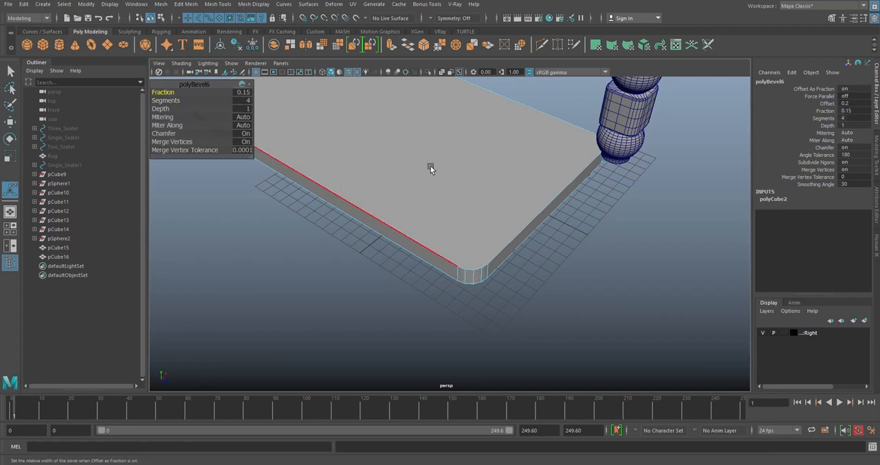
- Set the slab's corner bevel to 5 segments and finish the bevel
{"action": "middle_click_drag", "start_coordinate": [482, 155], "coordinate": [486, 171], "text": "alt"}
{"action": "left_click", "coordinate": [244, 101]}
{"action": "middle_click_drag", "start_coordinate": [349, 152], "coordinate": [375, 170], "text": "alt"}
{"action": "right_click_drag", "start_coordinate": [472, 197], "coordinate": [515, 185]}
{"action": "left_click", "coordinate": [552, 283]}
{"action": "left_click", "coordinate": [490, 252]}
{"action": "left_click_drag", "start_coordinate": [490, 251], "coordinate": [505, 230], "text": "alt"}
{"action": "middle_click_drag", "start_coordinate": [505, 230], "coordinate": [456, 249], "text": "alt"}
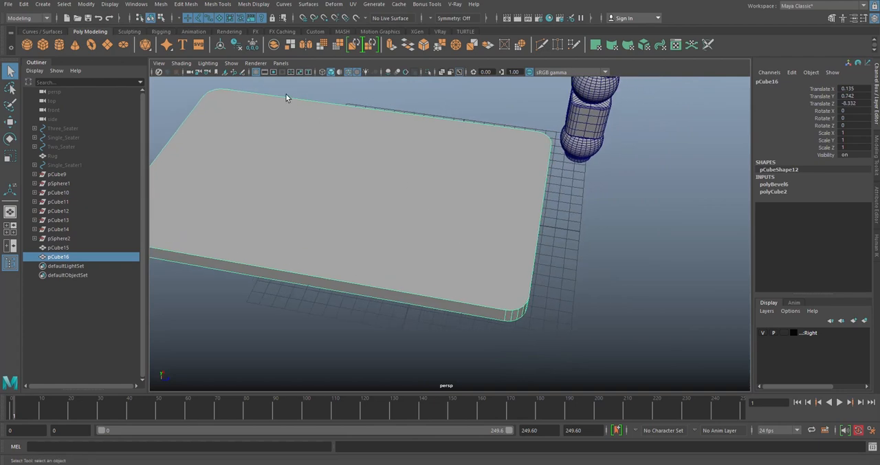
- Extrude the slab's top face inward with an offset of 0.4, and extrude it again with a thickness of 0.5
{"action": "right_click_drag", "start_coordinate": [406, 194], "coordinate": [412, 214]}
{"action": "left_click", "coordinate": [404, 204]}
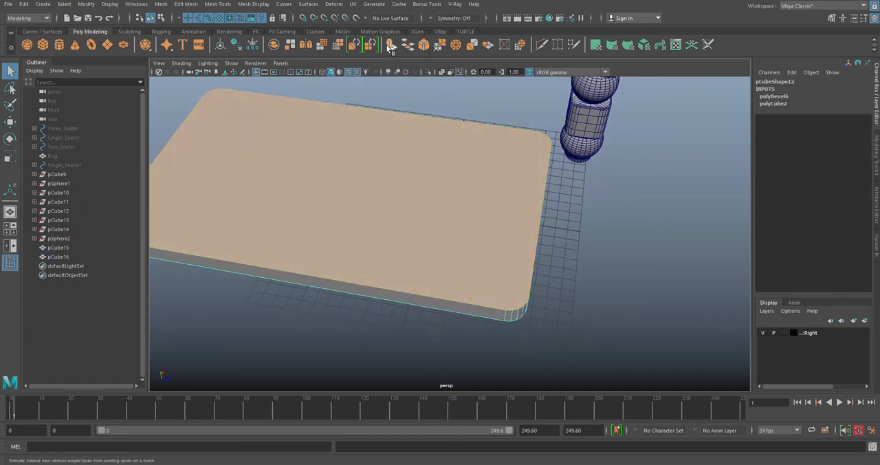
{"action": "key", "text": "ctrl+e"}
{"action": "left_click_drag", "start_coordinate": [158, 109], "coordinate": [161, 109]}
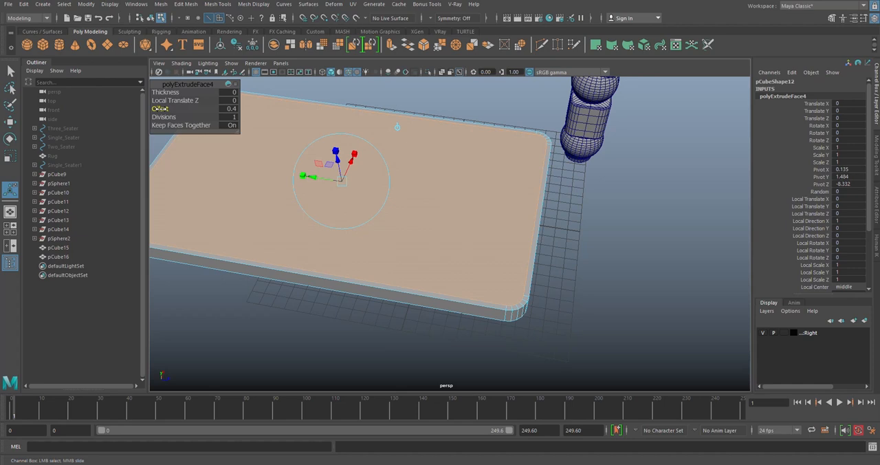
{"action": "left_click_drag", "start_coordinate": [436, 165], "coordinate": [336, 155], "text": "alt"}
{"action": "scroll", "coordinate": [390, 151], "scroll_direction": "up", "scroll_amount": 3}
{"action": "middle_click_drag", "start_coordinate": [450, 162], "coordinate": [515, 182], "text": "alt"}
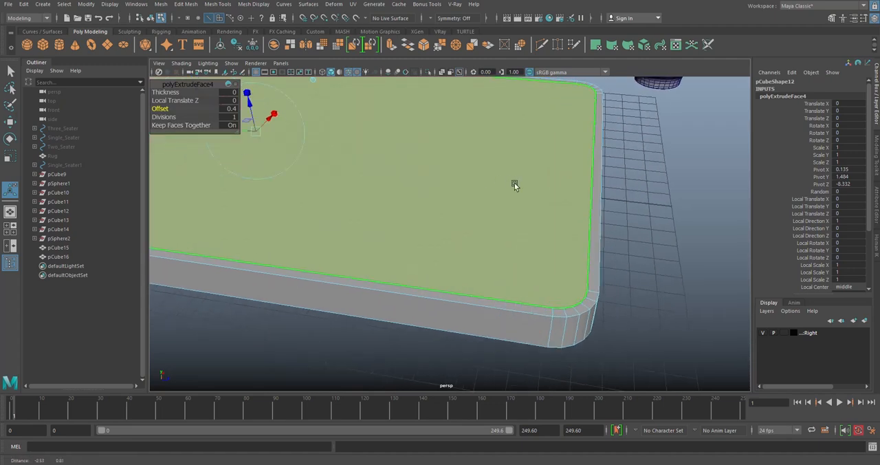
{"action": "scroll", "coordinate": [517, 184], "scroll_direction": "down", "scroll_amount": 2}
{"action": "key", "text": "ctrl+e"}
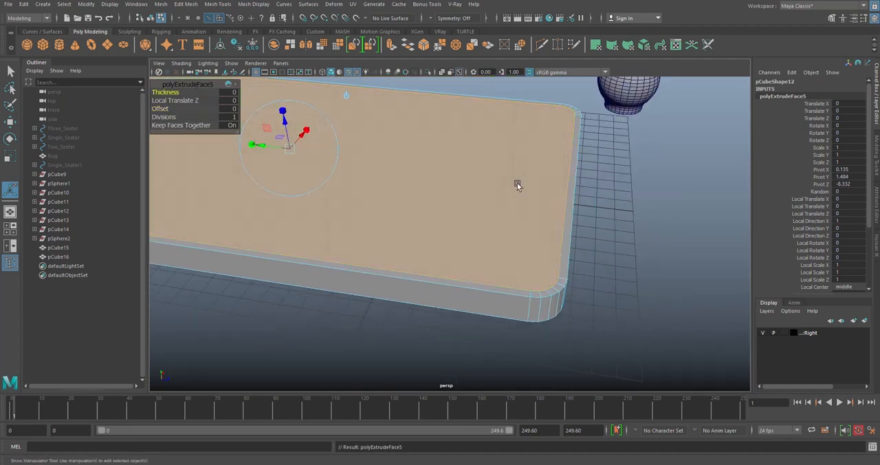
{"action": "left_click_drag", "start_coordinate": [166, 92], "coordinate": [170, 93]}
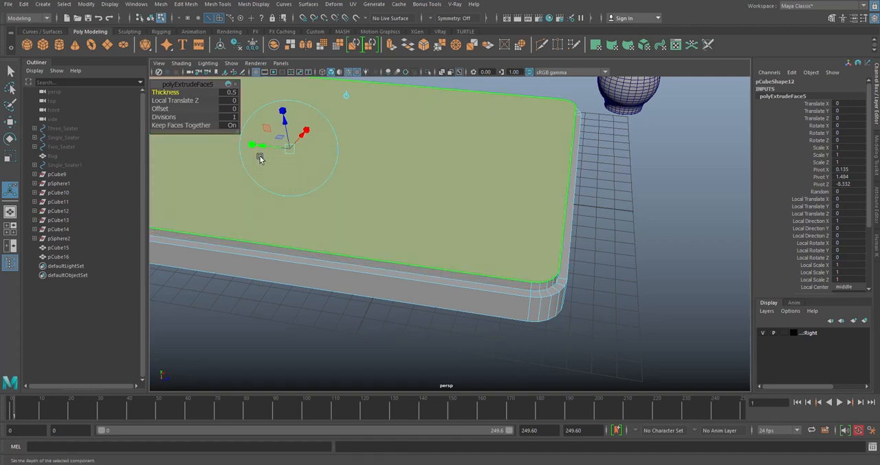
- Build a second tier by extruding the top face with a 0.4 offset and extruding it once more by 0.5 thickness
{"action": "key", "text": "ctrl+e"}
{"action": "left_click", "coordinate": [161, 108]}
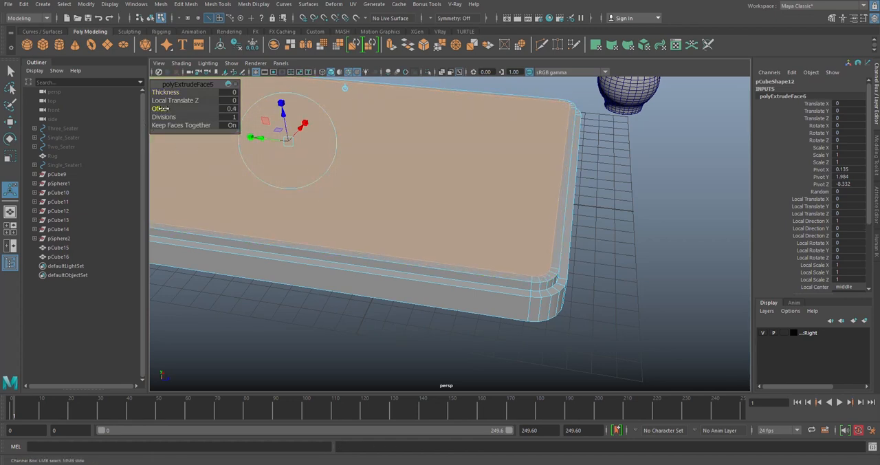
{"action": "key", "text": "ctrl+e"}
{"action": "left_click_drag", "start_coordinate": [166, 92], "coordinate": [169, 92]}
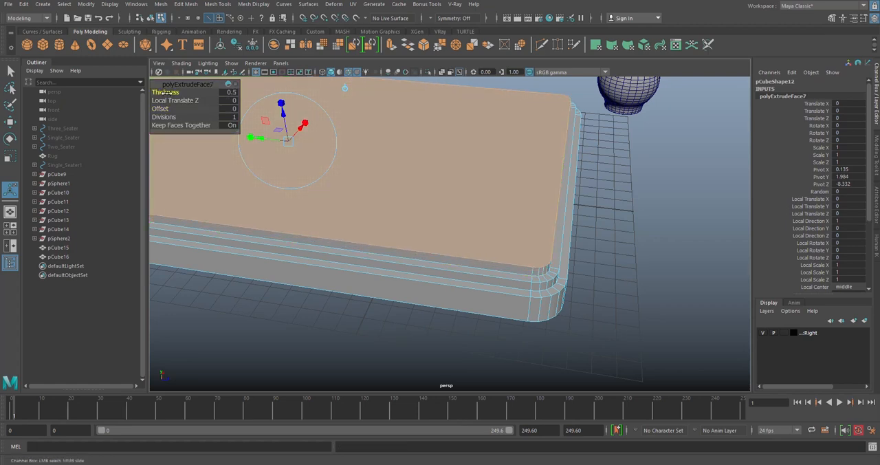
- Extrude the uppermost face inward with an offset of 0.4 and end the extrusion
{"action": "key", "text": "ctrl+e"}
{"action": "left_click_drag", "start_coordinate": [159, 109], "coordinate": [161, 109]}
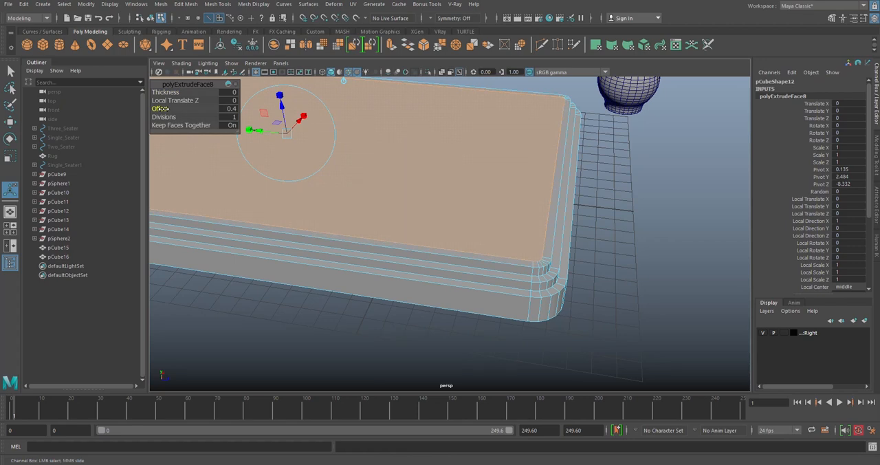
{"action": "left_click", "coordinate": [633, 252]}
{"action": "scroll", "coordinate": [632, 253], "scroll_direction": "down", "scroll_amount": 5}
{"action": "left_click_drag", "start_coordinate": [633, 252], "coordinate": [453, 244], "text": "alt"}
{"action": "scroll", "coordinate": [448, 228], "scroll_direction": "up", "scroll_amount": 4}
{"action": "right_click_drag", "start_coordinate": [414, 150], "coordinate": [415, 179]}
- Select the slab's top face, grow the selection by one ring and lower it to about 2.175 in Y
{"action": "left_click", "coordinate": [409, 165]}
{"action": "key", "text": "w"}
{"action": "scroll", "coordinate": [392, 118], "scroll_direction": "up", "scroll_amount": 5}
{"action": "left_click_drag", "start_coordinate": [391, 117], "coordinate": [415, 148], "text": "alt"}
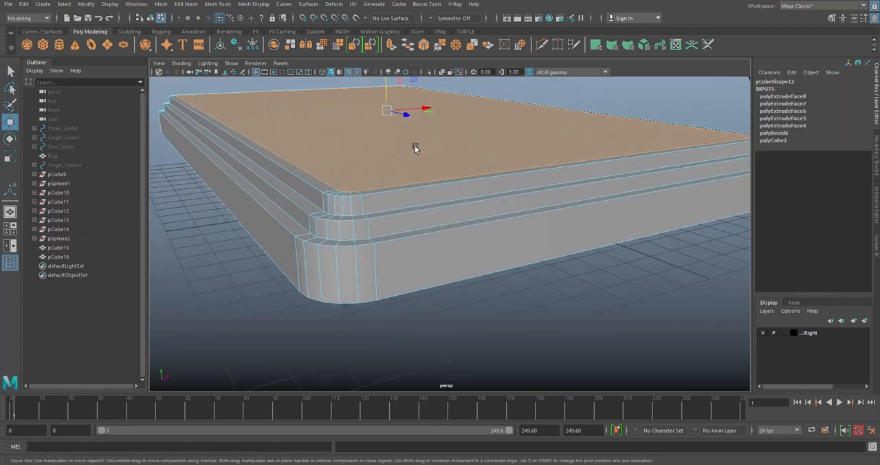
{"action": "key", "text": "shift+period"}
{"action": "left_click_drag", "start_coordinate": [385, 81], "coordinate": [386, 90]}
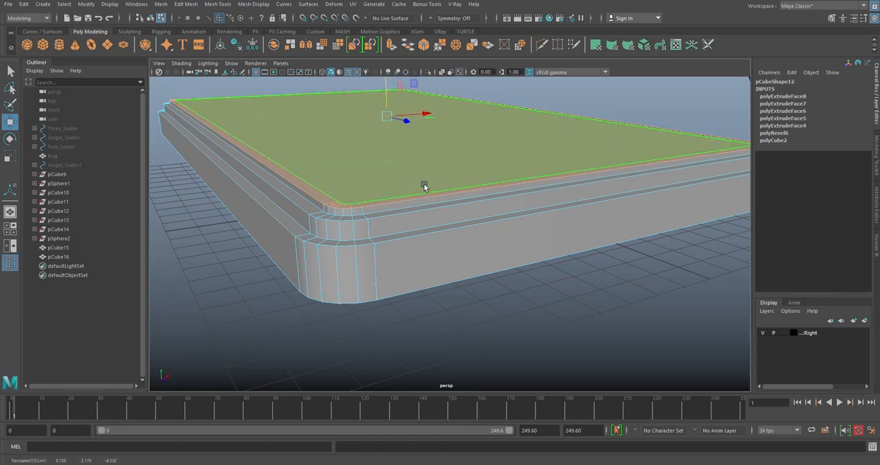
- In the front view, move the vertices of the slab's upper levels down to flatten the tiers, and clear the selection
{"action": "scroll", "coordinate": [423, 191], "scroll_direction": "down", "scroll_amount": 5}
{"action": "key", "text": "space"}
{"action": "key", "text": "space"}
{"action": "key", "text": "f"}
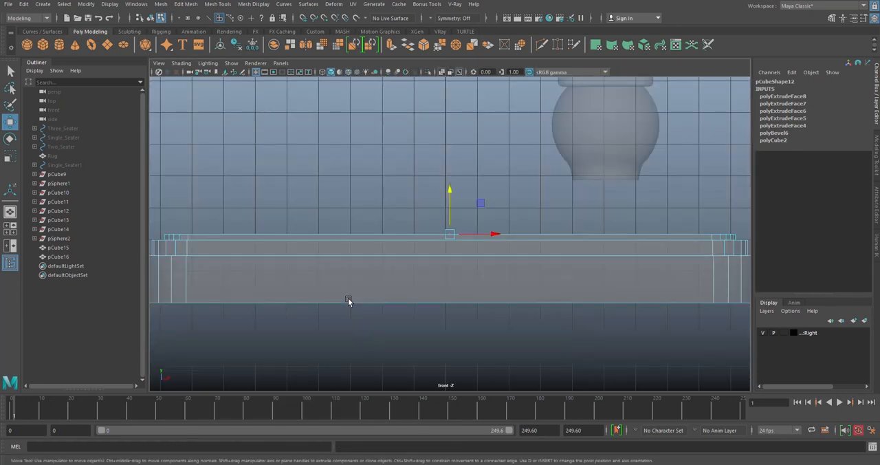
{"action": "scroll", "coordinate": [349, 300], "scroll_direction": "down", "scroll_amount": 5}
{"action": "right_click_drag", "start_coordinate": [321, 165], "coordinate": [280, 164]}
{"action": "left_click_drag", "start_coordinate": [249, 213], "coordinate": [650, 251]}
{"action": "left_click_drag", "start_coordinate": [445, 196], "coordinate": [452, 215]}
{"action": "left_click_drag", "start_coordinate": [248, 231], "coordinate": [640, 256]}
{"action": "scroll", "coordinate": [442, 245], "scroll_direction": "up", "scroll_amount": 3}
{"action": "left_click_drag", "start_coordinate": [449, 227], "coordinate": [452, 235]}
{"action": "left_click", "coordinate": [688, 293]}
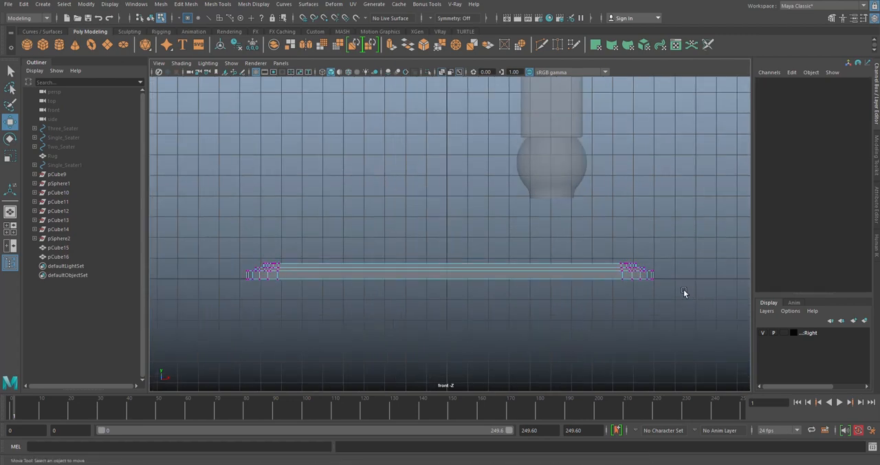
- Raise all vertices above the slab's base slightly and deselect them
{"action": "left_click_drag", "start_coordinate": [216, 250], "coordinate": [712, 273]}
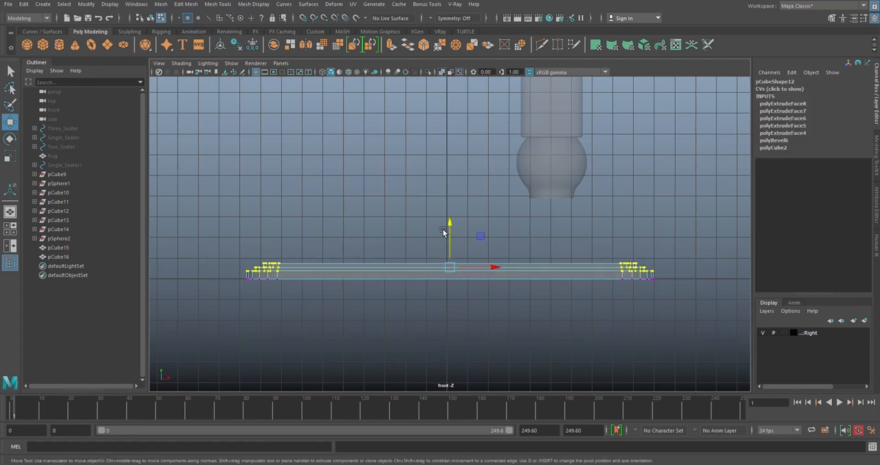
{"action": "left_click_drag", "start_coordinate": [447, 236], "coordinate": [447, 229]}
{"action": "left_click", "coordinate": [392, 220]}
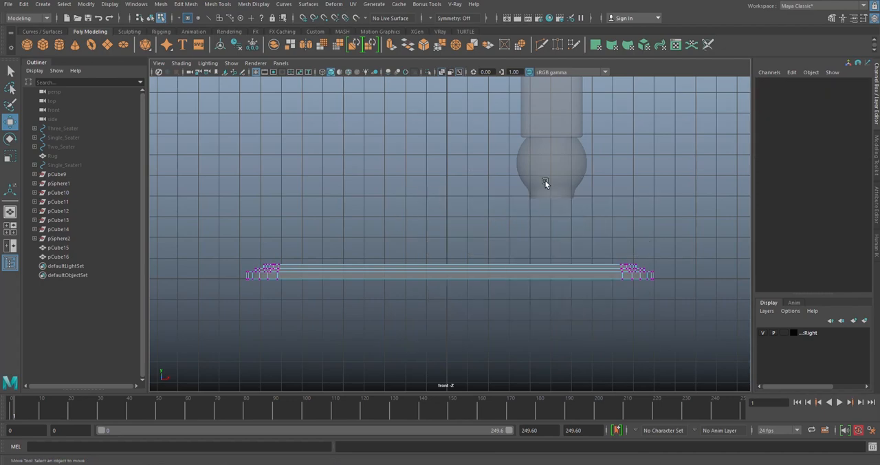
- Examine the tiered slab and its rounded corners from several angles in the perspective view
{"action": "key", "text": "space"}
{"action": "key", "text": "space"}
{"action": "left_click_drag", "start_coordinate": [586, 148], "coordinate": [524, 172], "text": "alt"}
{"action": "right_click_drag", "start_coordinate": [466, 104], "coordinate": [510, 91]}
{"action": "scroll", "coordinate": [546, 206], "scroll_direction": "down", "scroll_amount": 5}
{"action": "scroll", "coordinate": [546, 206], "scroll_direction": "up", "scroll_amount": 4}
{"action": "left_click_drag", "start_coordinate": [546, 206], "coordinate": [400, 191], "text": "alt"}
{"action": "scroll", "coordinate": [463, 187], "scroll_direction": "up", "scroll_amount": 4}
{"action": "scroll", "coordinate": [395, 182], "scroll_direction": "down", "scroll_amount": 3}
{"action": "left_click", "coordinate": [483, 224]}
{"action": "scroll", "coordinate": [484, 225], "scroll_direction": "down", "scroll_amount": 5}
{"action": "left_click_drag", "start_coordinate": [485, 229], "coordinate": [413, 130], "text": "alt"}
{"action": "right_click_drag", "start_coordinate": [412, 127], "coordinate": [382, 127]}
{"action": "left_click_drag", "start_coordinate": [426, 165], "coordinate": [436, 191], "text": "alt"}
{"action": "right_click_drag", "start_coordinate": [601, 262], "coordinate": [578, 268], "text": "shift"}
{"action": "scroll", "coordinate": [520, 273], "scroll_direction": "up", "scroll_amount": 6}
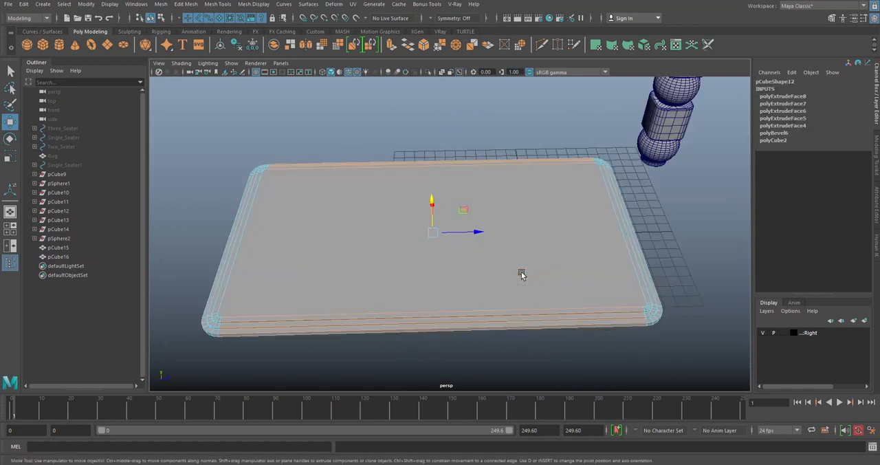
{"action": "left_click_drag", "start_coordinate": [520, 273], "coordinate": [566, 300], "text": "alt"}
{"action": "scroll", "coordinate": [593, 212], "scroll_direction": "up", "scroll_amount": 4}
{"action": "middle_click_drag", "start_coordinate": [677, 165], "coordinate": [497, 301], "text": "alt"}
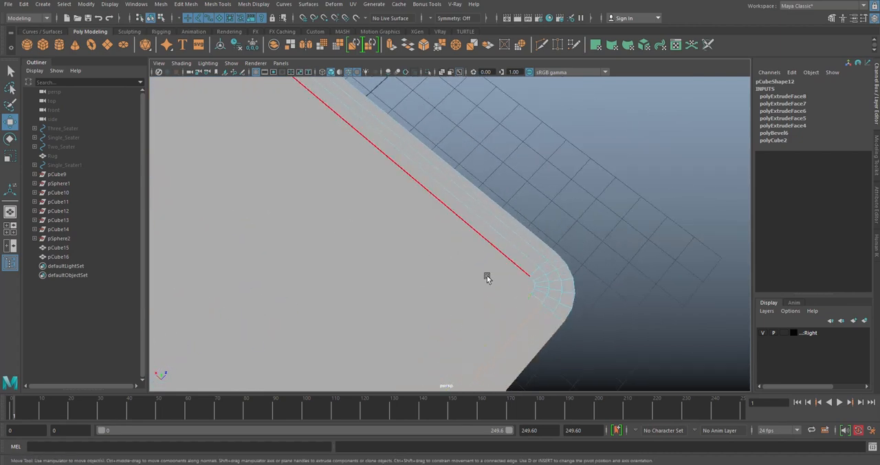
{"action": "scroll", "coordinate": [437, 283], "scroll_direction": "down", "scroll_amount": 2}
{"action": "right_click_drag", "start_coordinate": [354, 250], "coordinate": [343, 249]}
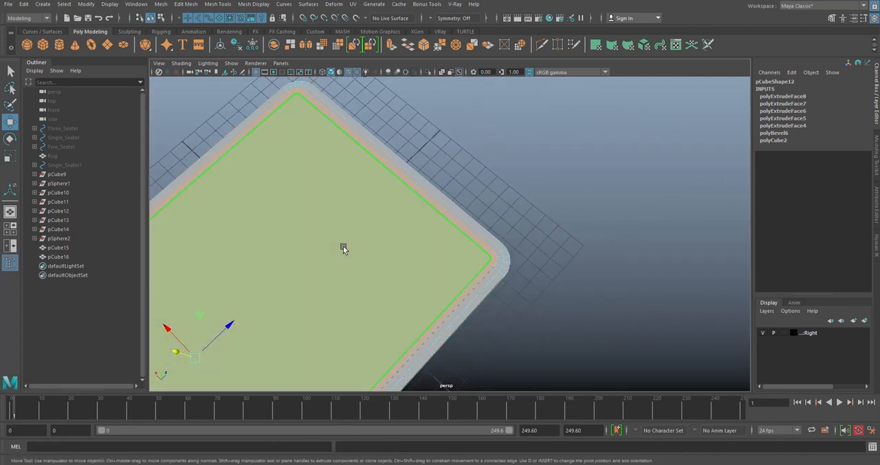
{"action": "scroll", "coordinate": [350, 242], "scroll_direction": "down", "scroll_amount": 4}
{"action": "left_click_drag", "start_coordinate": [441, 245], "coordinate": [381, 239], "text": "alt"}
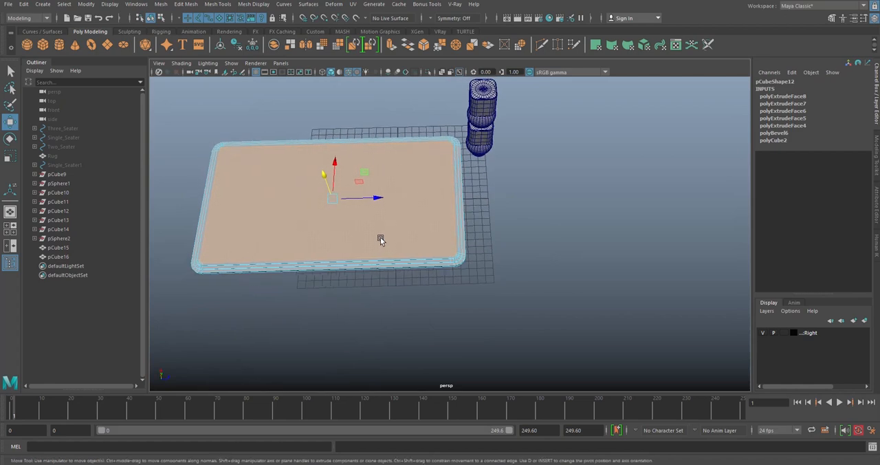
- Preview the slab as a smoothed mesh, return to the normal display and select its top face
{"action": "middle_click_drag", "start_coordinate": [420, 214], "coordinate": [481, 231], "text": "alt"}
{"action": "key", "text": "3"}
{"action": "left_click", "coordinate": [615, 232]}
{"action": "left_click_drag", "start_coordinate": [614, 231], "coordinate": [413, 204], "text": "alt"}
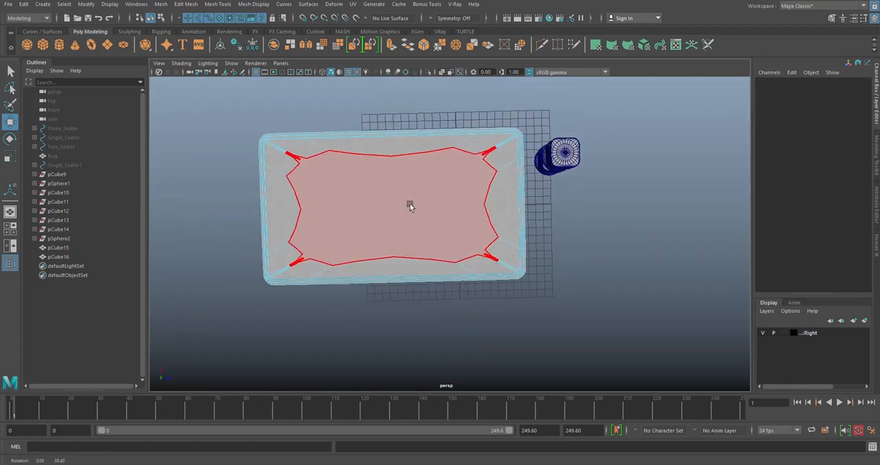
{"action": "left_click", "coordinate": [430, 179]}
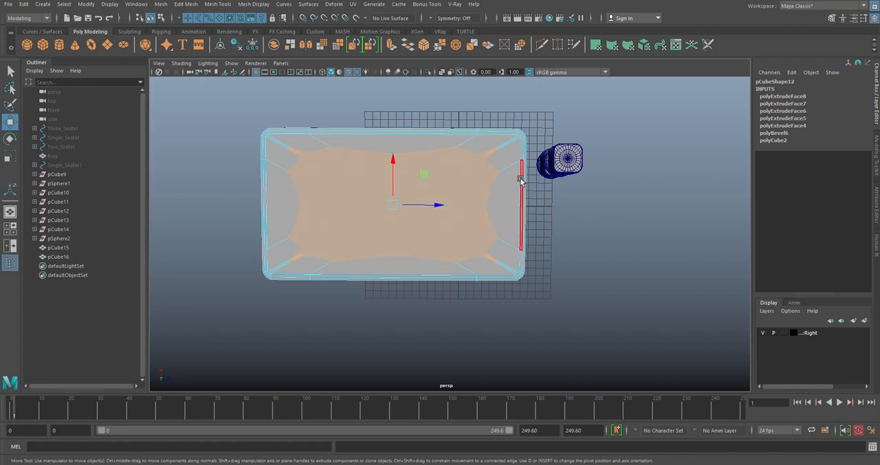
- Connect the slab's opposite edges to add one centre line along its length and one across its width
{"action": "left_click", "coordinate": [579, 218]}
{"action": "left_click_drag", "start_coordinate": [579, 218], "coordinate": [412, 167], "text": "alt"}
{"action": "right_click_drag", "start_coordinate": [422, 146], "coordinate": [422, 127]}
{"action": "left_click_drag", "start_coordinate": [421, 137], "coordinate": [454, 280], "text": "alt"}
{"action": "right_click_drag", "start_coordinate": [619, 200], "coordinate": [605, 327], "text": "shift"}
{"action": "left_click_drag", "start_coordinate": [604, 327], "coordinate": [501, 170], "text": "alt"}
{"action": "right_click_drag", "start_coordinate": [497, 149], "coordinate": [487, 280], "text": "shift"}
{"action": "left_click_drag", "start_coordinate": [488, 278], "coordinate": [589, 211], "text": "alt"}
{"action": "middle_click_drag", "start_coordinate": [501, 148], "coordinate": [474, 170], "text": "alt"}
{"action": "scroll", "coordinate": [474, 170], "scroll_direction": "up", "scroll_amount": 2}
{"action": "scroll", "coordinate": [475, 170], "scroll_direction": "down", "scroll_amount": 2}
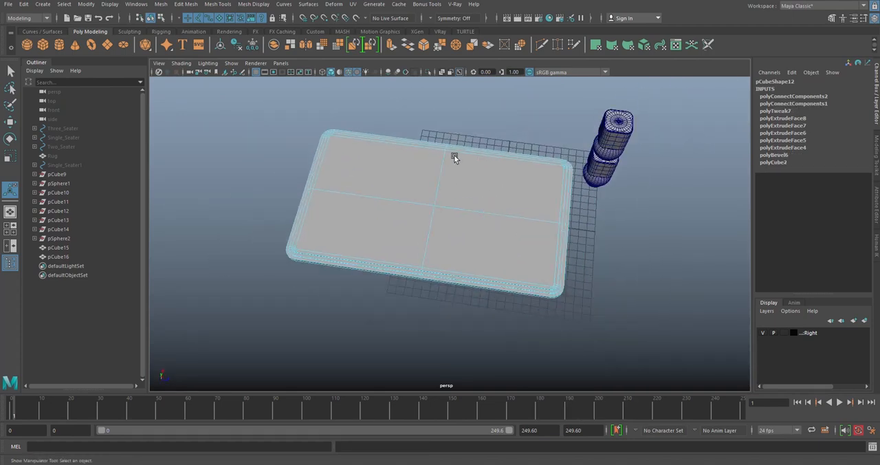
- Select the whole slab in object mode with the Move tool and centre its pivot
{"action": "right_click_drag", "start_coordinate": [459, 117], "coordinate": [462, 148]}
{"action": "scroll", "coordinate": [364, 178], "scroll_direction": "up", "scroll_amount": 2}
{"action": "middle_click_drag", "start_coordinate": [364, 178], "coordinate": [402, 152], "text": "alt"}
{"action": "left_click_drag", "start_coordinate": [402, 152], "coordinate": [448, 129], "text": "alt"}
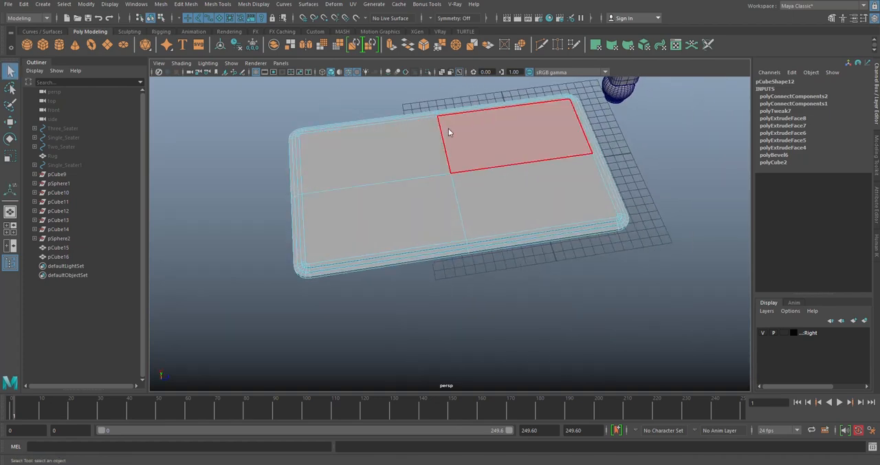
{"action": "right_click_drag", "start_coordinate": [449, 128], "coordinate": [472, 116]}
{"action": "key", "text": "w"}
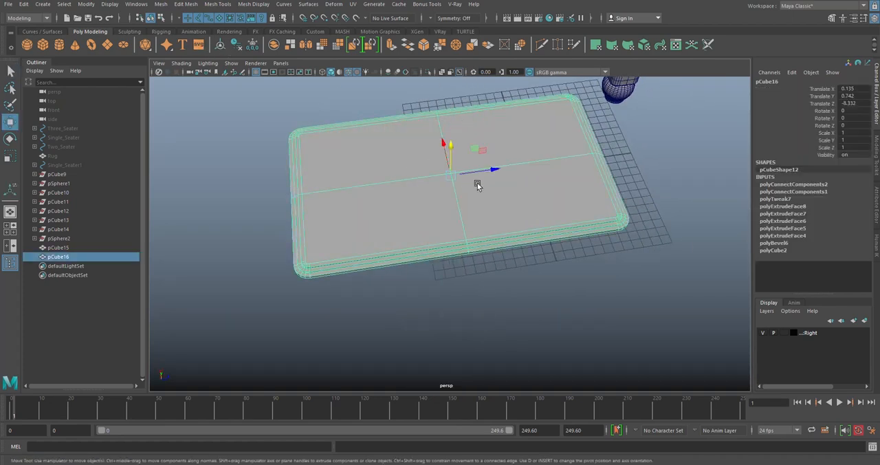
{"action": "left_click_drag", "start_coordinate": [419, 182], "coordinate": [417, 158], "text": "alt"}
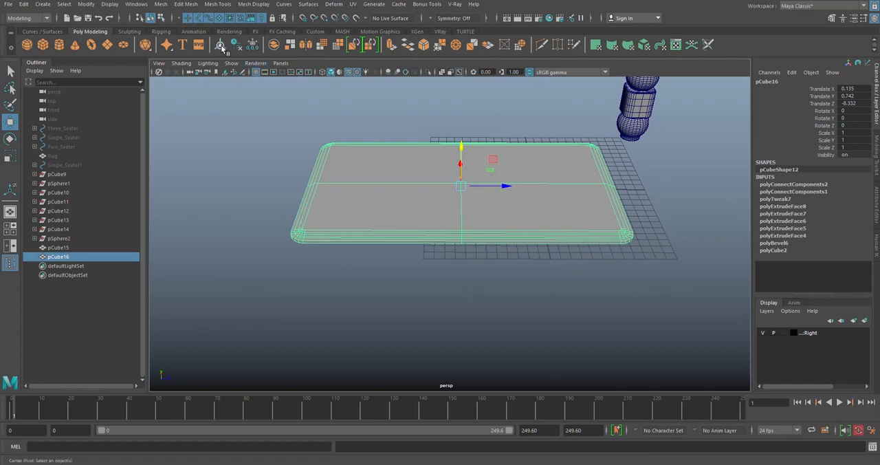
- Delete the slab's faces on one side of each centre line, leaving a single quarter
{"action": "right_click_drag", "start_coordinate": [326, 126], "coordinate": [328, 150]}
{"action": "left_click_drag", "start_coordinate": [251, 104], "coordinate": [419, 295]}
{"action": "key", "text": "Delete"}
{"action": "left_click_drag", "start_coordinate": [389, 170], "coordinate": [405, 197], "text": "alt"}
{"action": "key", "text": "ctrl+z"}
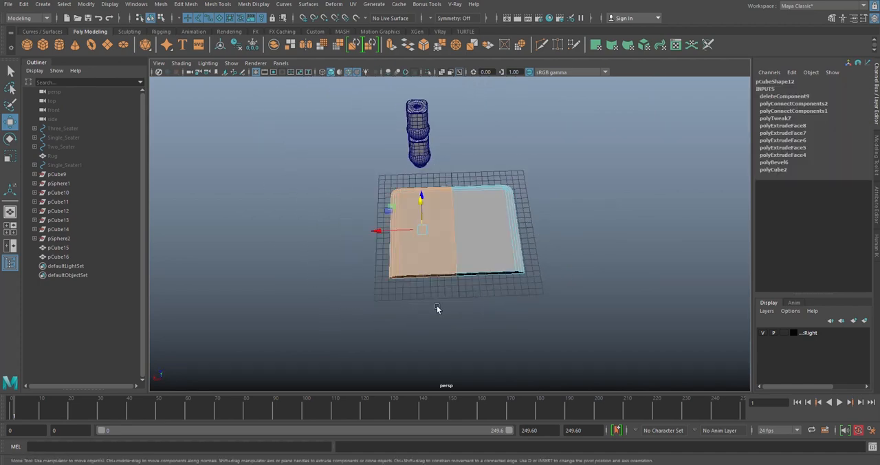
{"action": "key", "text": "Delete"}
- Examine the edges and vertices around the quarter slab's rounded corner
{"action": "left_click_drag", "start_coordinate": [517, 243], "coordinate": [450, 241], "text": "alt"}
{"action": "middle_click_drag", "start_coordinate": [450, 241], "coordinate": [420, 183], "text": "alt"}
{"action": "scroll", "coordinate": [420, 183], "scroll_direction": "up", "scroll_amount": 5}
{"action": "left_click_drag", "start_coordinate": [420, 183], "coordinate": [489, 190], "text": "alt"}
{"action": "right_click_drag", "start_coordinate": [423, 94], "coordinate": [408, 88]}
{"action": "scroll", "coordinate": [530, 197], "scroll_direction": "up", "scroll_amount": 5}
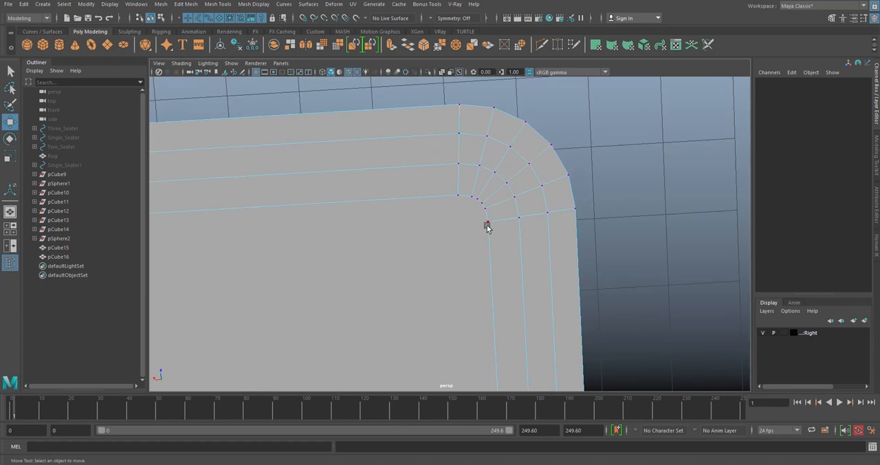
{"action": "scroll", "coordinate": [495, 223], "scroll_direction": "down", "scroll_amount": 6}
{"action": "scroll", "coordinate": [513, 216], "scroll_direction": "up", "scroll_amount": 4}
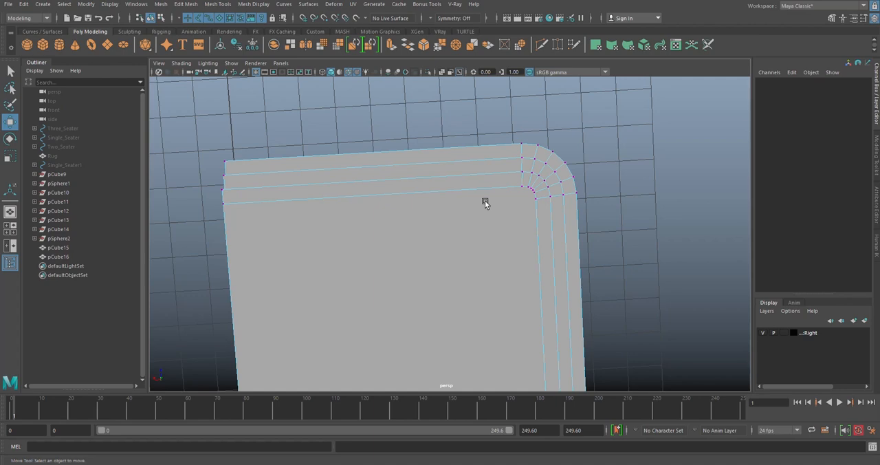
{"action": "right_click_drag", "start_coordinate": [403, 115], "coordinate": [411, 90]}
{"action": "middle_click_drag", "start_coordinate": [589, 198], "coordinate": [508, 195], "text": "alt"}
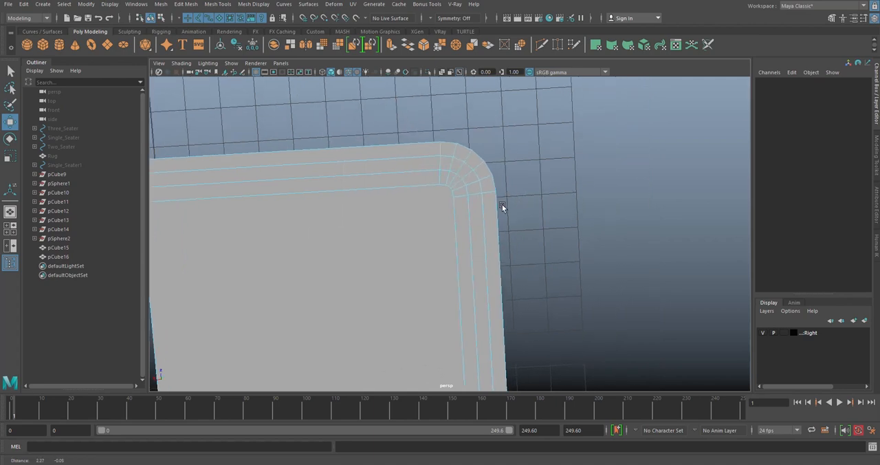
{"action": "middle_click_drag", "start_coordinate": [338, 179], "coordinate": [398, 147], "text": "alt"}
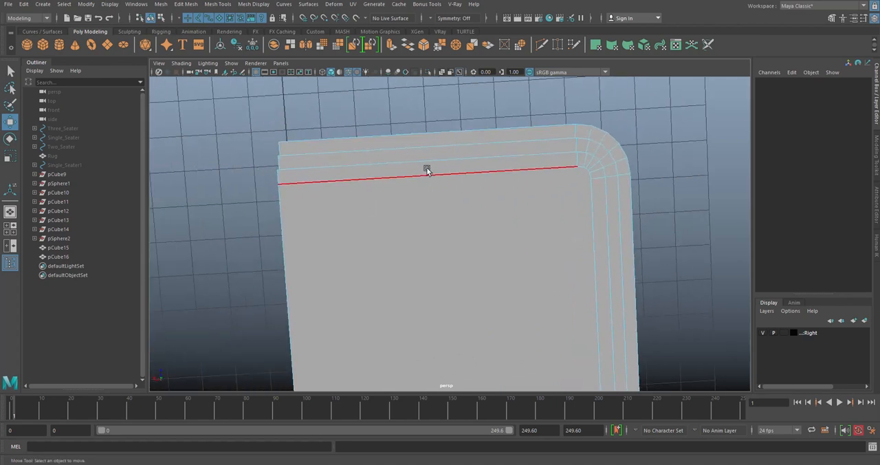
{"action": "right_click_drag", "start_coordinate": [423, 132], "coordinate": [587, 209]}
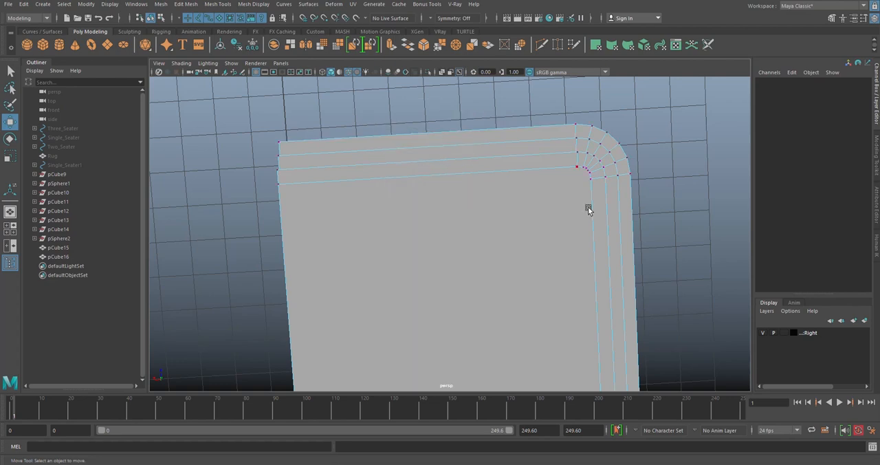
- With Multi-Cut, cut the top face crosswise from the end vertex of the inner rounded corner to the opposite open edge
{"action": "left_click", "coordinate": [832, 18]}
{"action": "left_click", "coordinate": [772, 333]}
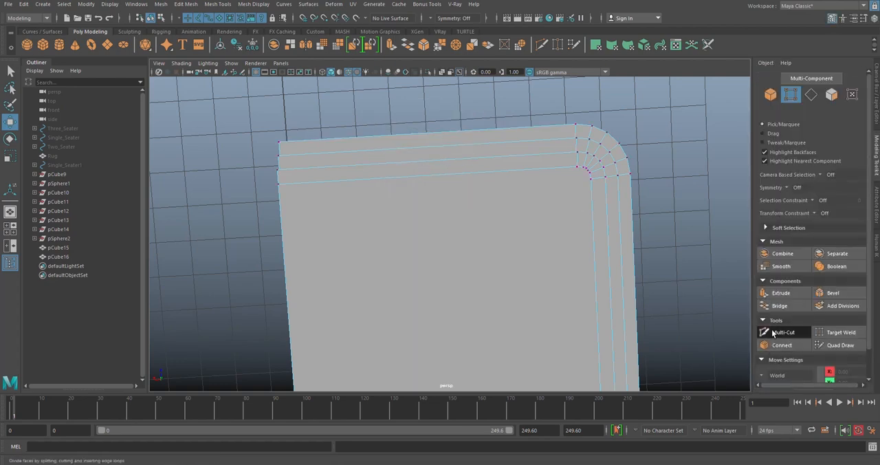
{"action": "left_click", "coordinate": [590, 179]}
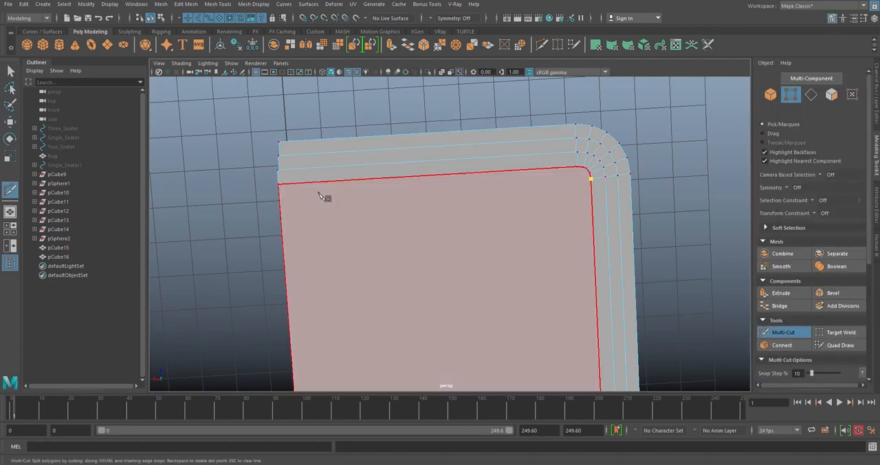
{"action": "left_click", "coordinate": [280, 205]}
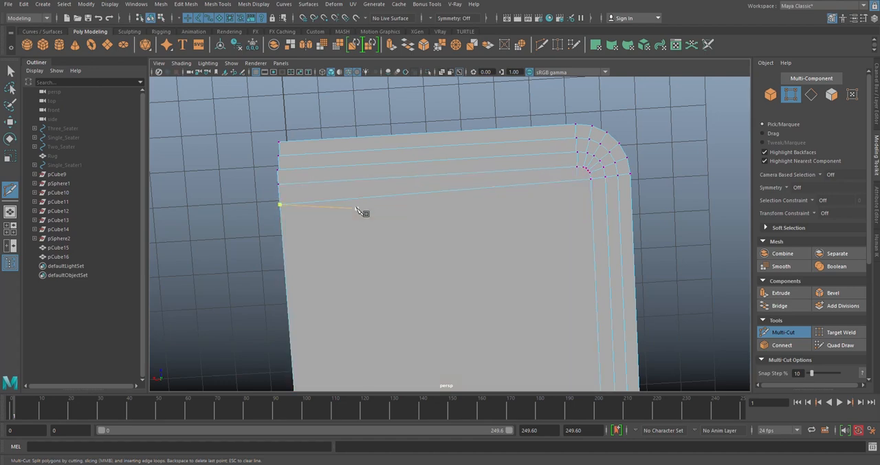
- Cut the top face lengthwise from the other end vertex of the inner corner to the far open edge
{"action": "middle_click_drag", "start_coordinate": [603, 186], "coordinate": [493, 153], "text": "alt"}
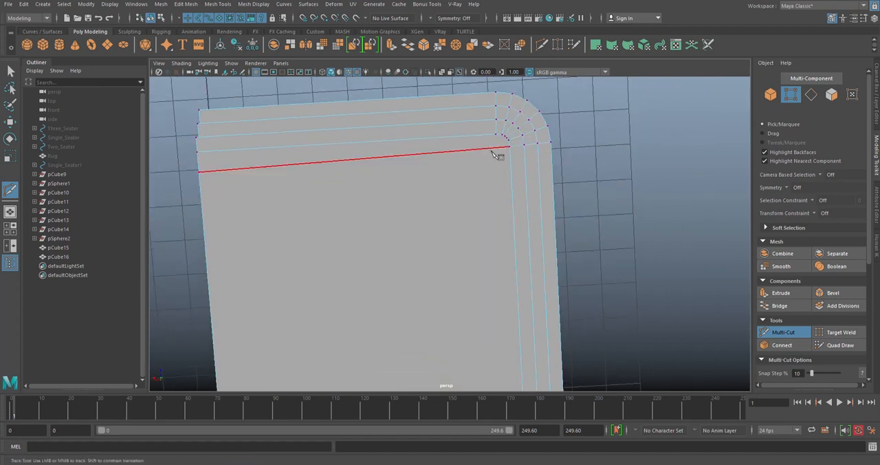
{"action": "middle_click_drag", "start_coordinate": [523, 210], "coordinate": [499, 128], "text": "alt"}
{"action": "scroll", "coordinate": [499, 129], "scroll_direction": "down", "scroll_amount": 4}
{"action": "middle_click_drag", "start_coordinate": [509, 240], "coordinate": [504, 166], "text": "alt"}
{"action": "left_click", "coordinate": [477, 256]}
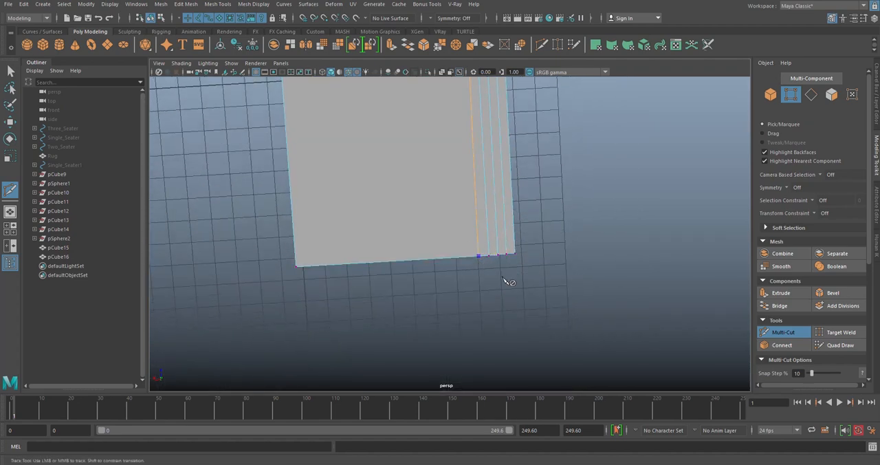
{"action": "scroll", "coordinate": [499, 261], "scroll_direction": "down", "scroll_amount": 4}
{"action": "middle_click_drag", "start_coordinate": [492, 158], "coordinate": [489, 247], "text": "alt"}
{"action": "scroll", "coordinate": [489, 246], "scroll_direction": "up", "scroll_amount": 4}
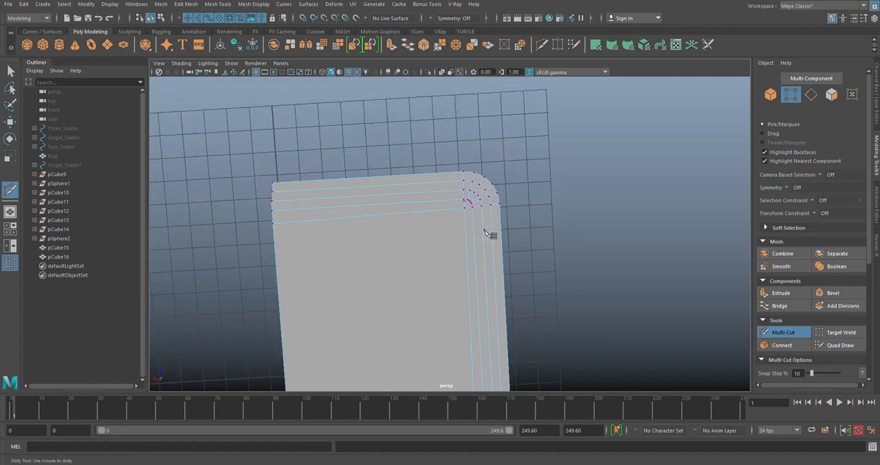
- Examine the new cuts around the quarter slab's rounded corner and at their far open ends
{"action": "middle_click_drag", "start_coordinate": [477, 211], "coordinate": [486, 248], "text": "alt"}
{"action": "scroll", "coordinate": [487, 248], "scroll_direction": "up", "scroll_amount": 5}
{"action": "left_click", "coordinate": [534, 298]}
{"action": "middle_click_drag", "start_coordinate": [534, 274], "coordinate": [564, 181], "text": "alt"}
{"action": "scroll", "coordinate": [564, 181], "scroll_direction": "down", "scroll_amount": 1}
{"action": "middle_click_drag", "start_coordinate": [432, 226], "coordinate": [449, 202], "text": "alt"}
{"action": "scroll", "coordinate": [412, 221], "scroll_direction": "down", "scroll_amount": 4}
{"action": "right_click", "coordinate": [413, 221]}
{"action": "scroll", "coordinate": [453, 200], "scroll_direction": "up", "scroll_amount": 6}
{"action": "middle_click_drag", "start_coordinate": [535, 179], "coordinate": [507, 191], "text": "alt"}
{"action": "key", "text": "w"}
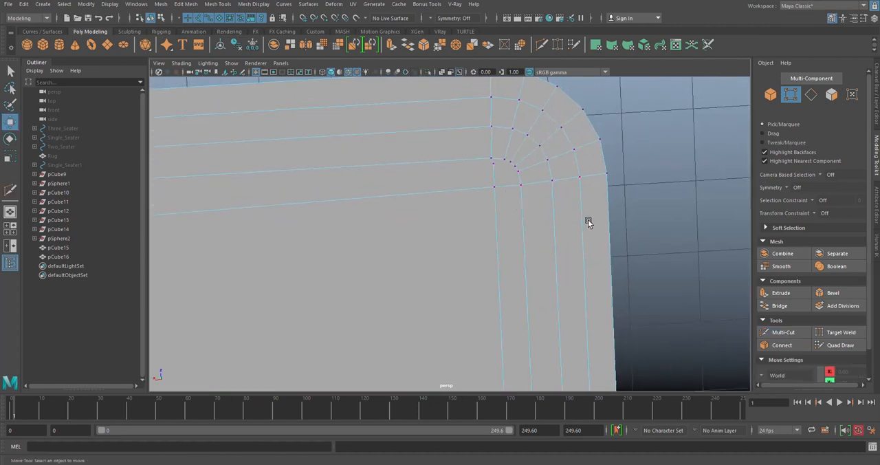
- Merge the stray vertex near the crossing of the two cuts at the inner corner using Target Weld
{"action": "right_click_drag", "start_coordinate": [585, 221], "coordinate": [552, 217], "text": "alt"}
{"action": "left_click", "coordinate": [840, 332]}
{"action": "scroll", "coordinate": [491, 188], "scroll_direction": "up", "scroll_amount": 2}
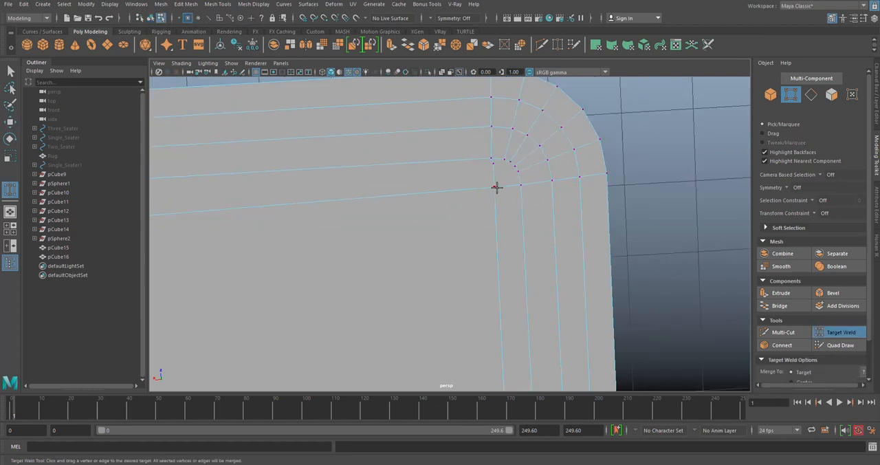
- Set the transform constraint to Edge and slide the crosswise cut's end vertex along the slab's open edge
{"action": "middle_click_drag", "start_coordinate": [456, 223], "coordinate": [657, 218], "text": "alt"}
{"action": "scroll", "coordinate": [658, 218], "scroll_direction": "down", "scroll_amount": 2}
{"action": "key", "text": "w"}
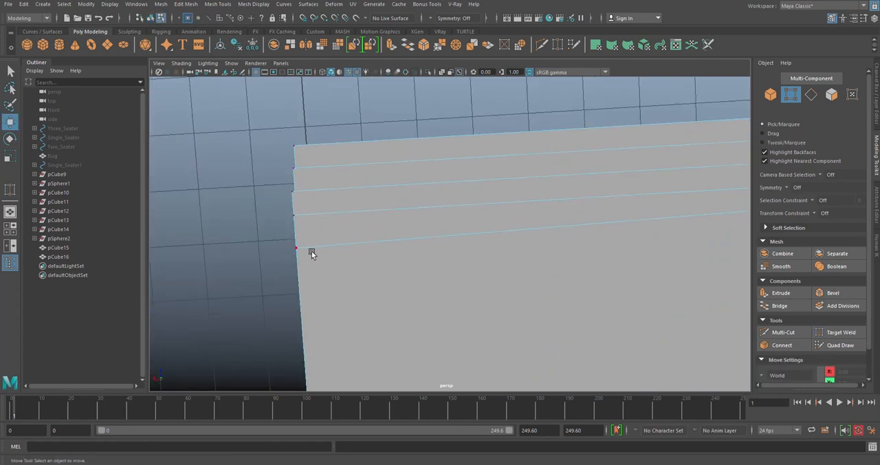
{"action": "left_click", "coordinate": [296, 248]}
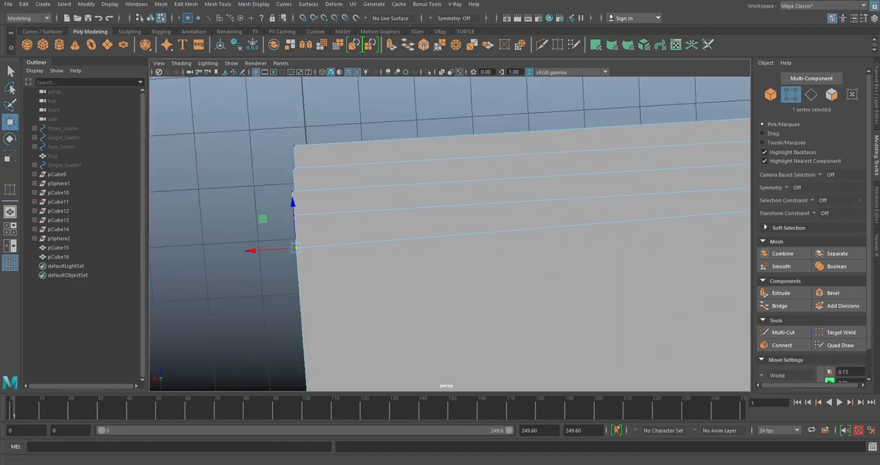
{"action": "left_click", "coordinate": [819, 214]}
{"action": "left_click", "coordinate": [826, 224]}
{"action": "left_click_drag", "start_coordinate": [293, 226], "coordinate": [383, 150]}
- Slide the lengthwise cut's end vertex slightly along the slab's far open edge
{"action": "scroll", "coordinate": [439, 346], "scroll_direction": "up", "scroll_amount": 5}
{"action": "middle_click_drag", "start_coordinate": [442, 392], "coordinate": [422, 242], "text": "alt"}
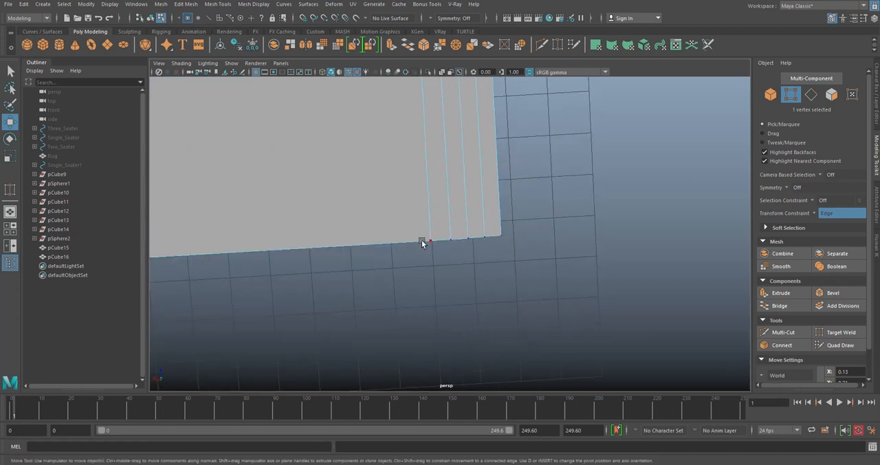
{"action": "left_click_drag", "start_coordinate": [410, 242], "coordinate": [414, 243]}
- Slide the vertex where the two cuts cross along its edge, away from the rounded corner
{"action": "scroll", "coordinate": [417, 186], "scroll_direction": "down", "scroll_amount": 5}
{"action": "middle_click_drag", "start_coordinate": [423, 115], "coordinate": [440, 239], "text": "alt"}
{"action": "scroll", "coordinate": [447, 227], "scroll_direction": "up", "scroll_amount": 5}
{"action": "scroll", "coordinate": [447, 222], "scroll_direction": "up", "scroll_amount": 6}
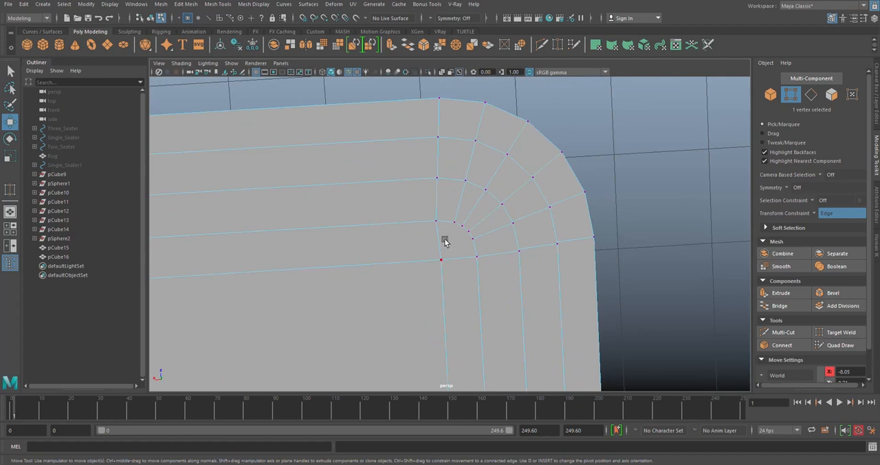
{"action": "left_click_drag", "start_coordinate": [434, 284], "coordinate": [417, 275]}
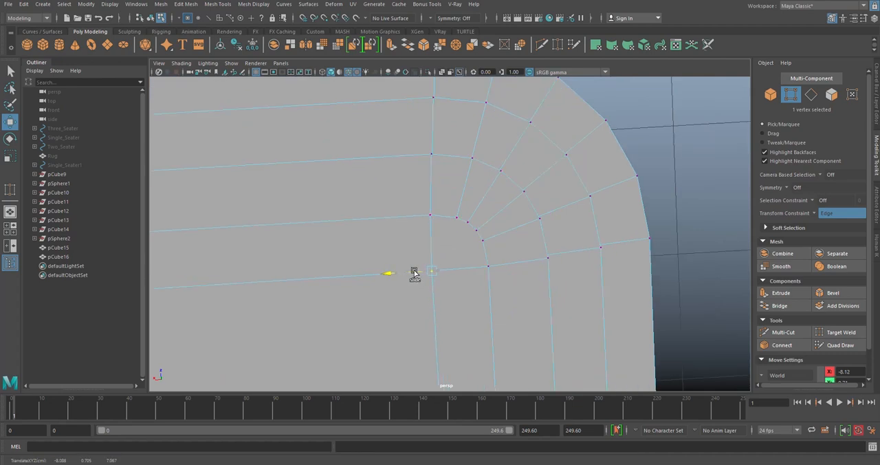
{"action": "left_click", "coordinate": [657, 224]}
- Connect the short end edges of the innermost lengthwise strip to run a new edge down its middle
{"action": "key", "text": "F10"}
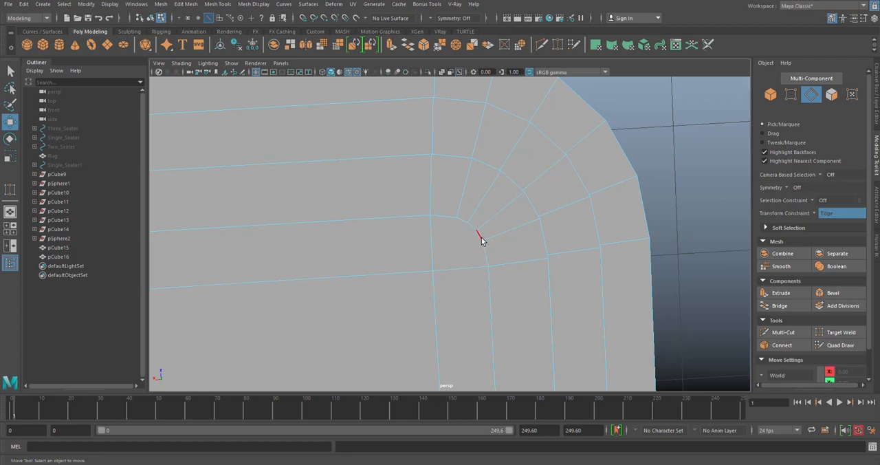
{"action": "scroll", "coordinate": [461, 234], "scroll_direction": "down", "scroll_amount": 3}
{"action": "left_click", "coordinate": [472, 275]}
{"action": "left_click_drag", "start_coordinate": [472, 275], "coordinate": [452, 208], "text": "alt"}
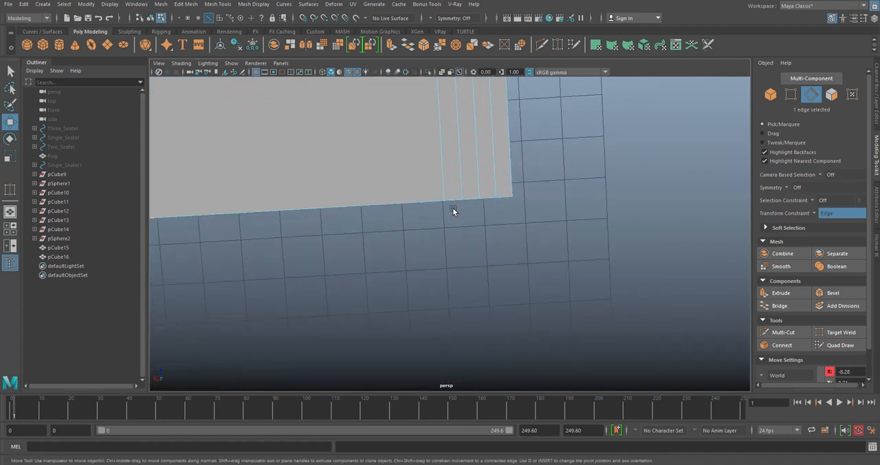
{"action": "left_click", "coordinate": [452, 202], "text": "shift"}
{"action": "right_click_drag", "start_coordinate": [588, 209], "coordinate": [586, 342], "text": "shift"}
{"action": "scroll", "coordinate": [513, 253], "scroll_direction": "down", "scroll_amount": 4}
- Connect the short end edges of the innermost crosswise strip to run a new edge along its middle
{"action": "middle_click_drag", "start_coordinate": [419, 103], "coordinate": [468, 240], "text": "alt"}
{"action": "scroll", "coordinate": [523, 206], "scroll_direction": "up", "scroll_amount": 4}
{"action": "left_click", "coordinate": [631, 137]}
{"action": "left_click", "coordinate": [259, 162], "text": "shift"}
{"action": "key", "text": "g"}
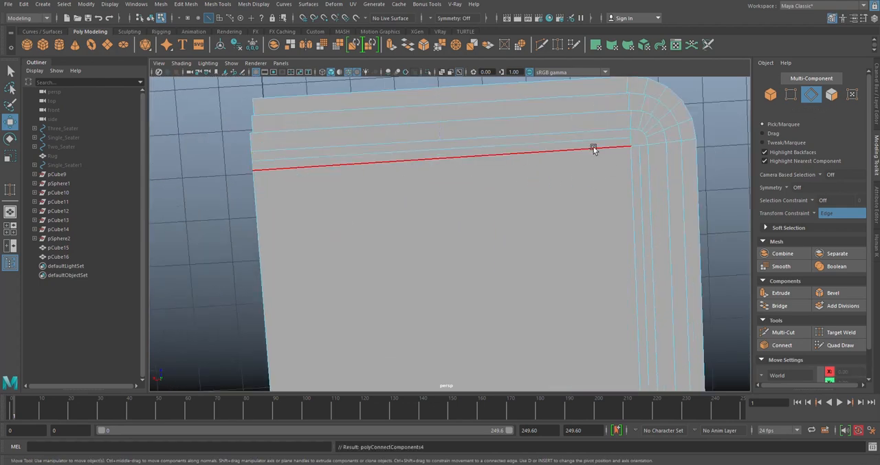
- Connect the crosswise middle edge's corner-side vertex to the nearest vertex near the lower end of the inner arc
{"action": "scroll", "coordinate": [534, 160], "scroll_direction": "down", "scroll_amount": 3}
{"action": "key", "text": "F9"}
{"action": "scroll", "coordinate": [408, 211], "scroll_direction": "up", "scroll_amount": 5}
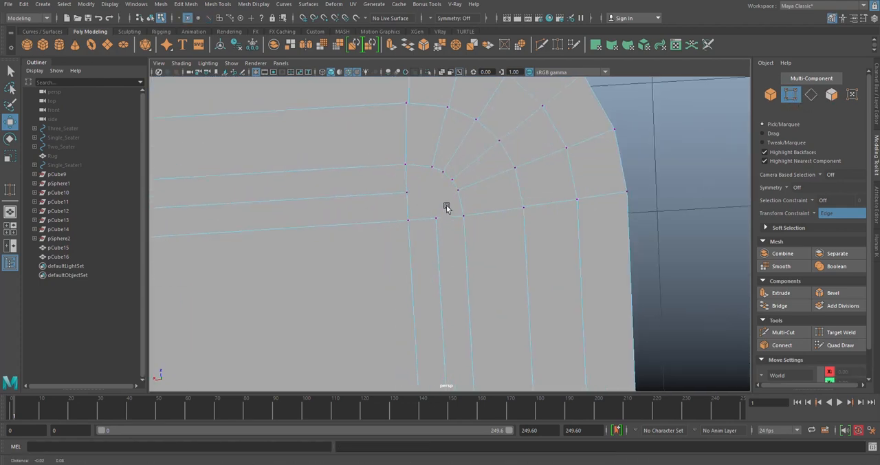
{"action": "middle_click_drag", "start_coordinate": [443, 203], "coordinate": [504, 239], "text": "alt"}
{"action": "left_click", "coordinate": [497, 238]}
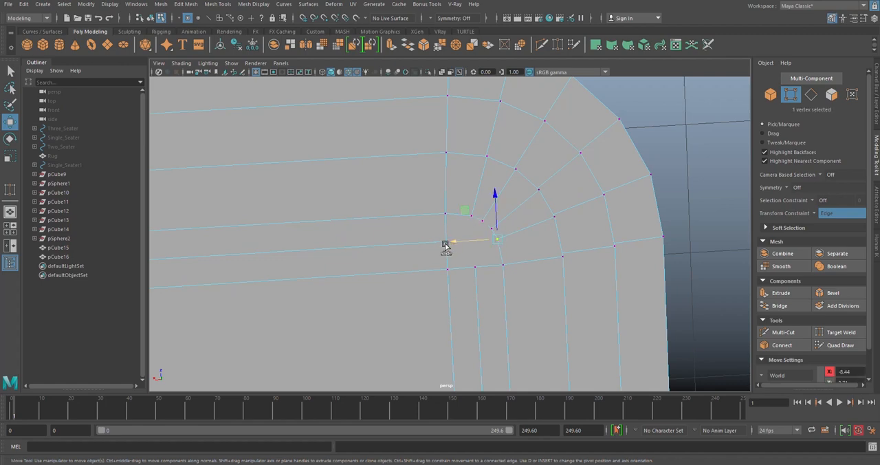
{"action": "key", "text": "q"}
{"action": "right_click_drag", "start_coordinate": [454, 216], "coordinate": [476, 261], "text": "shift"}
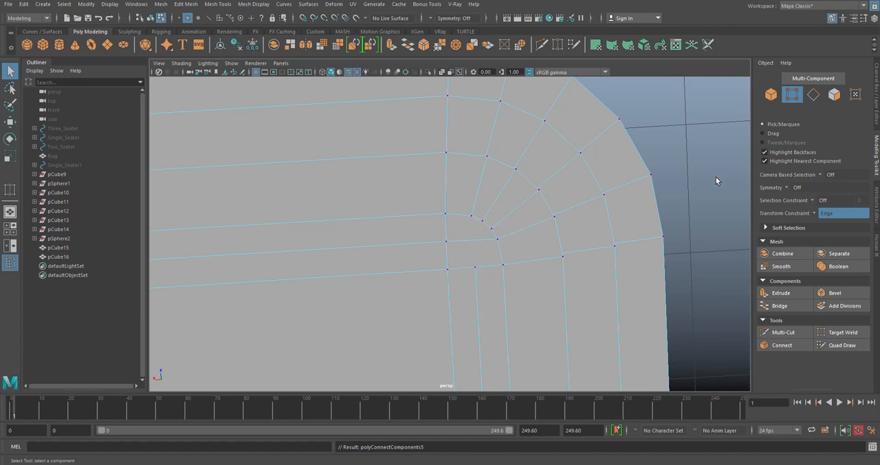
- With Multi-Cut, extend the lengthwise middle edge through the corner patch to the inner arc's second vertex
{"action": "left_click", "coordinate": [780, 332]}
{"action": "left_click", "coordinate": [515, 168]}
{"action": "left_click", "coordinate": [471, 216]}
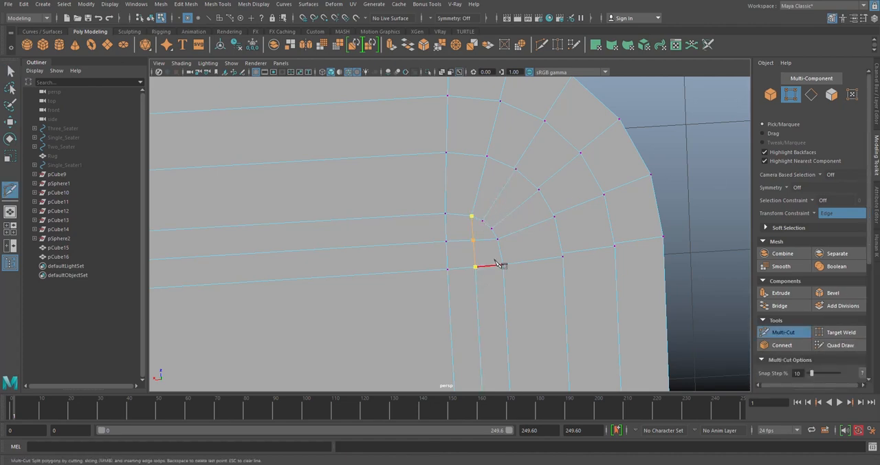
{"action": "key", "text": "w"}
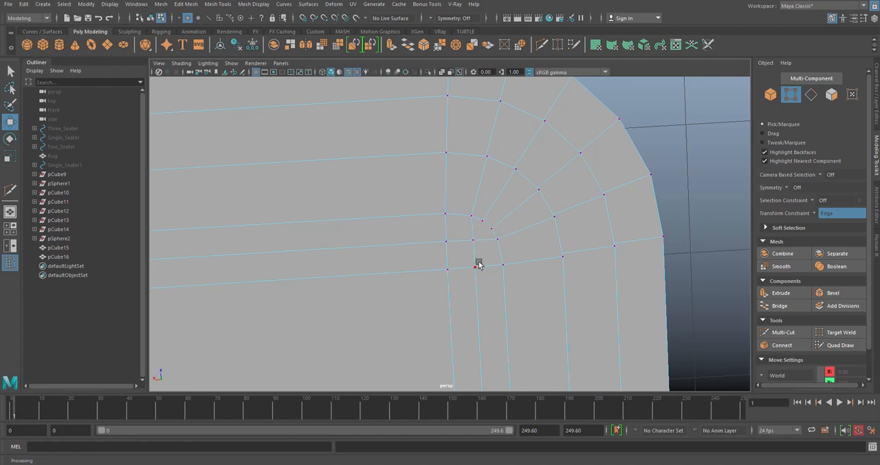
- Slide the crosswise middle edges, including the corner segment, toward the strip's inner edge
{"action": "left_click", "coordinate": [811, 94]}
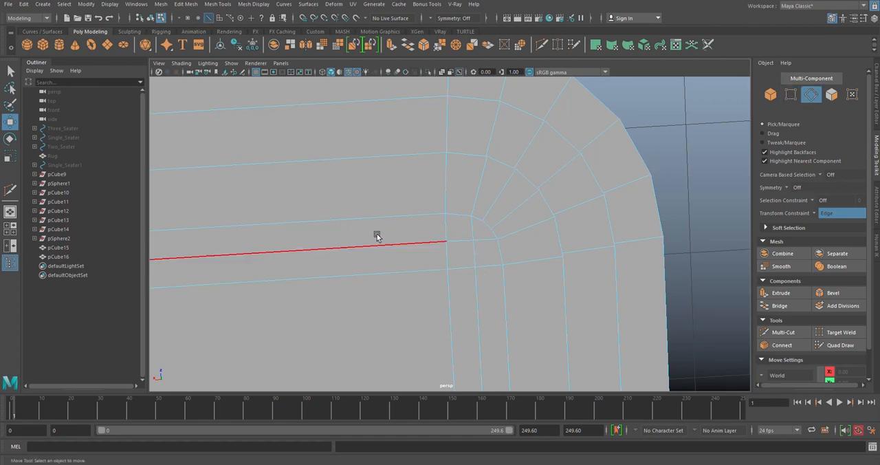
{"action": "left_click", "coordinate": [455, 241]}
{"action": "left_click", "coordinate": [366, 247], "text": "shift"}
{"action": "scroll", "coordinate": [368, 247], "scroll_direction": "down", "scroll_amount": 5}
{"action": "left_click_drag", "start_coordinate": [261, 209], "coordinate": [262, 211]}
{"action": "left_click", "coordinate": [534, 207]}
{"action": "scroll", "coordinate": [468, 227], "scroll_direction": "up", "scroll_amount": 4}
- Connect the edges across the wider crosswise strip to add another edge line ending at the corner patch
{"action": "left_click", "coordinate": [471, 258]}
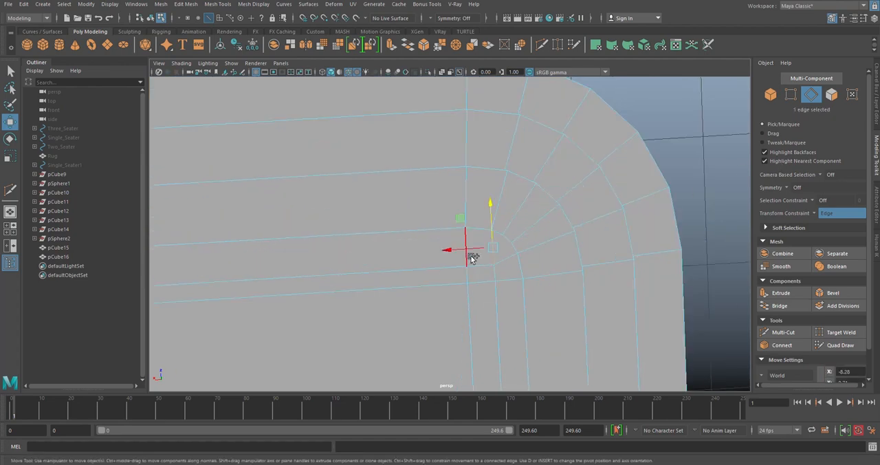
{"action": "left_click", "coordinate": [469, 259], "text": "shift"}
{"action": "scroll", "coordinate": [502, 242], "scroll_direction": "down", "scroll_amount": 5}
{"action": "middle_click_drag", "start_coordinate": [450, 243], "coordinate": [801, 239], "text": "alt"}
{"action": "left_click", "coordinate": [583, 236], "text": "shift"}
{"action": "right_click_drag", "start_coordinate": [589, 234], "coordinate": [580, 364], "text": "shift"}
{"action": "middle_click_drag", "start_coordinate": [607, 269], "coordinate": [585, 220], "text": "alt"}
{"action": "scroll", "coordinate": [523, 231], "scroll_direction": "up", "scroll_amount": 5}
- Connect the end vertex of the added line to the facing vertex of the inner arc
{"action": "left_click", "coordinate": [789, 96]}
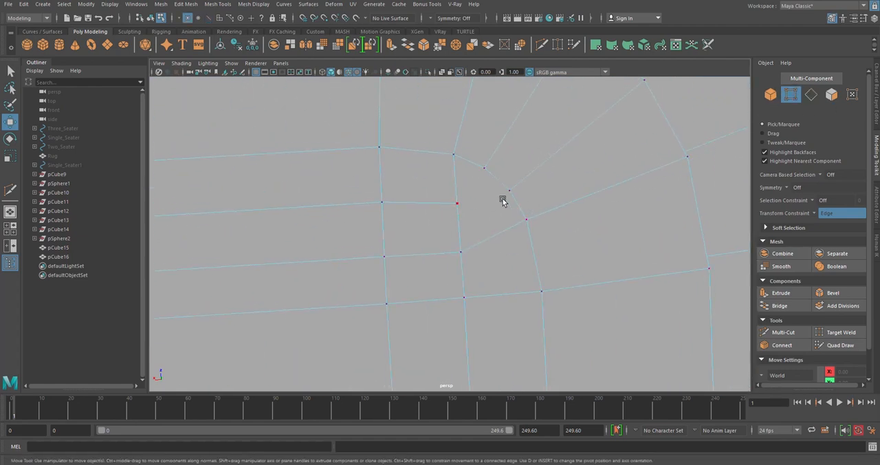
{"action": "left_click", "coordinate": [507, 195]}
{"action": "left_click", "coordinate": [458, 202], "text": "shift"}
{"action": "right_click_drag", "start_coordinate": [519, 205], "coordinate": [506, 258], "text": "shift"}
{"action": "scroll", "coordinate": [527, 191], "scroll_direction": "down", "scroll_amount": 5}
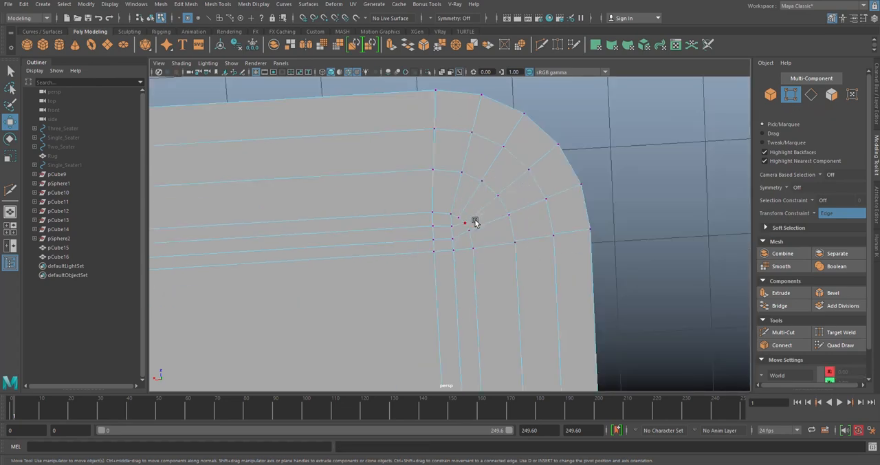
- Examine the quarter slab's reworked edge layout and tiers from several angles
{"action": "scroll", "coordinate": [453, 214], "scroll_direction": "down", "scroll_amount": 4}
{"action": "right_click_drag", "start_coordinate": [581, 162], "coordinate": [585, 143]}
{"action": "scroll", "coordinate": [582, 188], "scroll_direction": "down", "scroll_amount": 5}
{"action": "middle_click_drag", "start_coordinate": [491, 266], "coordinate": [532, 219], "text": "alt"}
{"action": "mouse_move", "coordinate": [532, 219]}
{"action": "left_mouse_down", "text": "alt"}
{"action": "mouse_move", "coordinate": [497, 152]}
{"action": "mouse_move", "coordinate": [632, 193]}
{"action": "mouse_move", "coordinate": [607, 236]}
{"action": "mouse_move", "coordinate": [536, 221]}
{"action": "left_mouse_up", "text": "alt"}
{"action": "right_click_drag", "start_coordinate": [661, 225], "coordinate": [496, 183], "text": "alt"}
{"action": "left_click_drag", "start_coordinate": [497, 184], "coordinate": [412, 200], "text": "alt"}
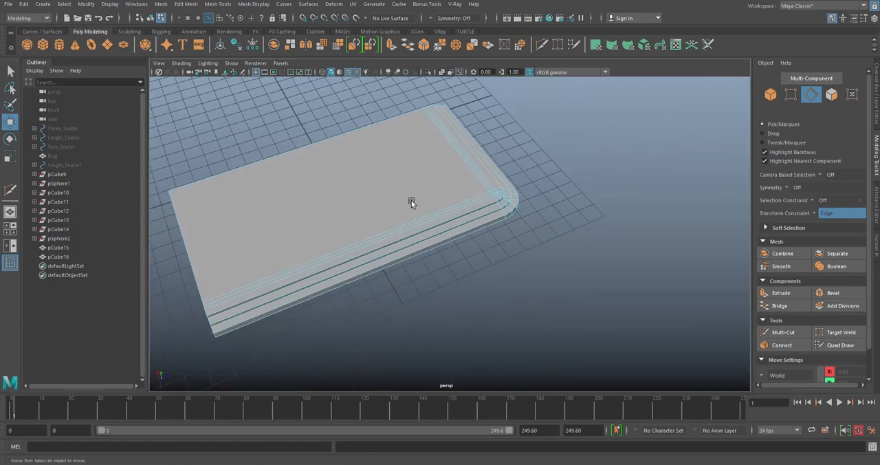
- Select the quarter slab in object mode and mirror it across the world X axis in the opposite direction
{"action": "middle_click_drag", "start_coordinate": [412, 200], "coordinate": [493, 191], "text": "alt"}
{"action": "left_click", "coordinate": [477, 215]}
{"action": "left_click_drag", "start_coordinate": [458, 187], "coordinate": [442, 190], "text": "alt"}
{"action": "right_click_drag", "start_coordinate": [559, 154], "coordinate": [615, 122]}
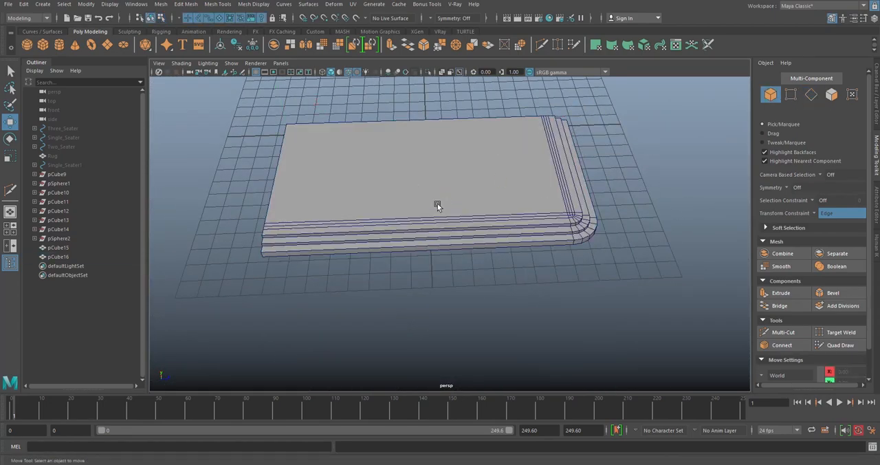
{"action": "left_click_drag", "start_coordinate": [481, 210], "coordinate": [456, 205], "text": "alt"}
{"action": "left_click", "coordinate": [456, 205]}
{"action": "right_click_drag", "start_coordinate": [362, 248], "coordinate": [362, 55], "text": "alt"}
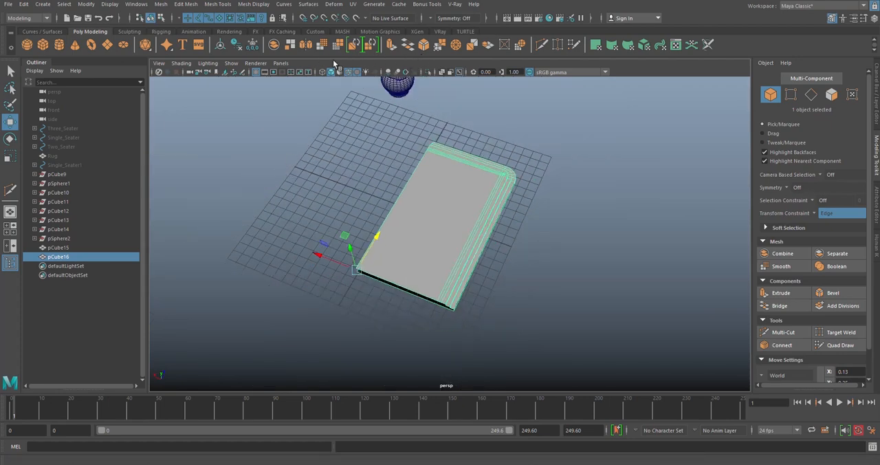
{"action": "left_click", "coordinate": [314, 54]}
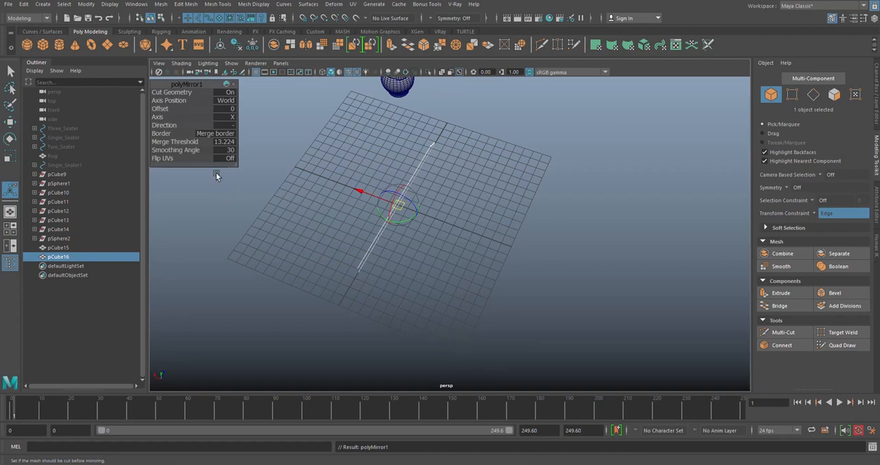
{"action": "middle_click_drag", "start_coordinate": [236, 137], "coordinate": [258, 143], "text": "alt"}
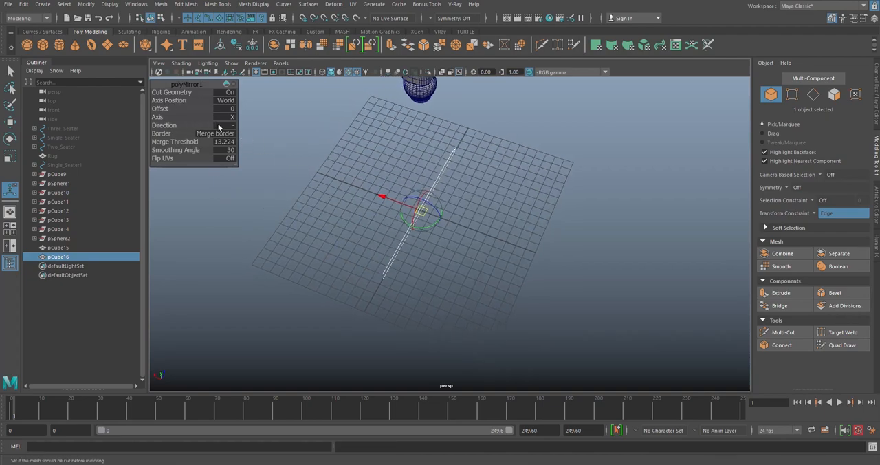
{"action": "left_click", "coordinate": [229, 125]}
{"action": "left_click", "coordinate": [230, 128]}
- Mirror the resulting half slab across the world Z axis to complete the slab
{"action": "mouse_move", "coordinate": [495, 227]}
{"action": "left_mouse_down", "text": "alt"}
{"action": "mouse_move", "coordinate": [482, 196]}
{"action": "mouse_move", "coordinate": [506, 247]}
{"action": "mouse_move", "coordinate": [334, 231]}
{"action": "mouse_move", "coordinate": [494, 220]}
{"action": "left_mouse_up", "text": "alt"}
{"action": "right_click_drag", "start_coordinate": [494, 220], "coordinate": [516, 212], "text": "alt"}
{"action": "left_click_drag", "start_coordinate": [516, 212], "coordinate": [430, 179], "text": "alt"}
{"action": "left_click", "coordinate": [351, 233]}
{"action": "left_click", "coordinate": [508, 216]}
{"action": "key", "text": "w"}
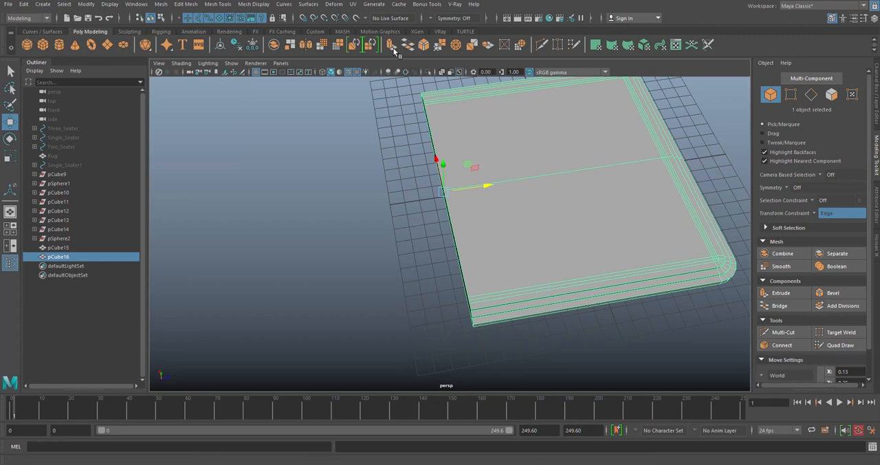
{"action": "left_click", "coordinate": [306, 46]}
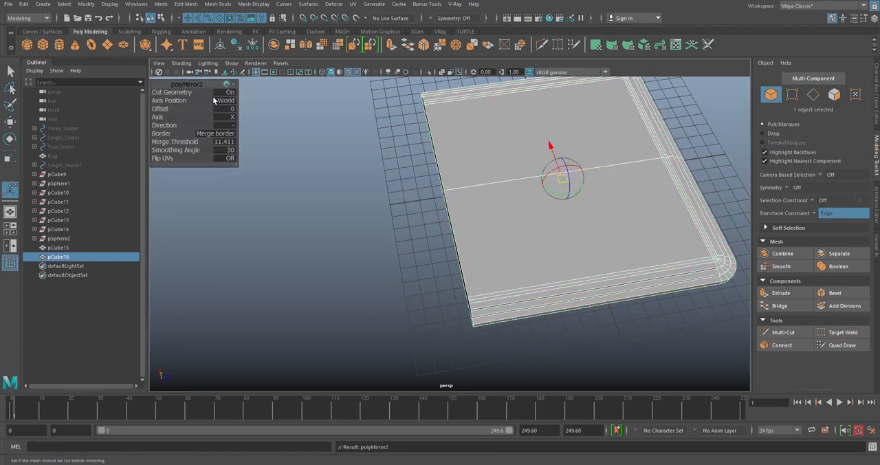
{"action": "left_click_drag", "start_coordinate": [470, 204], "coordinate": [462, 204], "text": "alt"}
{"action": "left_click_drag", "start_coordinate": [576, 195], "coordinate": [515, 184], "text": "alt"}
{"action": "left_click", "coordinate": [233, 118]}
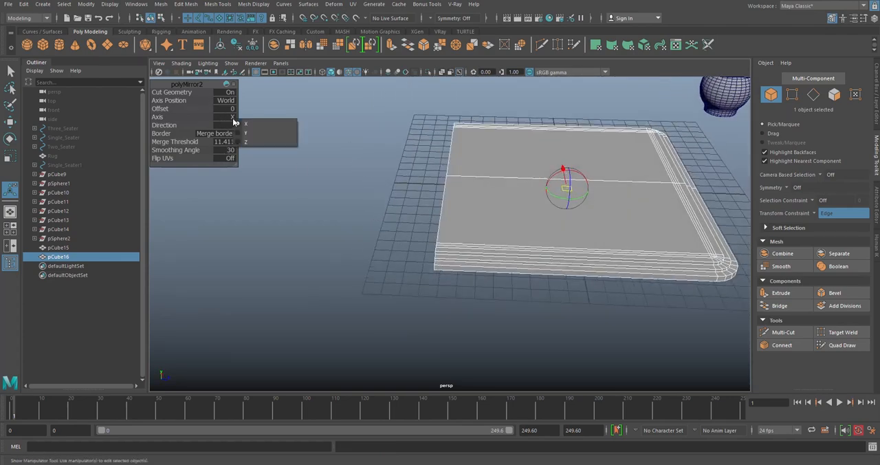
{"action": "left_click", "coordinate": [249, 143]}
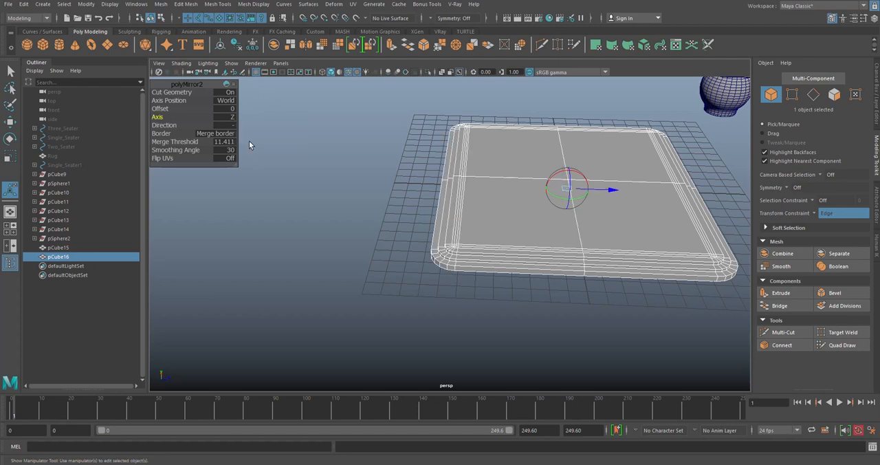
- Freeze the full slab's transformations and center its pivot
{"action": "left_click_drag", "start_coordinate": [602, 190], "coordinate": [472, 126]}
{"action": "scroll", "coordinate": [465, 220], "scroll_direction": "down", "scroll_amount": 4}
{"action": "scroll", "coordinate": [470, 220], "scroll_direction": "up", "scroll_amount": 2}
{"action": "scroll", "coordinate": [479, 221], "scroll_direction": "down", "scroll_amount": 3}
{"action": "key", "text": "q"}
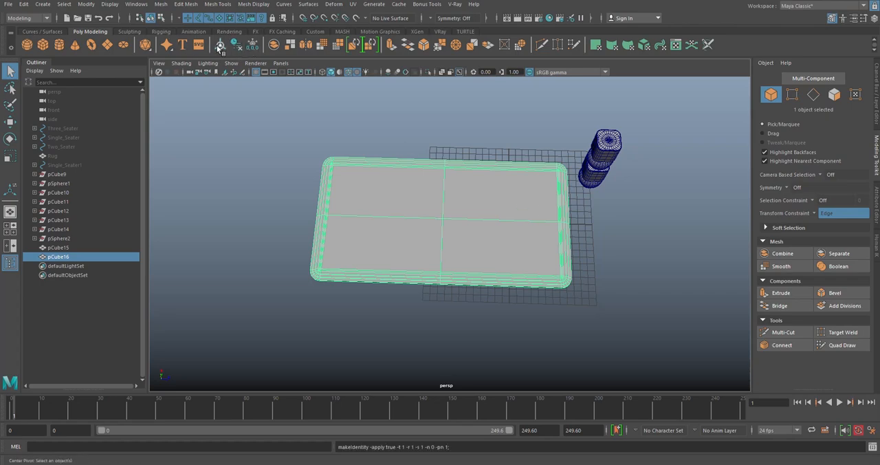
{"action": "key", "text": "w"}
{"action": "left_click", "coordinate": [487, 133]}
{"action": "left_click_drag", "start_coordinate": [488, 133], "coordinate": [524, 178], "text": "alt"}
- Try widening the slab along X by a scale of about 1.11
{"action": "scroll", "coordinate": [524, 178], "scroll_direction": "up", "scroll_amount": 4}
{"action": "middle_click_drag", "start_coordinate": [407, 195], "coordinate": [463, 208], "text": "alt"}
{"action": "scroll", "coordinate": [514, 170], "scroll_direction": "up", "scroll_amount": 4}
{"action": "left_click", "coordinate": [513, 171]}
{"action": "scroll", "coordinate": [512, 171], "scroll_direction": "down", "scroll_amount": 5}
{"action": "scroll", "coordinate": [447, 196], "scroll_direction": "down", "scroll_amount": 3}
{"action": "left_click_drag", "start_coordinate": [418, 169], "coordinate": [485, 240], "text": "alt"}
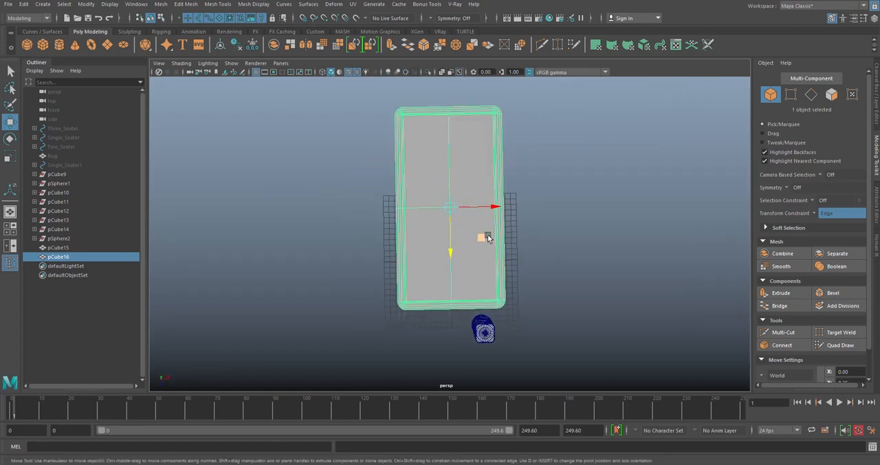
{"action": "key", "text": "r"}
{"action": "left_click_drag", "start_coordinate": [491, 210], "coordinate": [538, 191]}
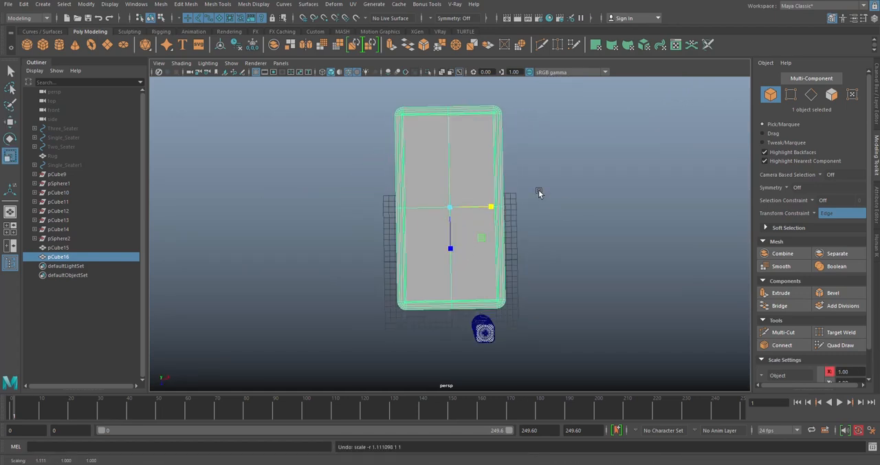
{"action": "left_click", "coordinate": [550, 209]}
- Try moving the vertices at one end of the slab along its length with the Edge constraint active
{"action": "left_click", "coordinate": [476, 218]}
{"action": "left_click_drag", "start_coordinate": [447, 238], "coordinate": [542, 209], "text": "alt"}
{"action": "right_click_drag", "start_coordinate": [374, 163], "coordinate": [331, 166]}
{"action": "left_click_drag", "start_coordinate": [265, 172], "coordinate": [384, 312]}
{"action": "key", "text": "w"}
{"action": "left_click_drag", "start_coordinate": [366, 228], "coordinate": [371, 240]}
{"action": "key", "text": "ctrl+z"}
- With the transform constraint off, move one end's vertices inward to shorten the slab and re-centre its crosswise middle row
{"action": "left_click_drag", "start_coordinate": [400, 216], "coordinate": [368, 220], "text": "alt"}
{"action": "left_click", "coordinate": [815, 214]}
{"action": "left_click", "coordinate": [818, 215]}
{"action": "left_click", "coordinate": [816, 215]}
{"action": "left_click_drag", "start_coordinate": [373, 164], "coordinate": [404, 235], "text": "alt"}
{"action": "left_click_drag", "start_coordinate": [443, 174], "coordinate": [406, 315]}
{"action": "left_click_drag", "start_coordinate": [466, 232], "coordinate": [482, 232]}
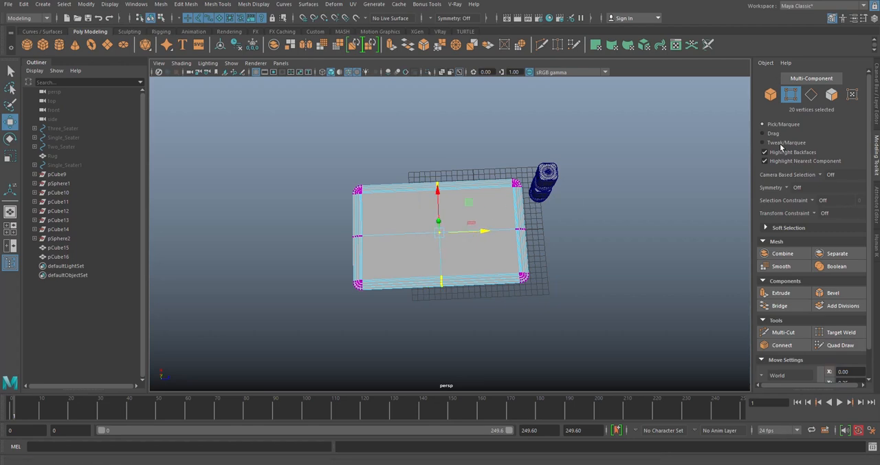
- Delete the two centre edge loops crossing the slab and return to object mode
{"action": "left_click", "coordinate": [811, 98]}
{"action": "scroll", "coordinate": [455, 206], "scroll_direction": "up", "scroll_amount": 5}
{"action": "double_click", "coordinate": [429, 198]}
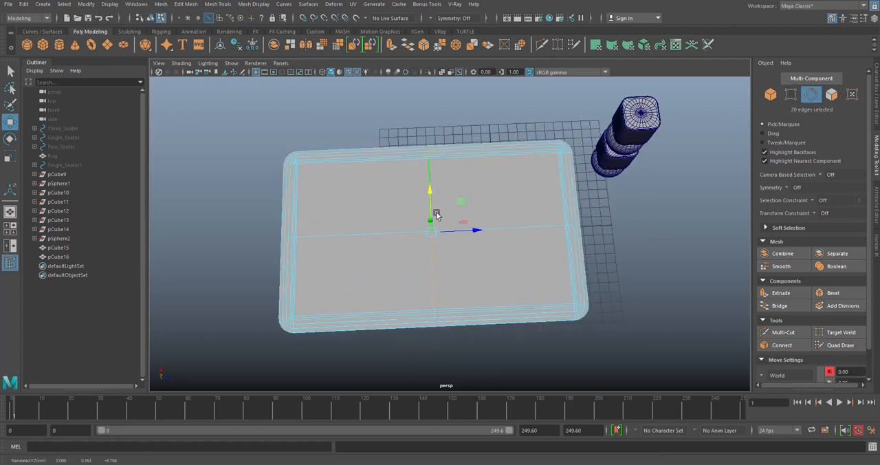
{"action": "double_click", "coordinate": [394, 235], "text": "shift"}
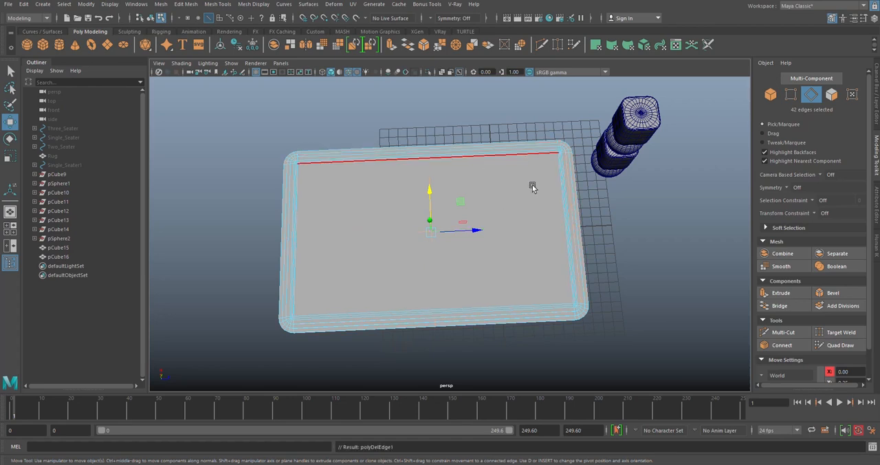
{"action": "left_click_drag", "start_coordinate": [524, 183], "coordinate": [475, 145], "text": "alt"}
{"action": "right_click_drag", "start_coordinate": [521, 136], "coordinate": [551, 127]}
{"action": "left_click", "coordinate": [552, 162]}
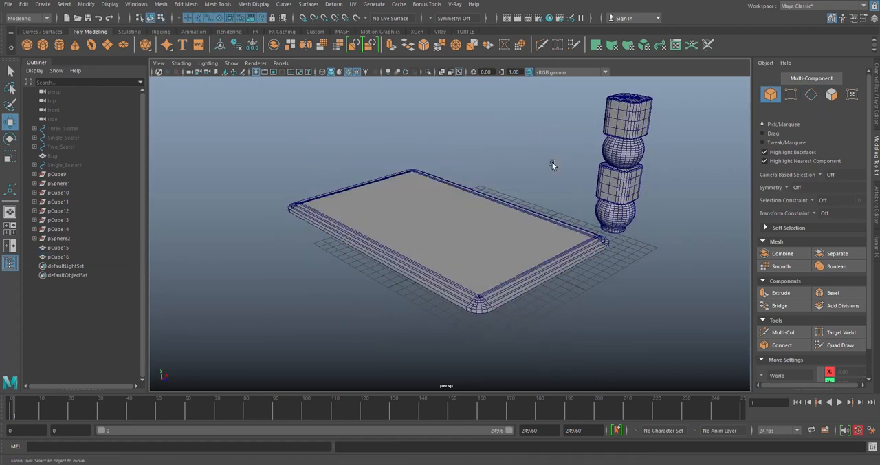
- Undo the deletion of the slab's two centre edge loops
{"action": "middle_click_drag", "start_coordinate": [544, 259], "coordinate": [501, 212], "text": "alt"}
{"action": "scroll", "coordinate": [500, 213], "scroll_direction": "up", "scroll_amount": 5}
{"action": "left_click_drag", "start_coordinate": [483, 227], "coordinate": [456, 219], "text": "alt"}
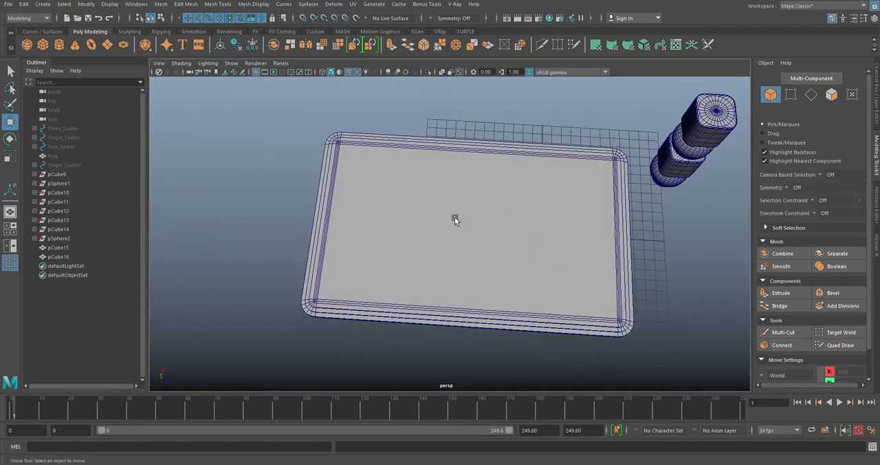
{"action": "left_click", "coordinate": [454, 218]}
{"action": "key", "text": "ctrl+z"}
{"action": "key", "text": "ctrl+z"}
{"action": "key", "text": "ctrl+z"}
{"action": "key", "text": "ctrl+z"}
{"action": "key", "text": "ctrl+z"}
{"action": "key", "text": "ctrl+z"}
{"action": "key", "text": "ctrl+z"}
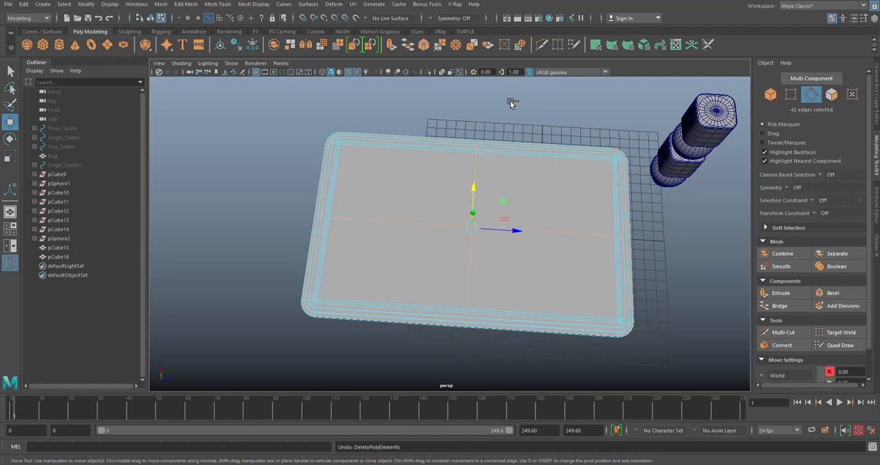
- Raise the whole slab vertically so it sits above the top of the leg column
{"action": "right_click_drag", "start_coordinate": [520, 165], "coordinate": [531, 104]}
{"action": "scroll", "coordinate": [538, 195], "scroll_direction": "down", "scroll_amount": 3}
{"action": "left_click_drag", "start_coordinate": [508, 241], "coordinate": [446, 125], "text": "alt"}
{"action": "left_click_drag", "start_coordinate": [510, 203], "coordinate": [490, 192], "text": "alt"}
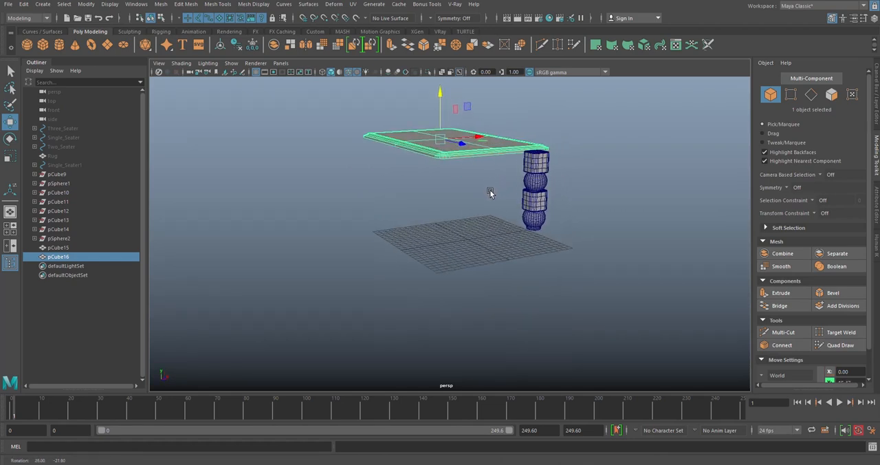
{"action": "left_click", "coordinate": [468, 218]}
{"action": "left_click_drag", "start_coordinate": [468, 217], "coordinate": [477, 180], "text": "alt"}
{"action": "left_click", "coordinate": [466, 135]}
- Move the leg column outward along Z, clear of the slab
{"action": "left_click", "coordinate": [560, 169]}
{"action": "left_click_drag", "start_coordinate": [627, 253], "coordinate": [513, 184], "text": "alt"}
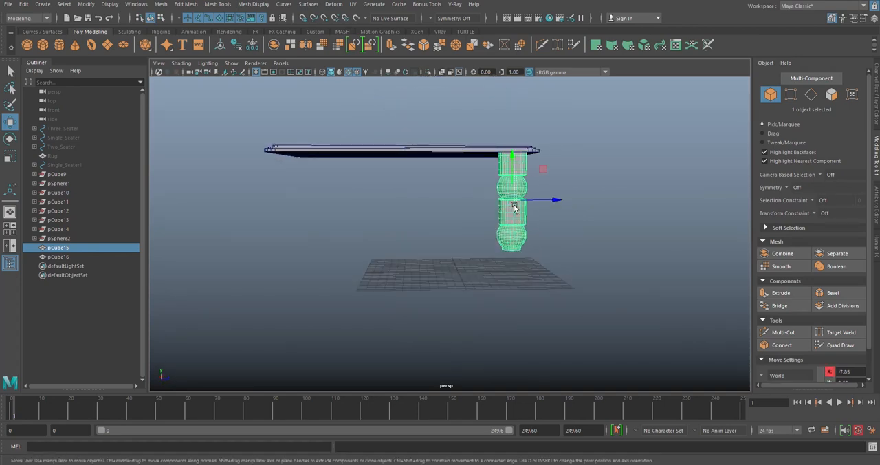
{"action": "left_click", "coordinate": [643, 199]}
{"action": "left_click", "coordinate": [509, 183]}
{"action": "left_click_drag", "start_coordinate": [544, 169], "coordinate": [646, 199]}
- Extrude all four faces of the slab's underside together with an offset of 0.9
{"action": "left_click_drag", "start_coordinate": [490, 210], "coordinate": [476, 155], "text": "alt"}
{"action": "middle_click_drag", "start_coordinate": [476, 155], "coordinate": [505, 184], "text": "alt"}
{"action": "left_click", "coordinate": [484, 187]}
{"action": "scroll", "coordinate": [485, 186], "scroll_direction": "up", "scroll_amount": 5}
{"action": "right_click_drag", "start_coordinate": [501, 157], "coordinate": [496, 191]}
{"action": "left_click", "coordinate": [399, 156]}
{"action": "left_click", "coordinate": [400, 212], "text": "shift"}
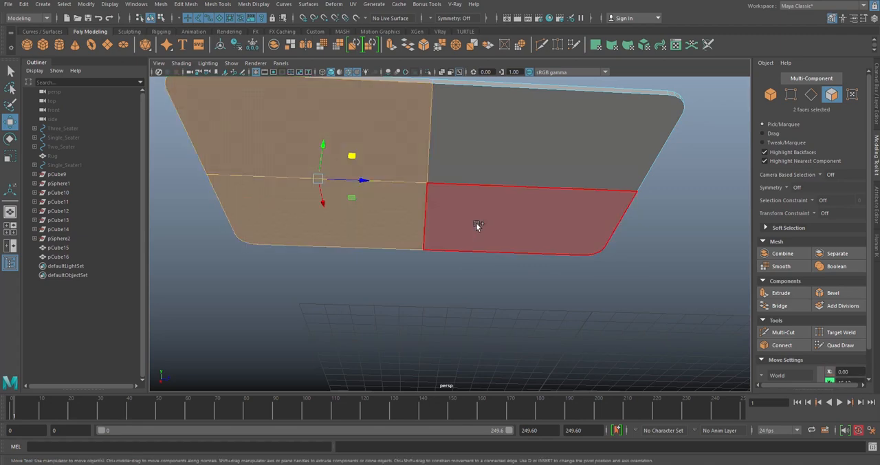
{"action": "left_click", "coordinate": [476, 222], "text": "shift"}
{"action": "left_click", "coordinate": [478, 157], "text": "shift"}
{"action": "key", "text": "e"}
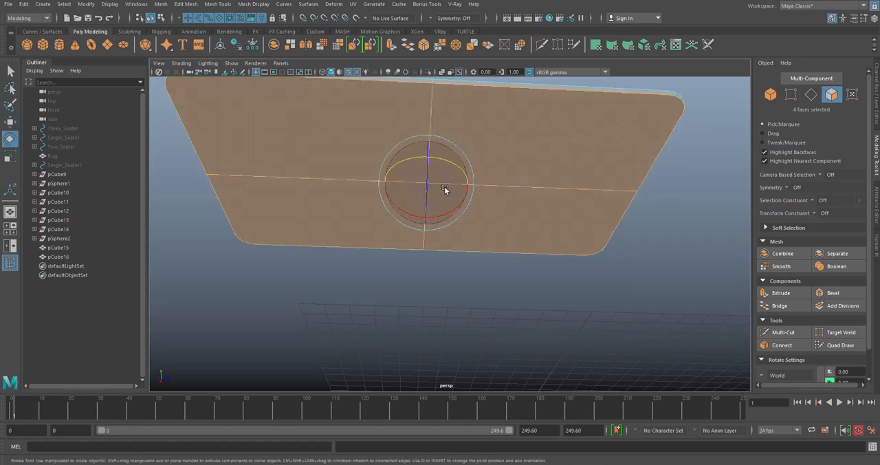
{"action": "key", "text": "r"}
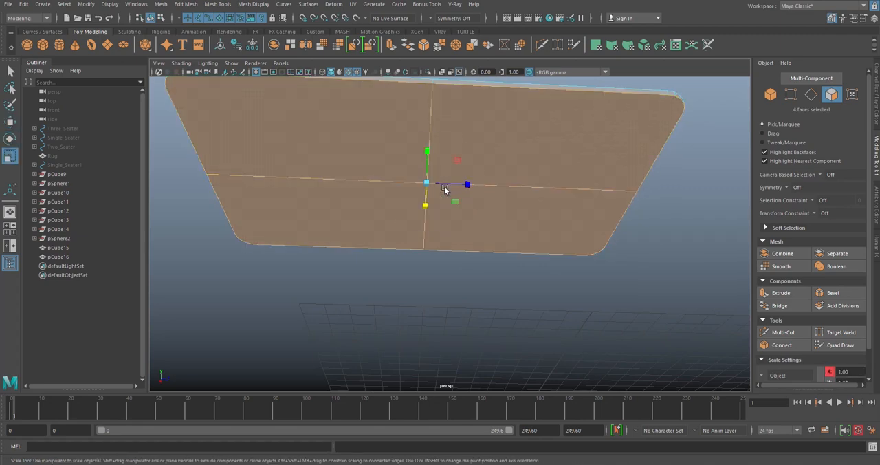
{"action": "left_click", "coordinate": [390, 46]}
{"action": "left_click_drag", "start_coordinate": [473, 200], "coordinate": [480, 169], "text": "alt"}
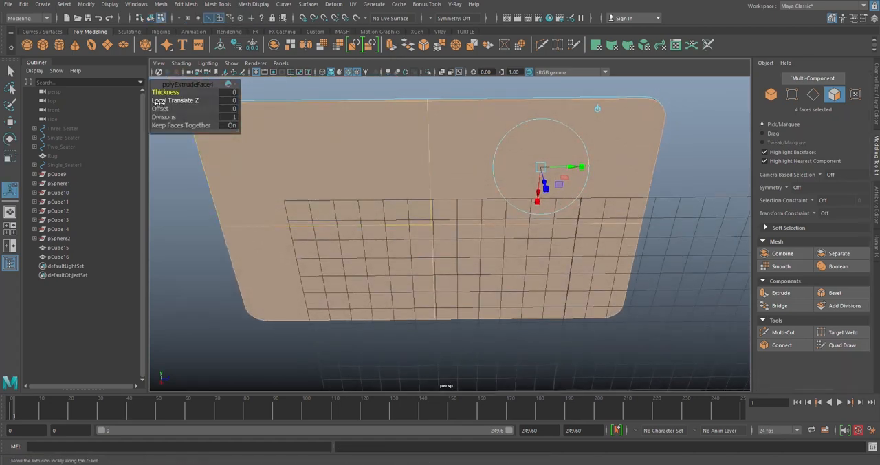
{"action": "left_click_drag", "start_coordinate": [164, 108], "coordinate": [171, 109]}
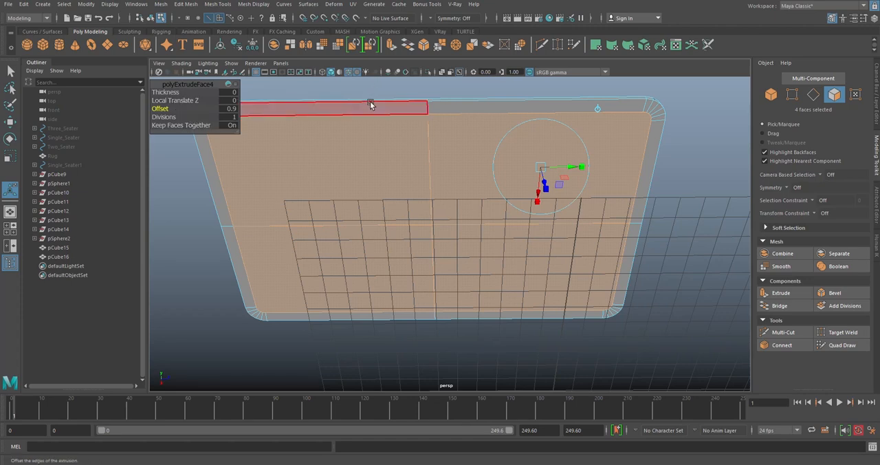
- Extrude the inset underside faces again with a thickness of 1.4 to form an apron, and return to object mode
{"action": "key", "text": "ctrl+e"}
{"action": "left_click_drag", "start_coordinate": [165, 94], "coordinate": [174, 94]}
{"action": "left_click_drag", "start_coordinate": [447, 132], "coordinate": [435, 180], "text": "alt"}
{"action": "left_click_drag", "start_coordinate": [172, 93], "coordinate": [168, 93]}
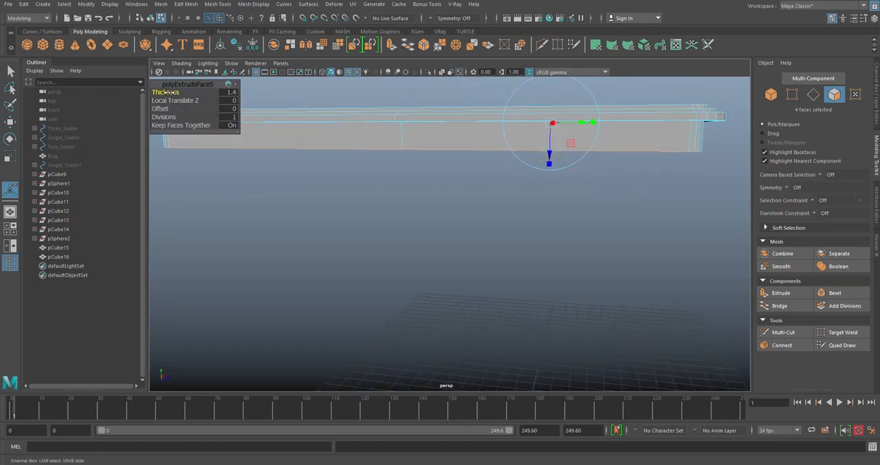
{"action": "left_click", "coordinate": [313, 205]}
{"action": "scroll", "coordinate": [417, 199], "scroll_direction": "down", "scroll_amount": 5}
{"action": "left_click_drag", "start_coordinate": [446, 99], "coordinate": [447, 129], "text": "alt"}
{"action": "right_click_drag", "start_coordinate": [447, 127], "coordinate": [491, 129]}
{"action": "left_click", "coordinate": [494, 130]}
{"action": "left_click_drag", "start_coordinate": [548, 228], "coordinate": [559, 214], "text": "alt"}
- Move the leg column back along Z to stand beneath the slab, slightly inset from its end
{"action": "left_click", "coordinate": [644, 234]}
{"action": "key", "text": "w"}
{"action": "scroll", "coordinate": [643, 234], "scroll_direction": "down", "scroll_amount": 4}
{"action": "left_click_drag", "start_coordinate": [608, 253], "coordinate": [596, 295], "text": "alt"}
{"action": "left_click_drag", "start_coordinate": [579, 243], "coordinate": [576, 220], "text": "alt"}
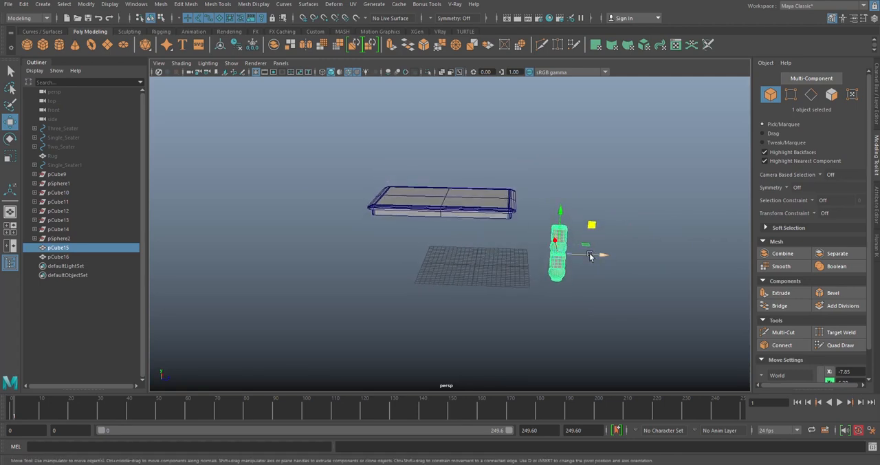
{"action": "left_click_drag", "start_coordinate": [589, 256], "coordinate": [534, 248]}
{"action": "left_click_drag", "start_coordinate": [502, 208], "coordinate": [468, 192], "text": "alt"}
{"action": "left_click", "coordinate": [440, 174]}
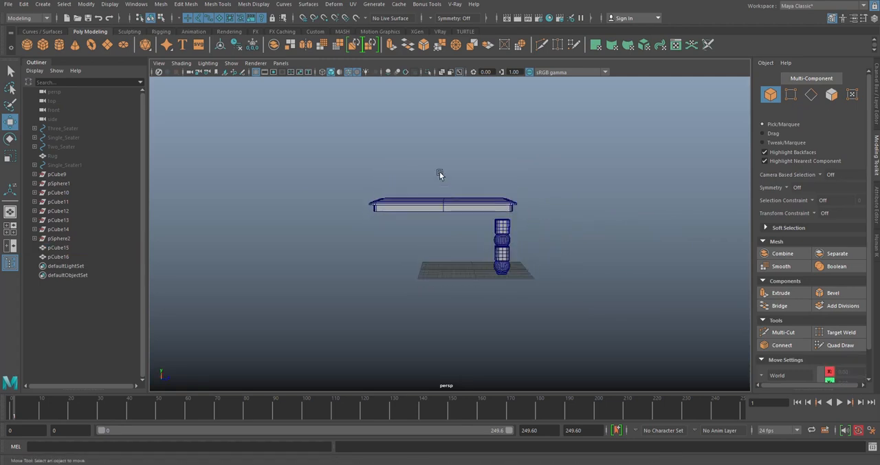
- Scale the leg column down uniformly and reposition it under one corner of the slab's apron
{"action": "left_click", "coordinate": [455, 210]}
{"action": "left_click_drag", "start_coordinate": [427, 168], "coordinate": [430, 174]}
{"action": "left_click_drag", "start_coordinate": [533, 194], "coordinate": [438, 224], "text": "alt"}
{"action": "left_click", "coordinate": [432, 288]}
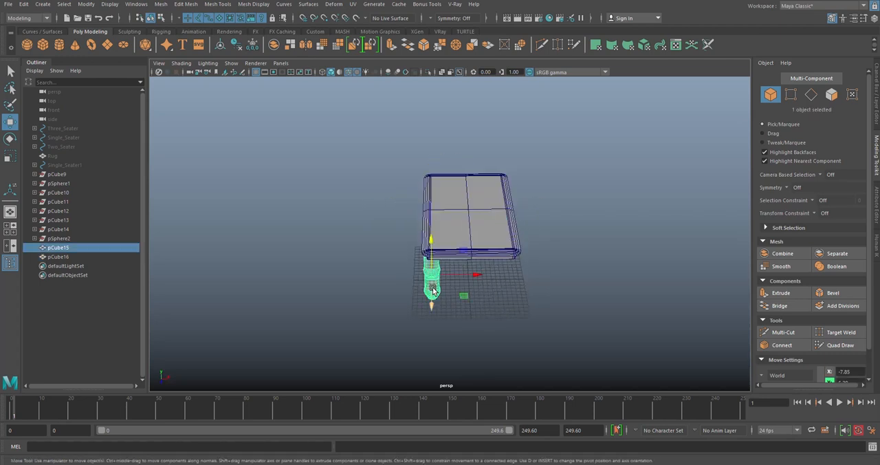
{"action": "key", "text": "r"}
{"action": "left_click", "coordinate": [433, 277]}
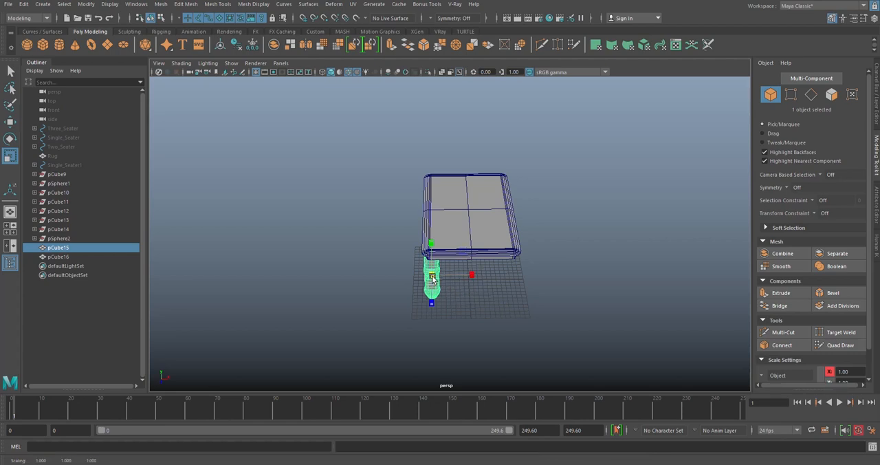
{"action": "key", "text": "w"}
{"action": "left_click_drag", "start_coordinate": [428, 277], "coordinate": [506, 183], "text": "alt"}
{"action": "scroll", "coordinate": [437, 272], "scroll_direction": "up", "scroll_amount": 5}
{"action": "left_click_drag", "start_coordinate": [482, 152], "coordinate": [570, 166]}
{"action": "left_click", "coordinate": [475, 178]}
- Lower the slab vertically until its apron rests on top of the leg column
{"action": "scroll", "coordinate": [486, 169], "scroll_direction": "down", "scroll_amount": 4}
{"action": "left_click", "coordinate": [472, 132]}
{"action": "left_click_drag", "start_coordinate": [470, 132], "coordinate": [439, 138], "text": "alt"}
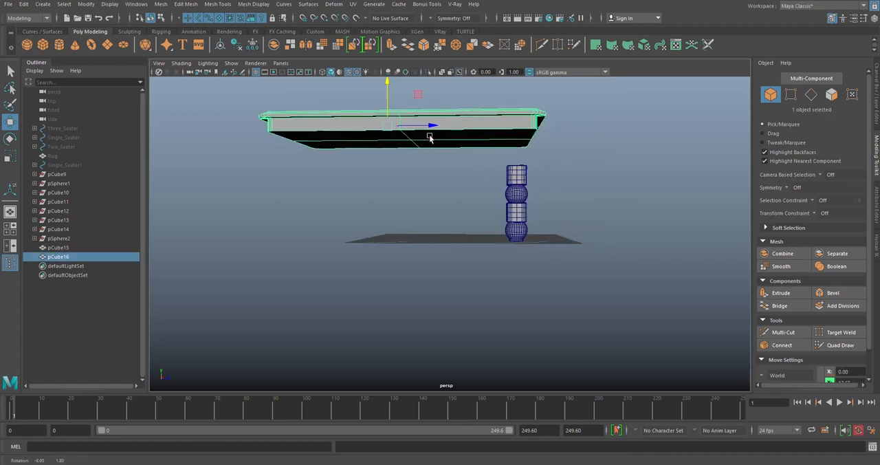
{"action": "left_click_drag", "start_coordinate": [387, 91], "coordinate": [390, 123]}
{"action": "left_click_drag", "start_coordinate": [483, 149], "coordinate": [509, 141], "text": "alt"}
{"action": "left_click_drag", "start_coordinate": [485, 110], "coordinate": [577, 203], "text": "alt"}
- Examine the slab's contact with the leg and the overall table proportions from several angles and distances
{"action": "left_click", "coordinate": [664, 203]}
{"action": "scroll", "coordinate": [506, 225], "scroll_direction": "down", "scroll_amount": 1}
{"action": "left_click_drag", "start_coordinate": [495, 231], "coordinate": [527, 232], "text": "alt"}
{"action": "scroll", "coordinate": [504, 238], "scroll_direction": "up", "scroll_amount": 4}
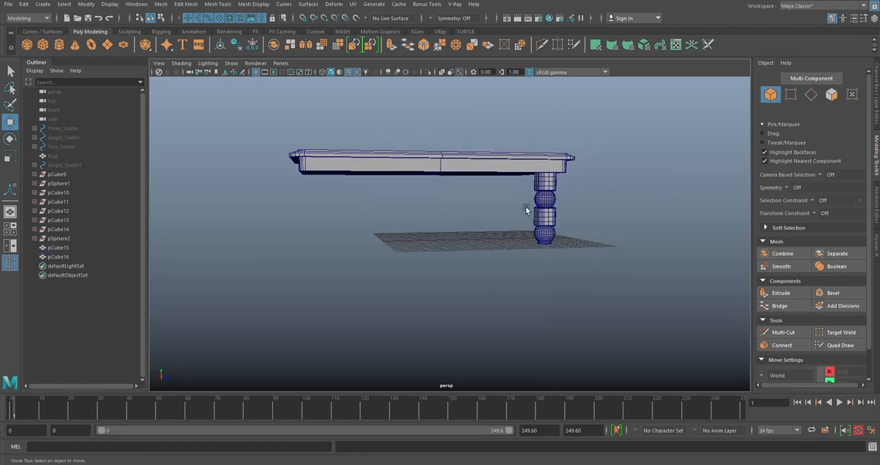
{"action": "scroll", "coordinate": [536, 206], "scroll_direction": "up", "scroll_amount": 2}
{"action": "left_click", "coordinate": [560, 170]}
{"action": "scroll", "coordinate": [578, 206], "scroll_direction": "up", "scroll_amount": 5}
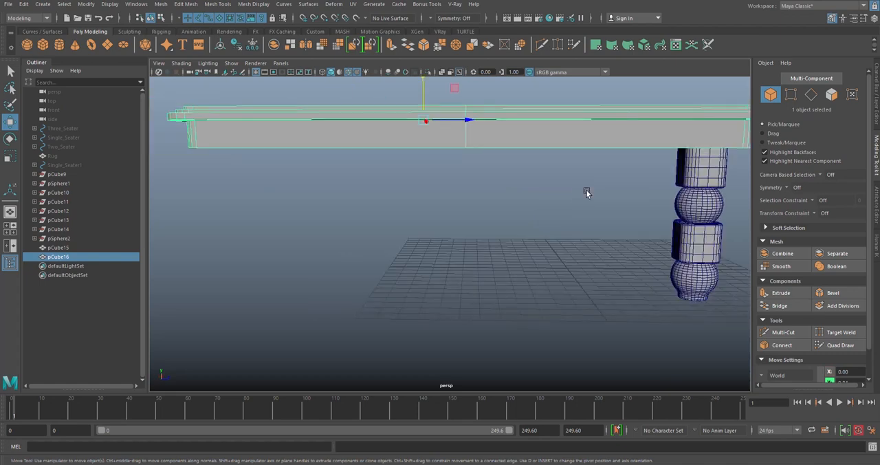
{"action": "scroll", "coordinate": [587, 192], "scroll_direction": "down", "scroll_amount": 3}
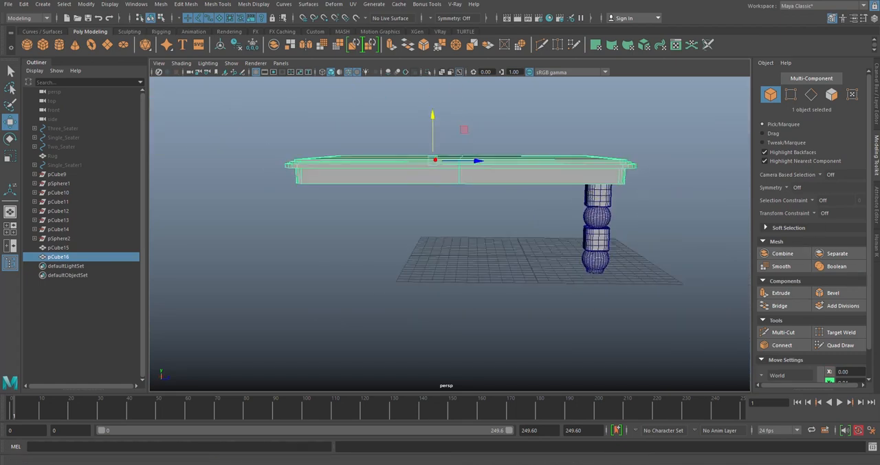
{"action": "middle_click_drag", "start_coordinate": [586, 193], "coordinate": [558, 186], "text": "alt"}
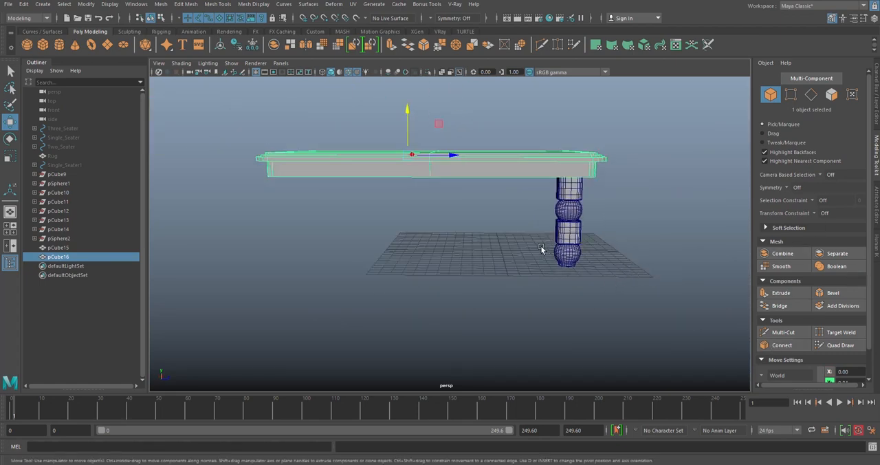